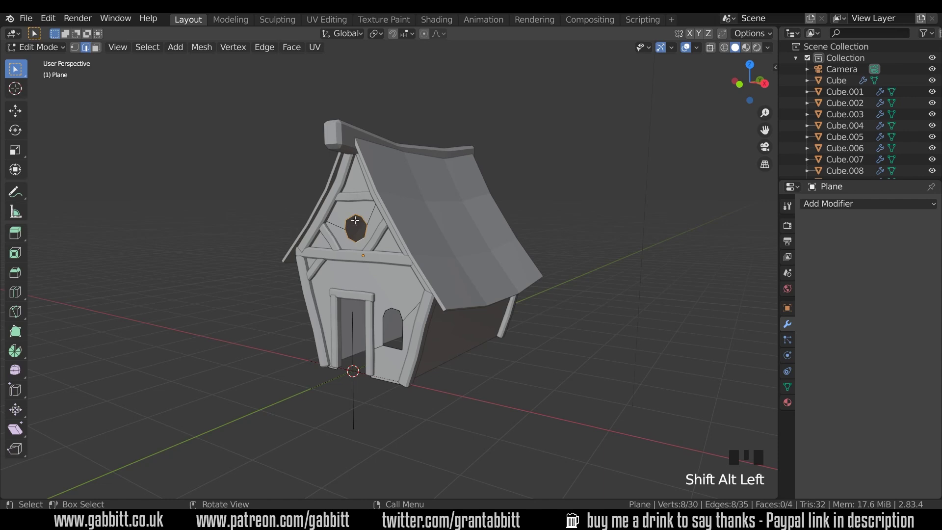
# Duplicate the edge loop of the octagonal gable window opening and move the copy about -0.087 m along Y
pyautogui.press('KP_Decimal')
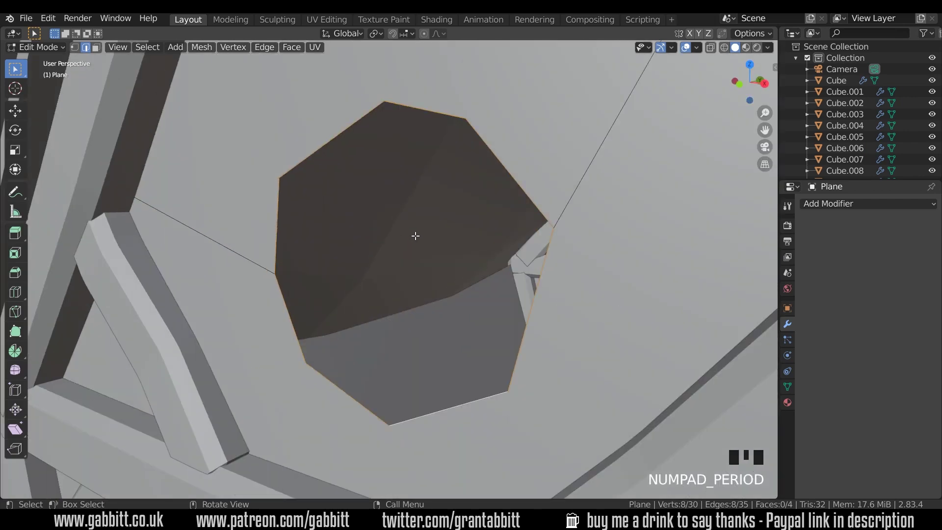
pyautogui.scroll(-5, 414, 236)
pyautogui.moveTo(415, 236); pyautogui.dragTo(452, 231, button='middle')
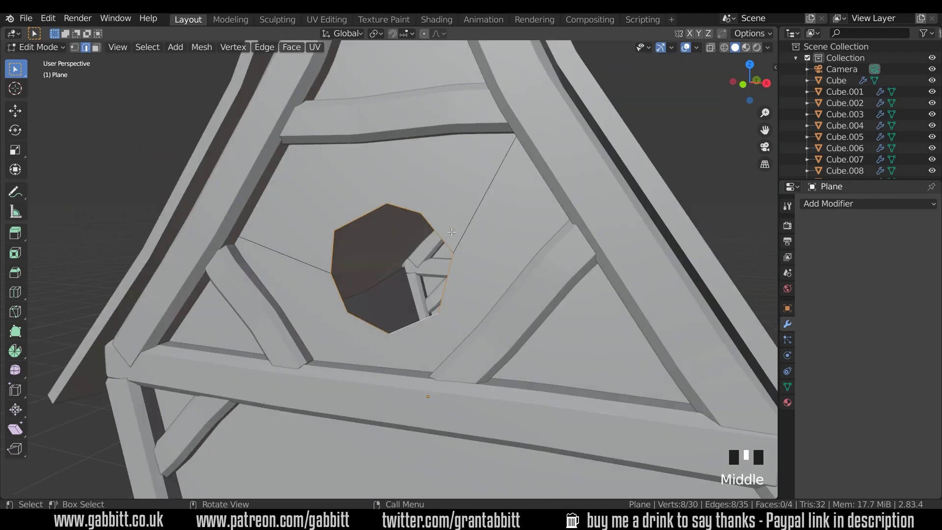
pyautogui.hotkey('shift', 'd')
pyautogui.press('y')
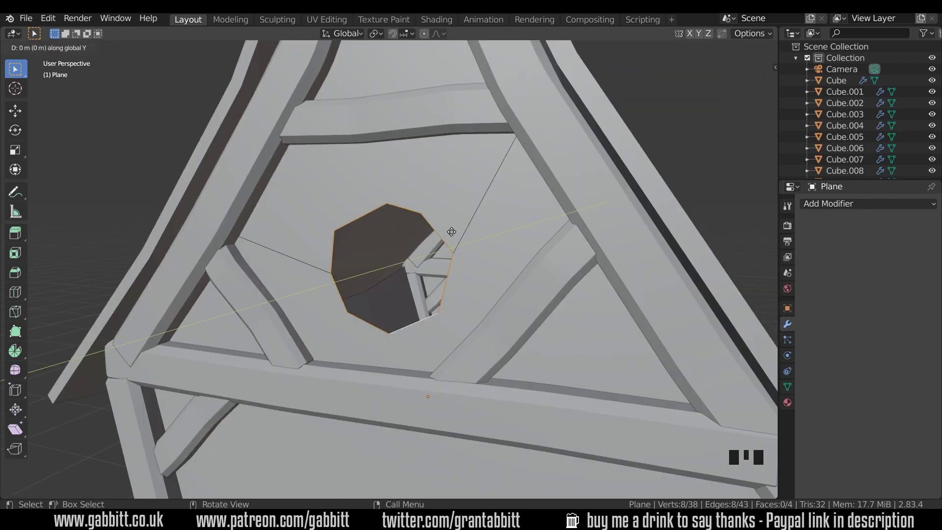
pyautogui.click(444, 236)
pyautogui.moveTo(444, 236); pyautogui.dragTo(432, 260, button='middle')
pyautogui.scroll(-1, 432, 261)
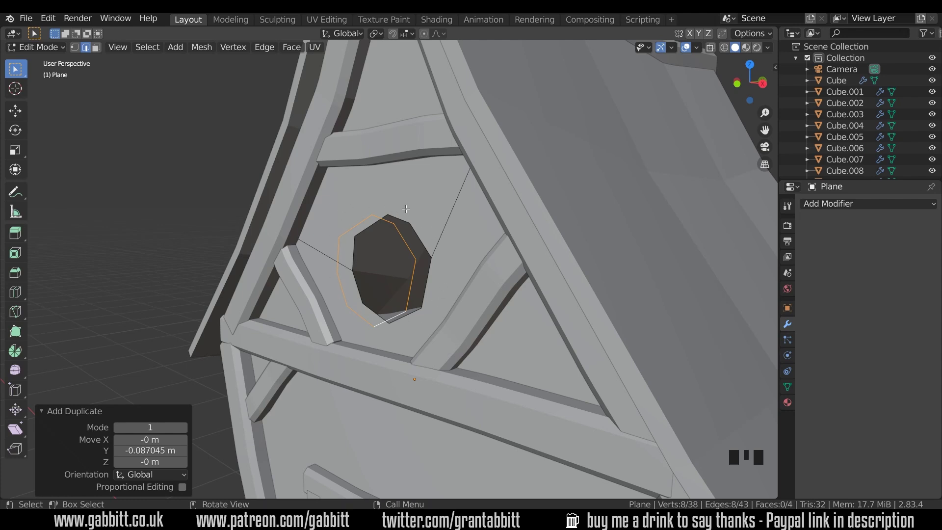
# Separate the duplicated edge loop into its own object and select that object
pyautogui.press('p')
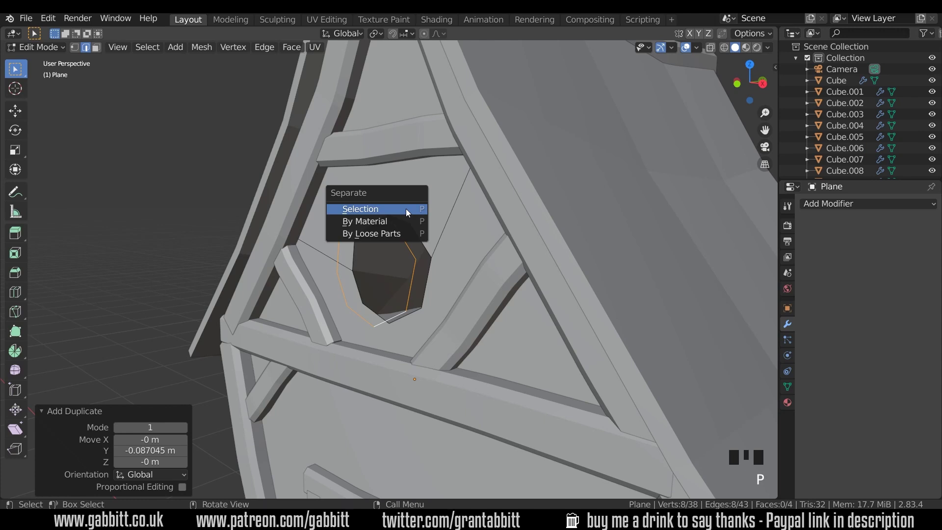
pyautogui.click(375, 210)
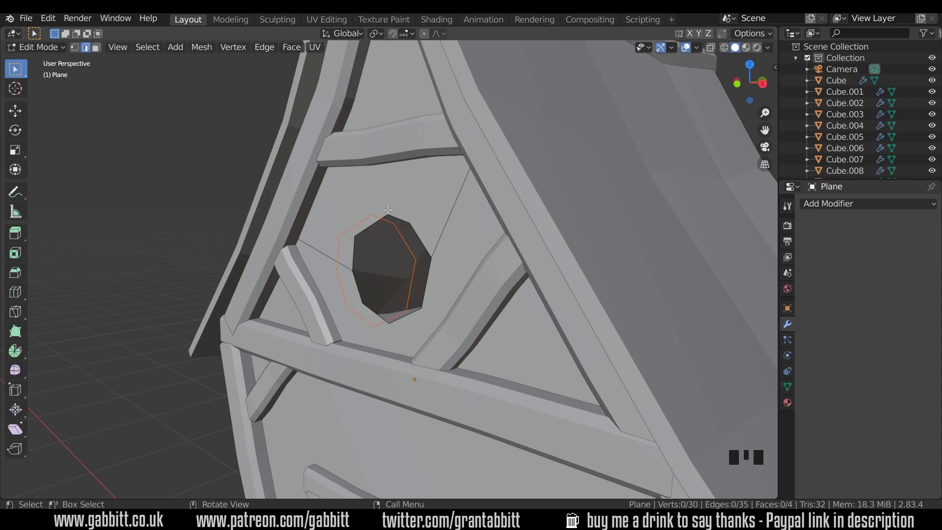
pyautogui.press('Tab')
pyautogui.click(397, 230)
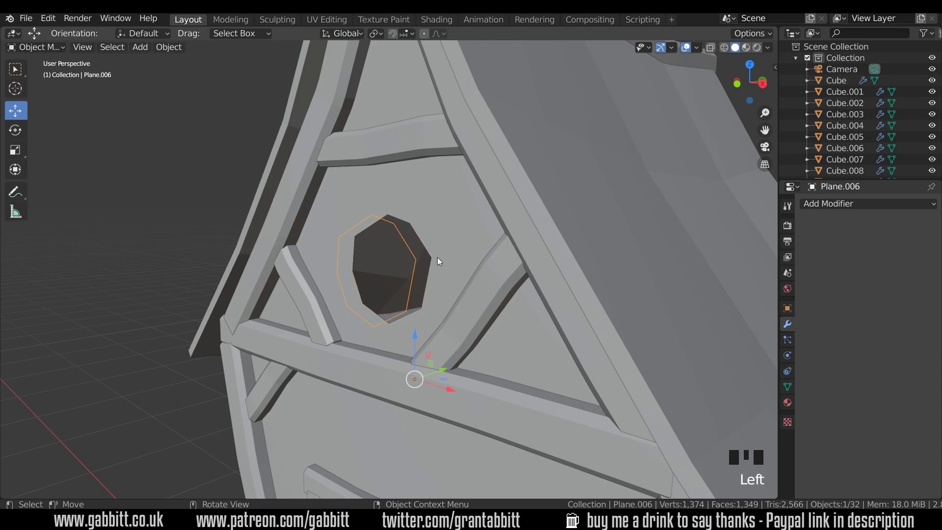
# Scale the entire separated window loop to about 0.912 in the front view
pyautogui.press('Tab')
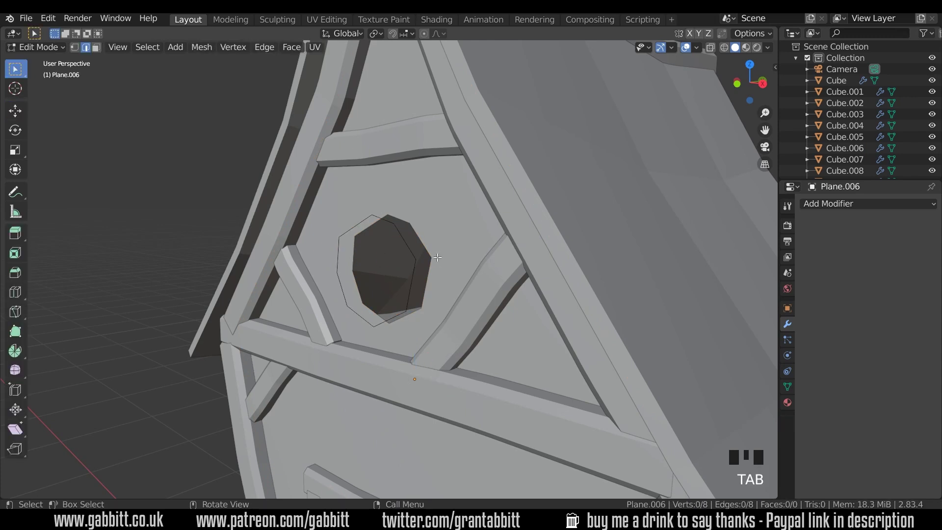
pyautogui.moveTo(434, 263); pyautogui.dragTo(479, 262, button='middle')
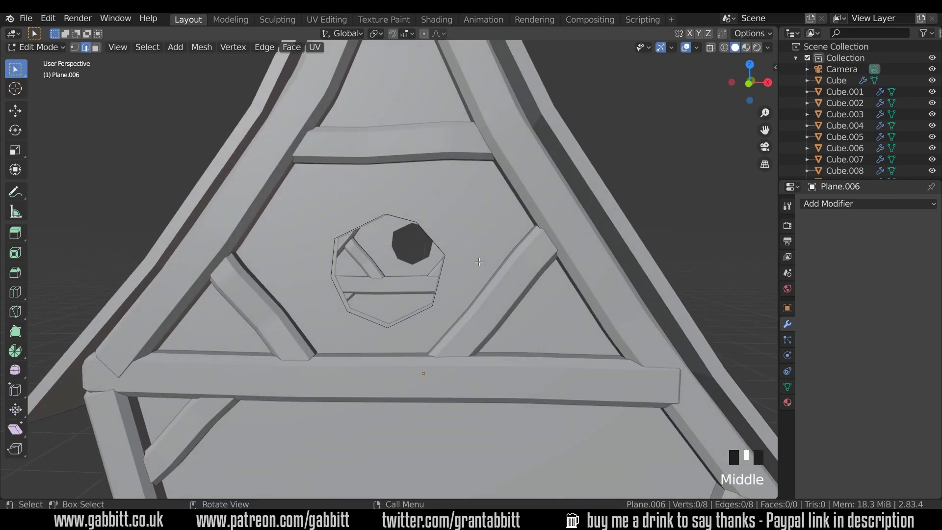
pyautogui.press('KP_1')
pyautogui.press('a')
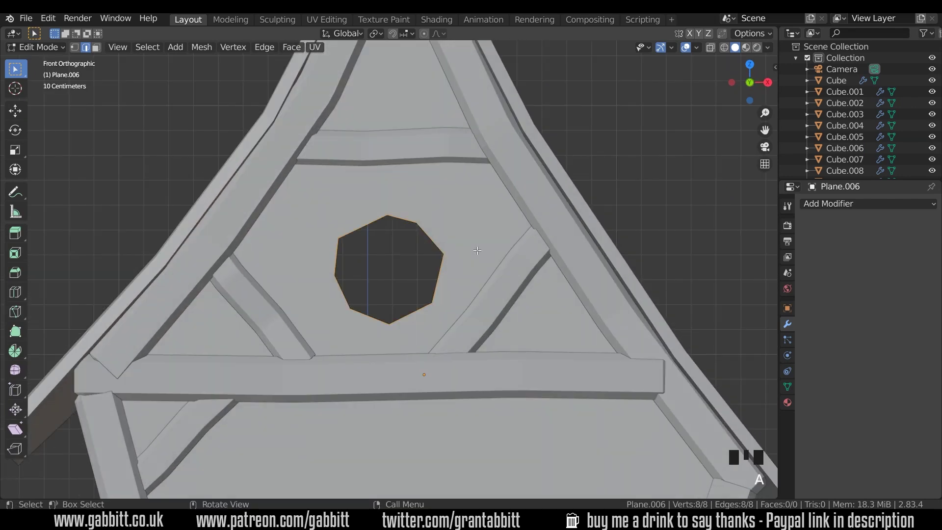
pyautogui.press('s')
pyautogui.click(470, 251)
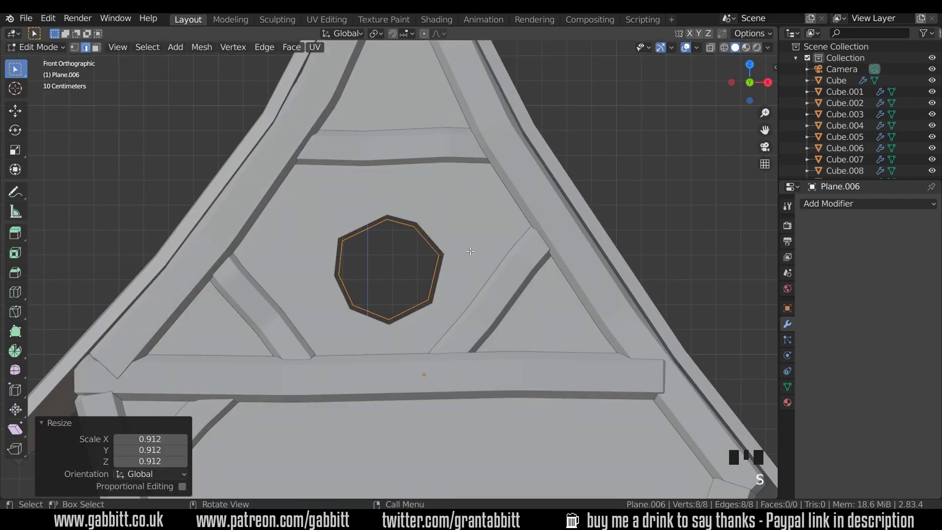
# Extrude the loop outward by scaling it about 1.388 to form a flat ring around the window opening
pyautogui.press('e')
pyautogui.press('s')
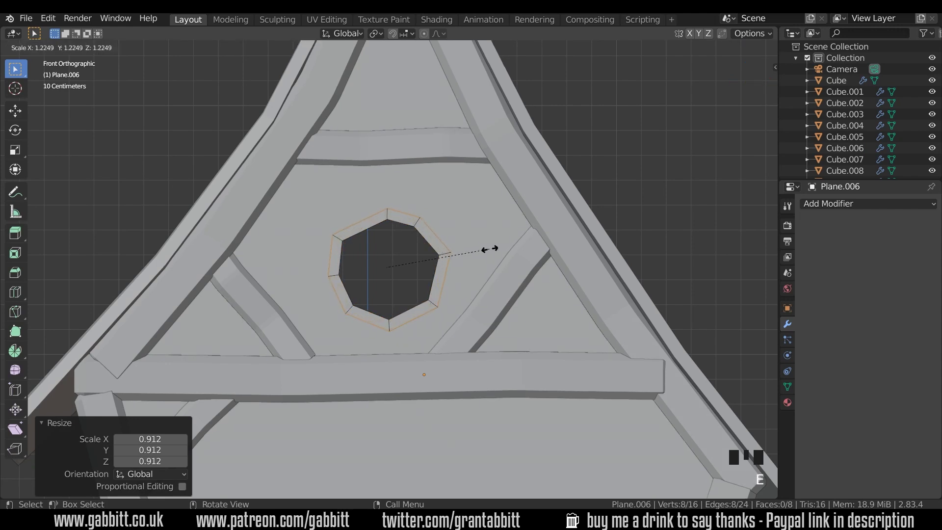
pyautogui.click(499, 247)
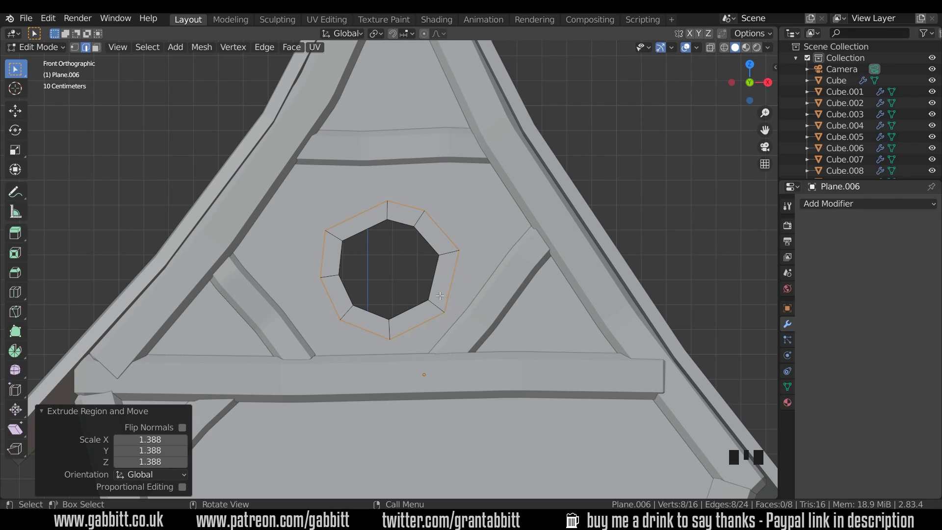
# Add a Solidify modifier to the window ring with a thickness of 0.16 m
pyautogui.moveTo(487, 295); pyautogui.dragTo(400, 262, button='middle')
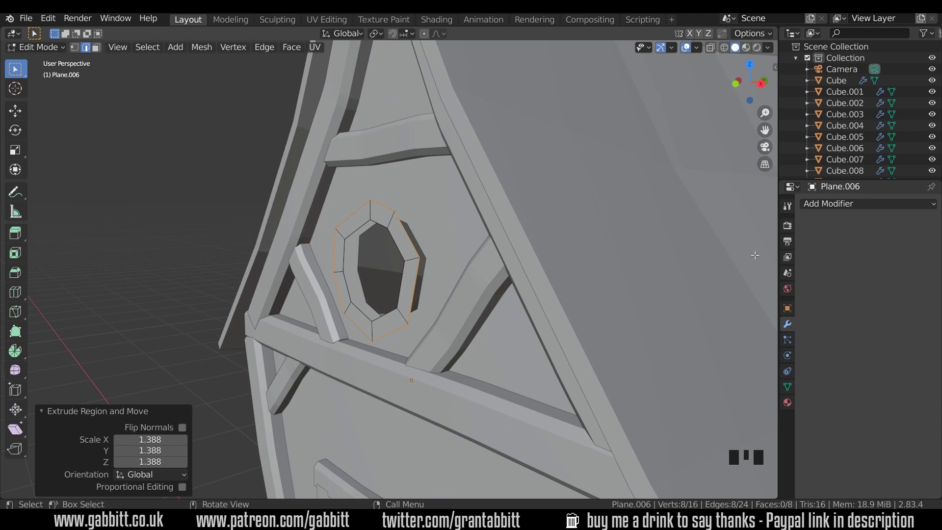
pyautogui.click(838, 204)
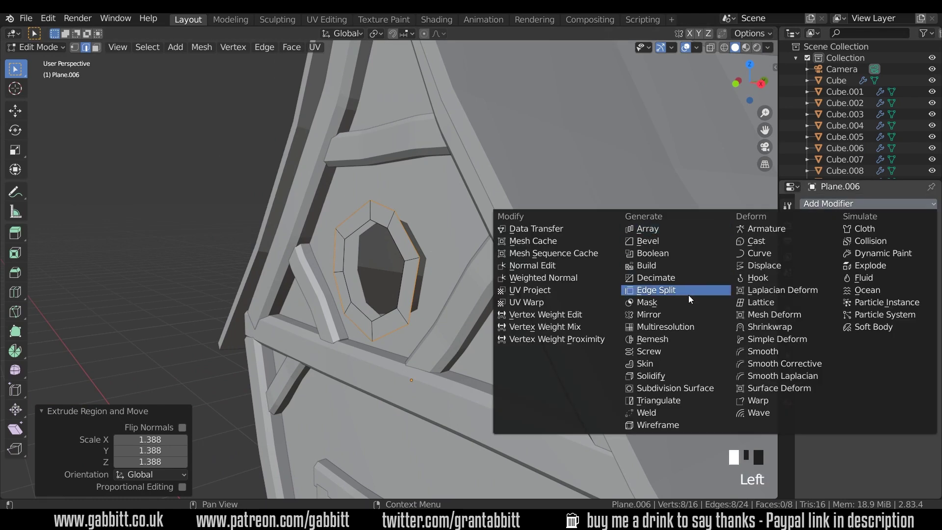
pyautogui.click(669, 374)
pyautogui.moveTo(833, 264); pyautogui.dragTo(878, 264)
# Move the whole window frame mesh about 0.027 m along Y, toward the wall
pyautogui.moveTo(495, 378); pyautogui.dragTo(455, 345, button='middle')
pyautogui.press('a')
pyautogui.press('g')
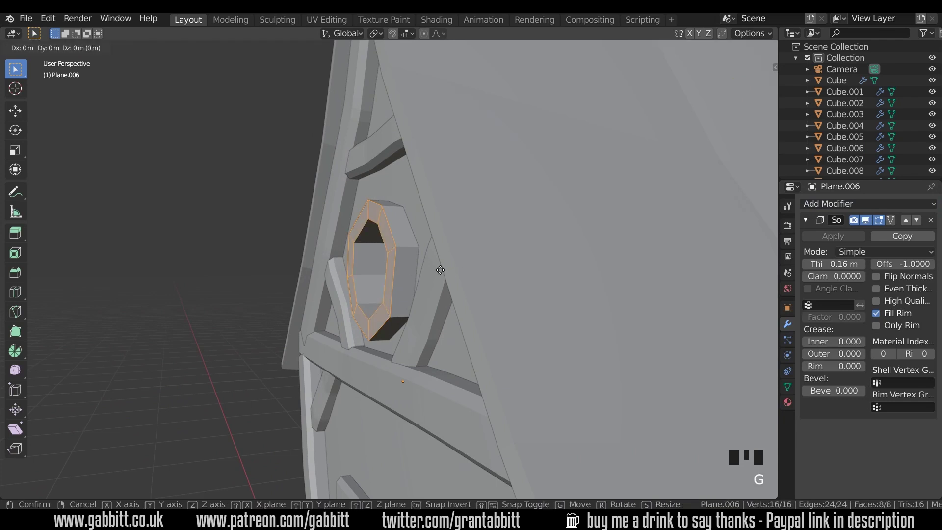
pyautogui.press('y')
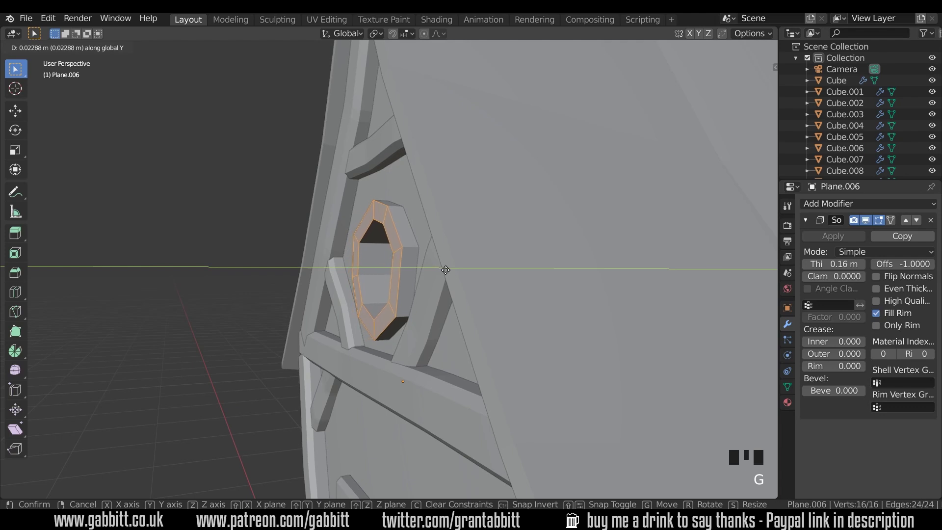
pyautogui.click(447, 270)
pyautogui.moveTo(447, 269); pyautogui.dragTo(527, 234, button='middle')
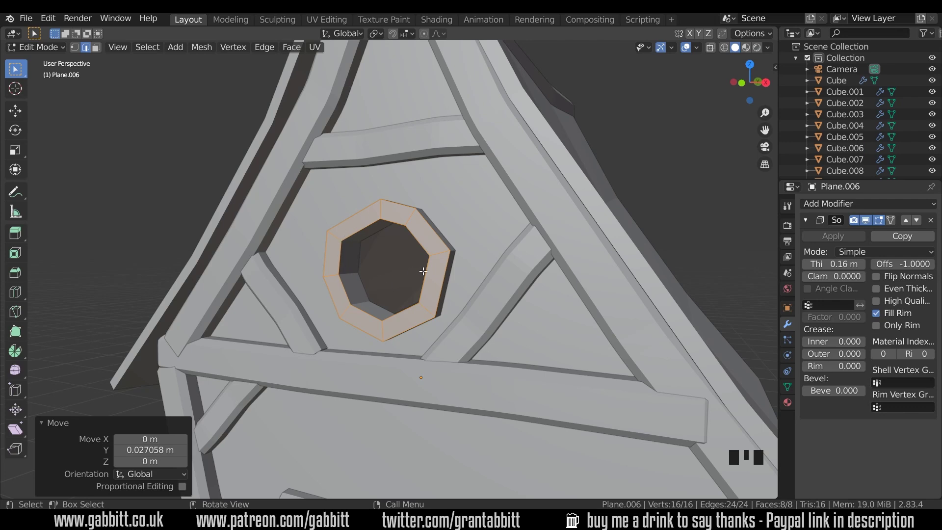
# Add a Bevel modifier to the window frame and collapse the Solidify settings
pyautogui.click(826, 203)
pyautogui.click(666, 240)
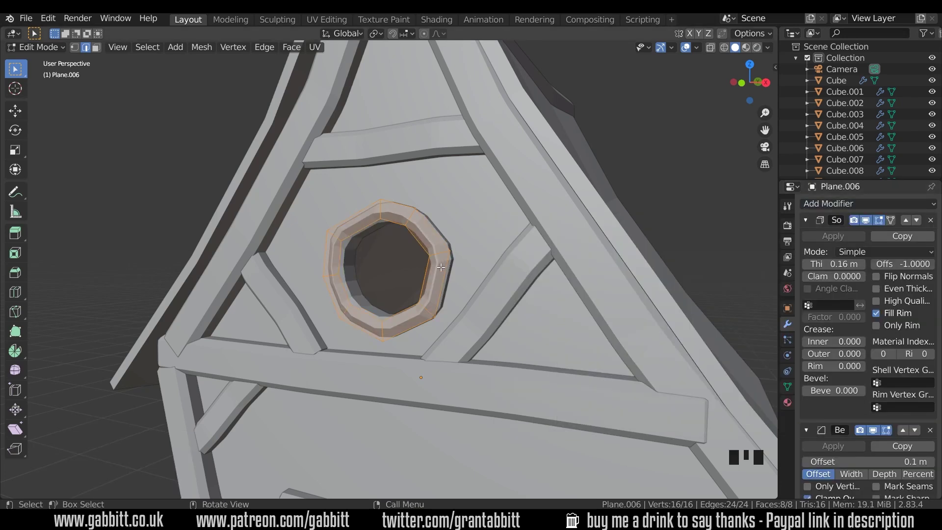
pyautogui.click(806, 219)
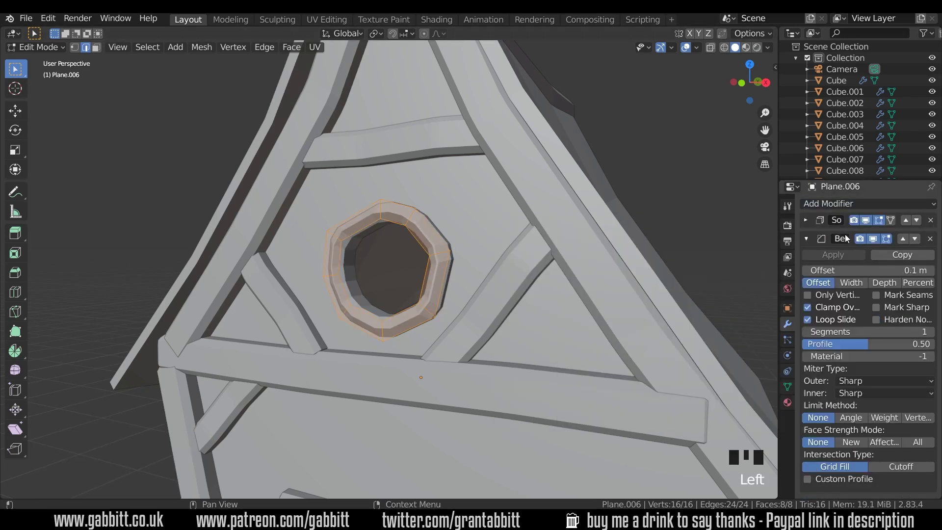
# Reduce the frame's bevel offset to 0.01 m, then leave Edit Mode and deselect the frame
pyautogui.click(806, 271)
pyautogui.click(806, 271)
pyautogui.click(805, 271)
pyautogui.click(805, 271)
pyautogui.click(806, 271)
pyautogui.click(806, 270)
pyautogui.click(805, 271)
pyautogui.click(805, 271)
pyautogui.click(806, 271)
pyautogui.click(805, 270)
pyautogui.click(805, 271)
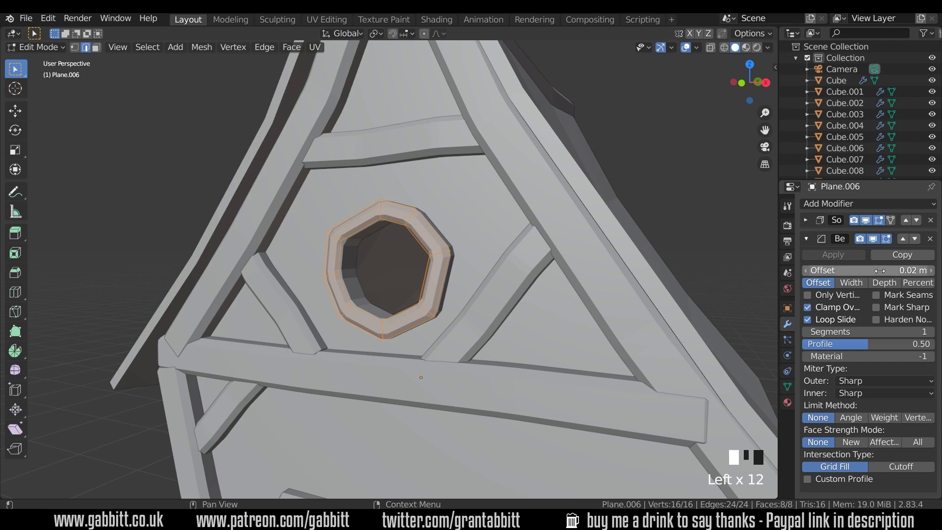
pyautogui.moveTo(455, 267); pyautogui.dragTo(431, 235, button='middle')
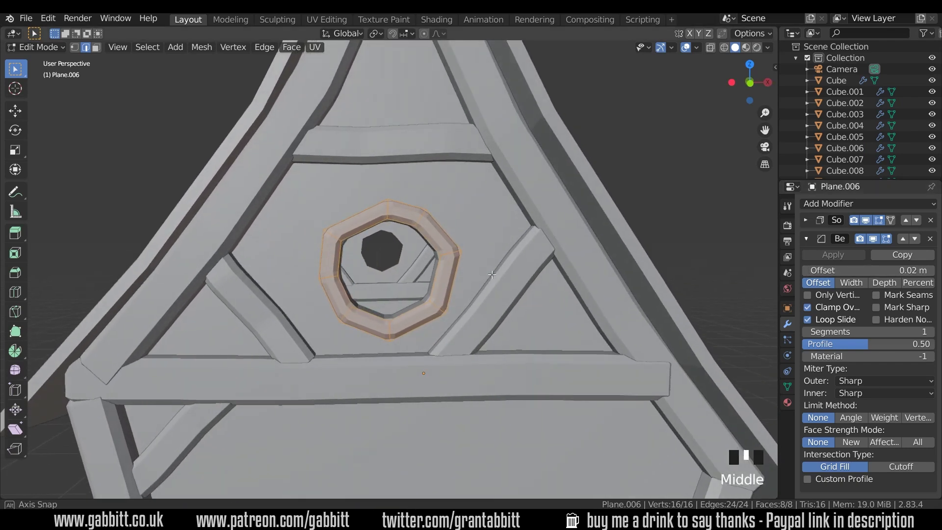
pyautogui.click(805, 271)
pyautogui.moveTo(481, 265); pyautogui.dragTo(540, 310, button='middle')
pyautogui.scroll(-3, 537, 271)
pyautogui.press('Tab')
pyautogui.scroll(-5, 563, 296)
pyautogui.click(544, 295)
# Duplicate the window frame's inner edge loop about 0.065 m along Y and scale the copy to about 1.089
pyautogui.click(383, 280)
pyautogui.press('KP_Decimal')
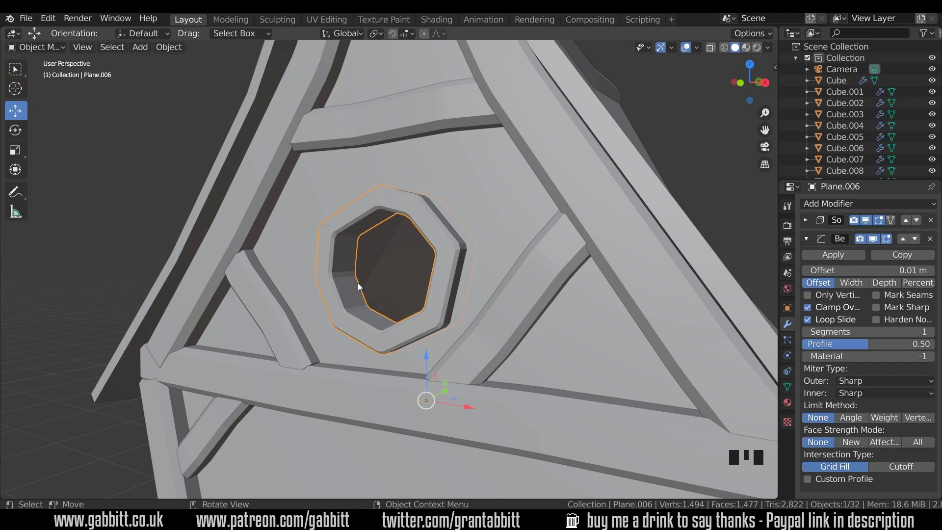
pyautogui.press('Tab')
pyautogui.keyDown('alt'); pyautogui.click(347, 258); pyautogui.keyUp('alt')
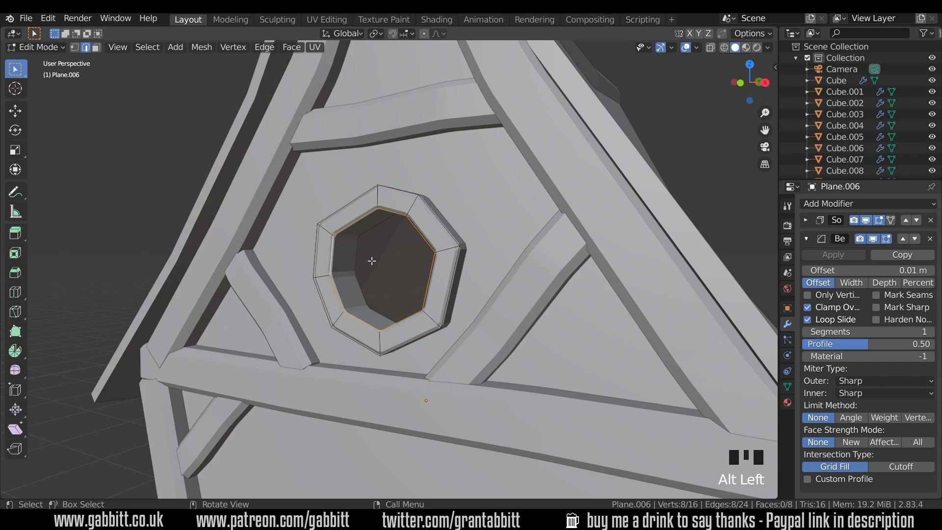
pyautogui.hotkey('shift', 'd')
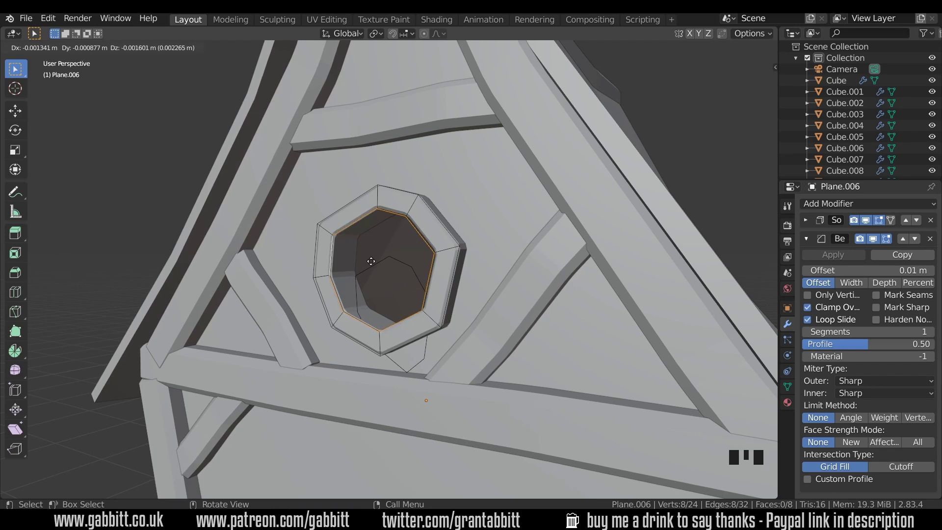
pyautogui.press('y')
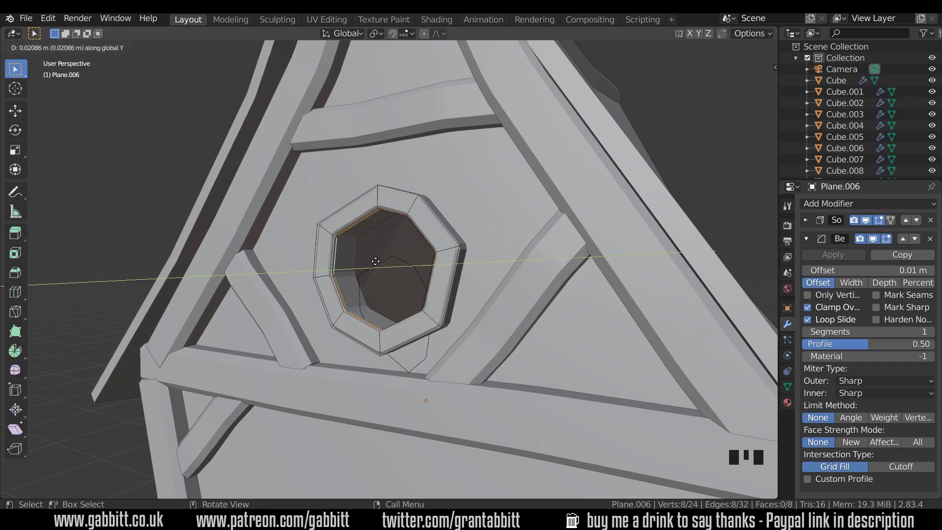
pyautogui.click(381, 259)
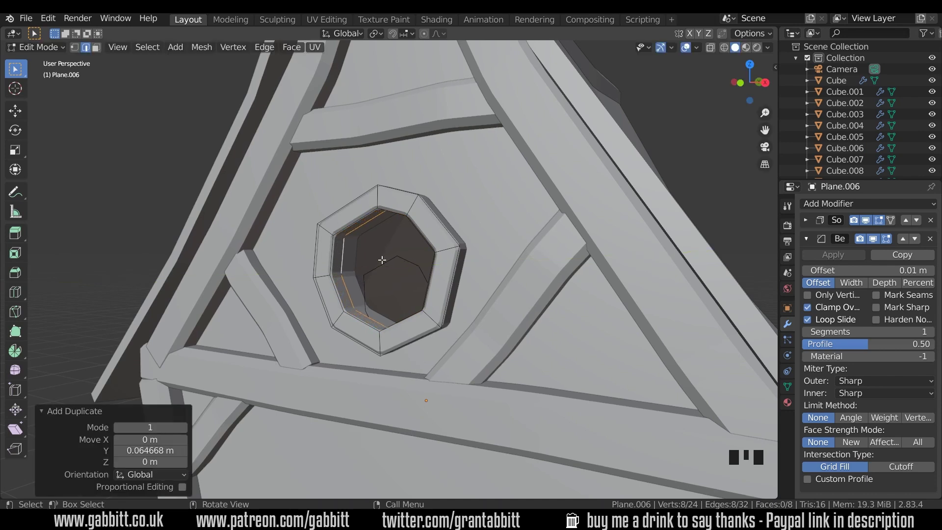
pyautogui.press('s')
pyautogui.click(421, 259)
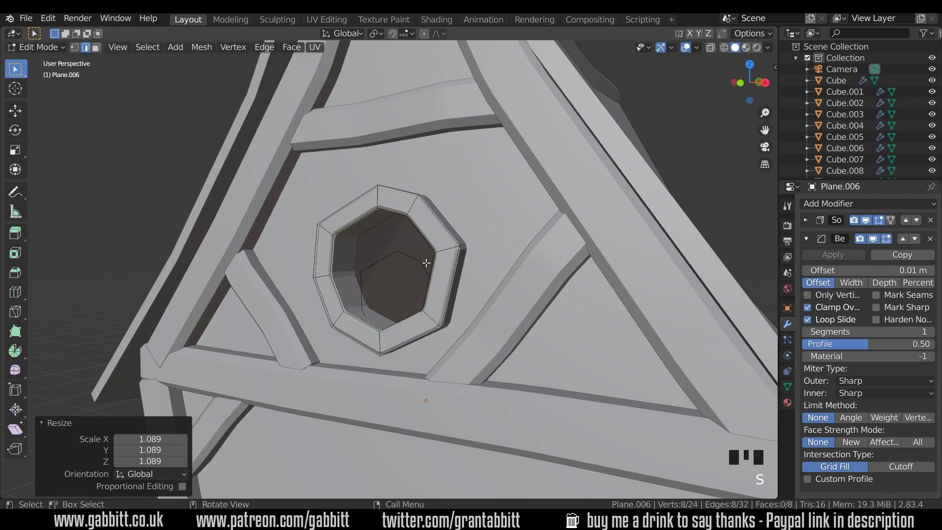
# Separate the duplicated inner loop into its own object and select only that object
pyautogui.press('p')
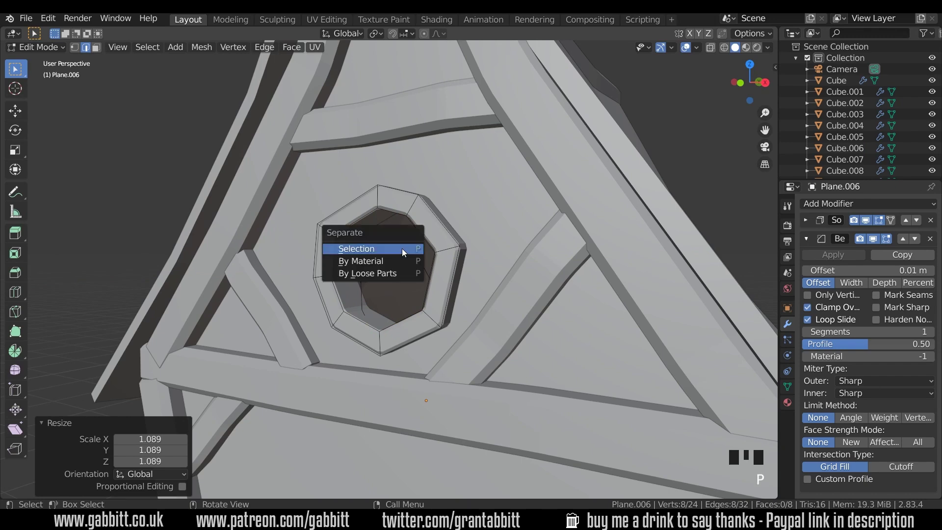
pyautogui.click(402, 248)
pyautogui.press('Tab')
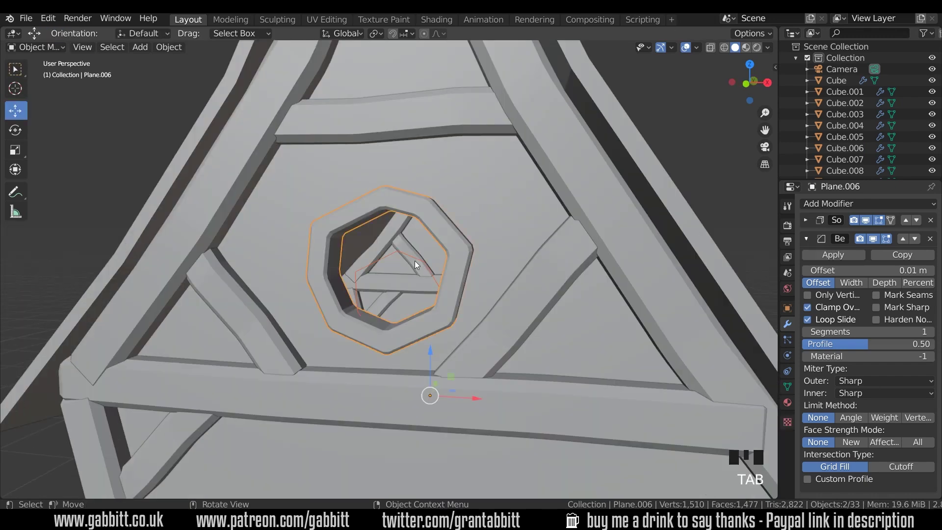
pyautogui.click(416, 257)
pyautogui.moveTo(416, 258); pyautogui.dragTo(445, 273, button='middle')
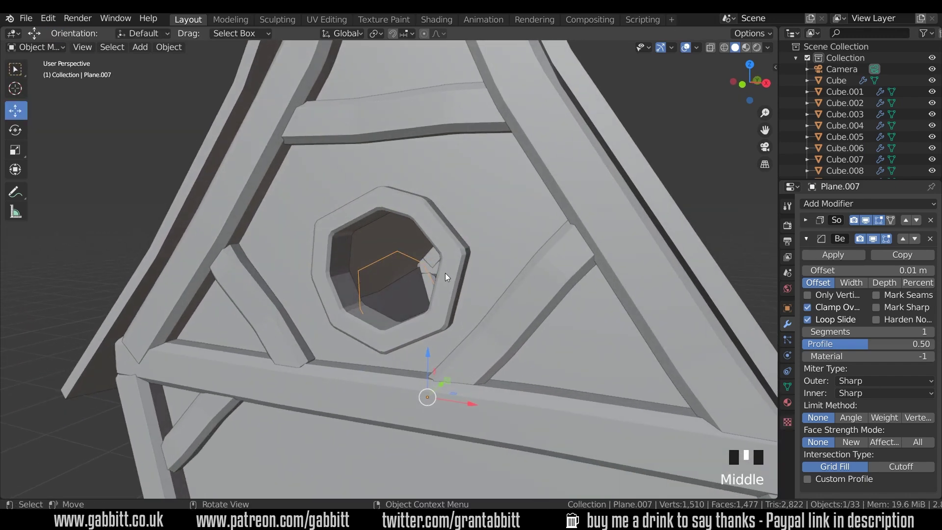
# Isolate the new loop object, remove its Bevel and Solidify modifiers, and return to the full scene
pyautogui.press('KP_Divide')
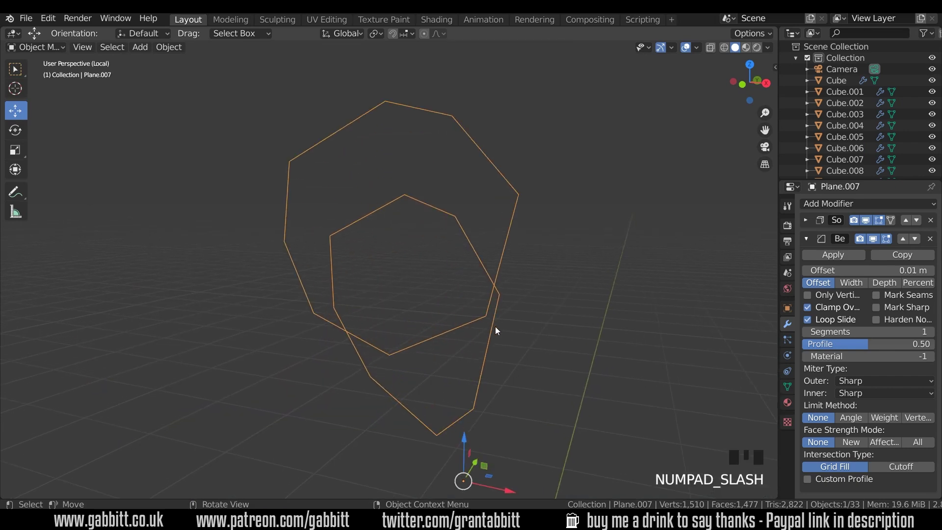
pyautogui.moveTo(414, 346); pyautogui.dragTo(483, 326, button='middle')
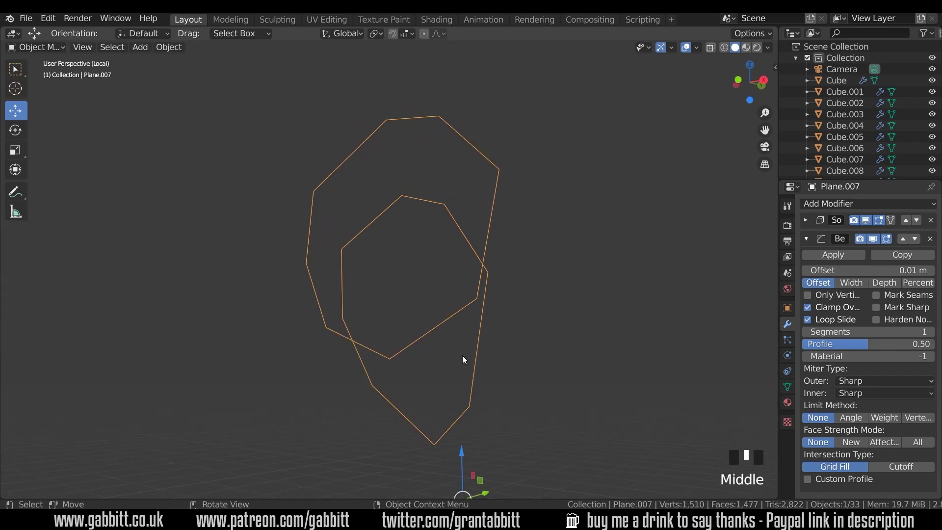
pyautogui.click(930, 239)
pyautogui.click(930, 220)
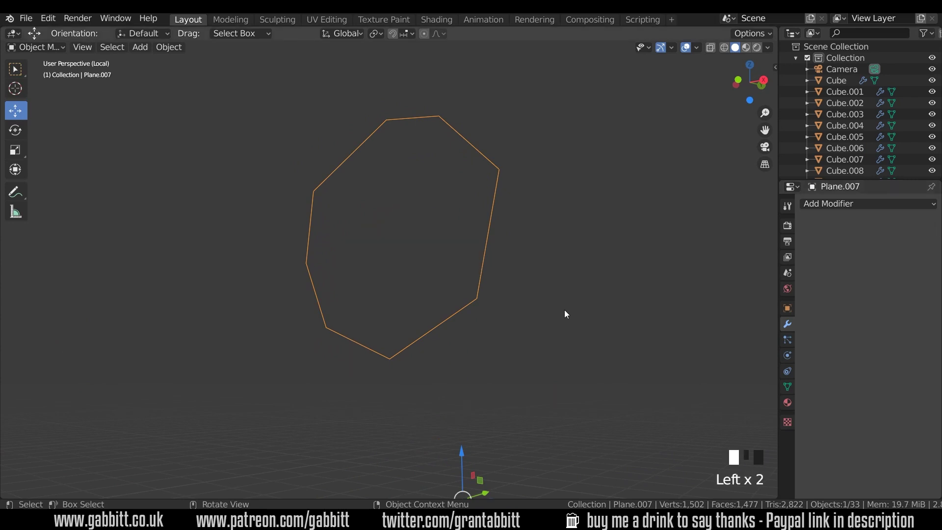
pyautogui.press('KP_Divide')
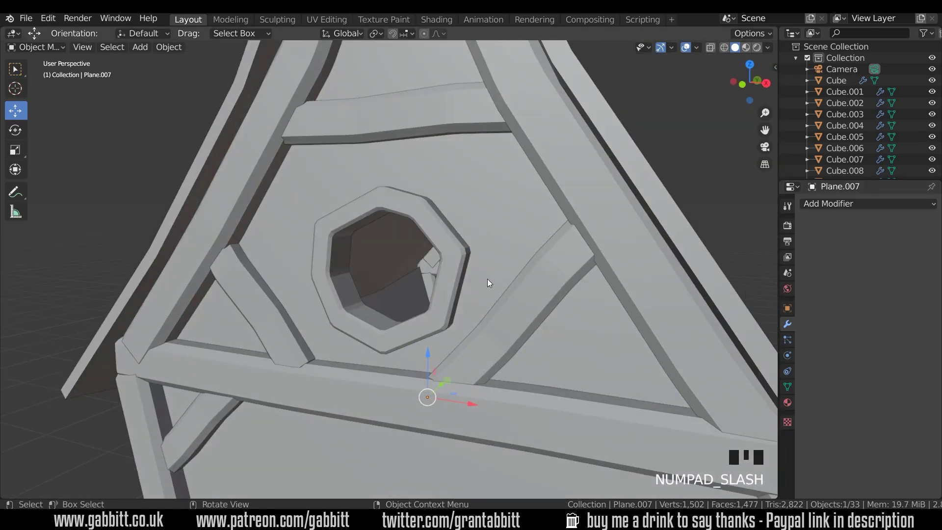
# Fill the octagonal inner loop with a single face to form the gable window's pane, then leave Edit Mode
pyautogui.hotkey('ctrl', 'z')
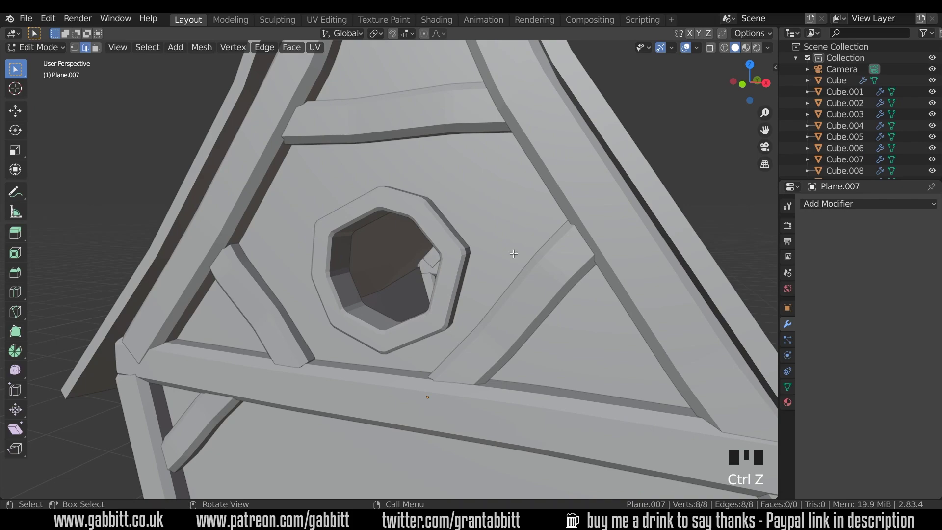
pyautogui.click(724, 48)
pyautogui.moveTo(475, 247); pyautogui.dragTo(398, 286, button='middle')
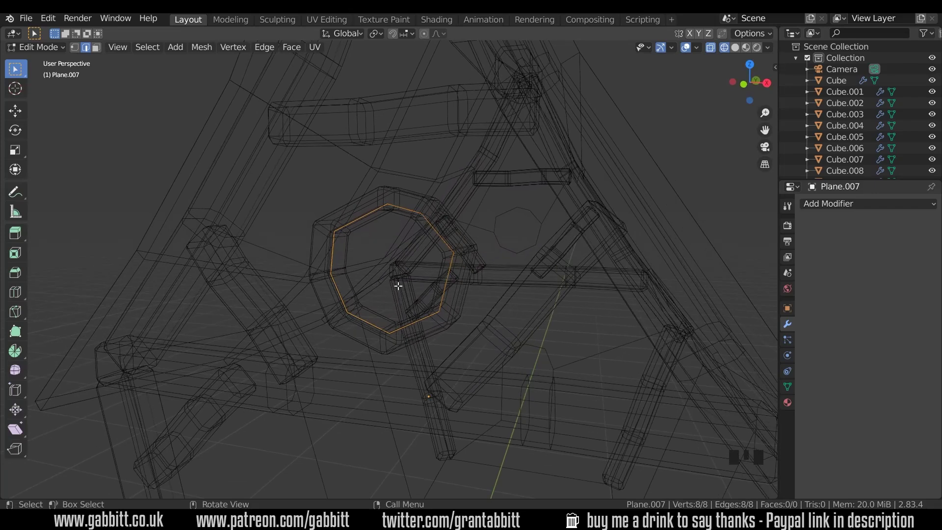
pyautogui.press('f')
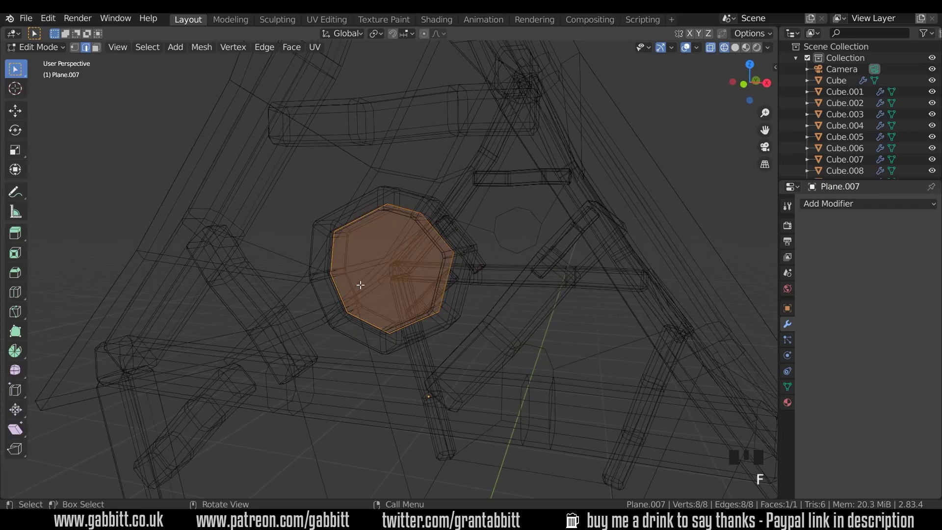
pyautogui.click(735, 47)
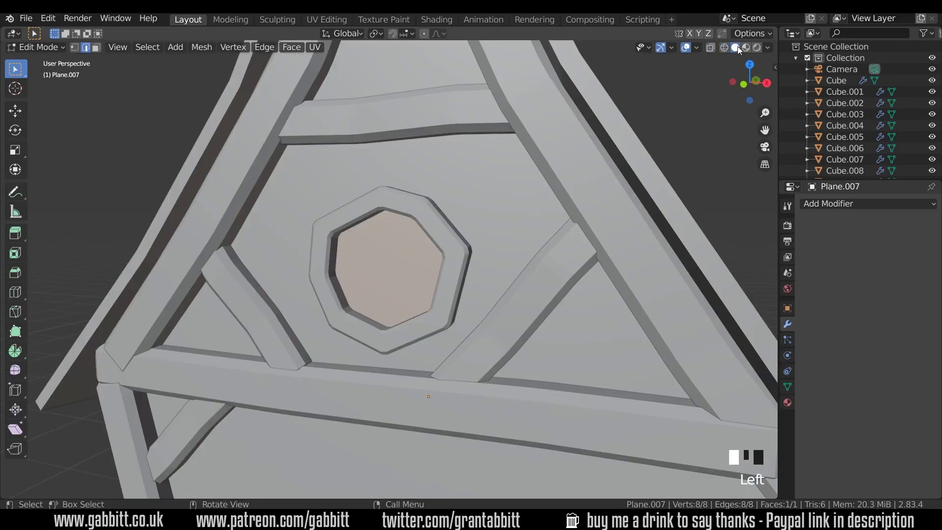
pyautogui.moveTo(574, 231); pyautogui.dragTo(551, 227, button='middle')
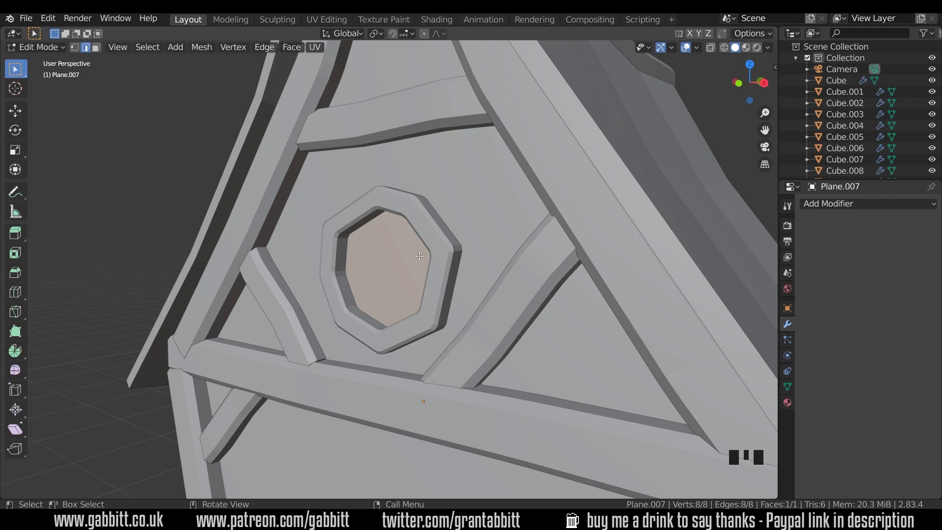
pyautogui.press('Tab')
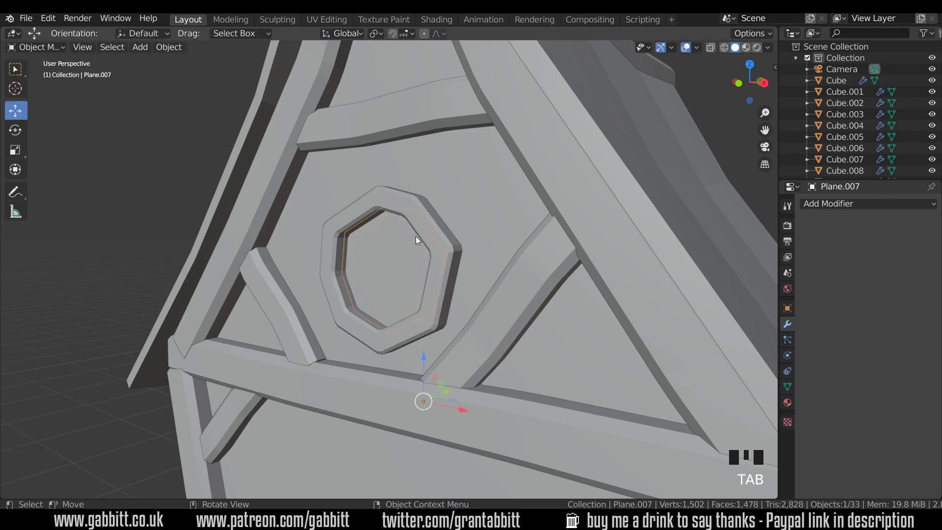
# Duplicate the beam above the octagonal window, scale the copy to about 0.465 and centre it across the opening as a horizontal bar
pyautogui.click(395, 122)
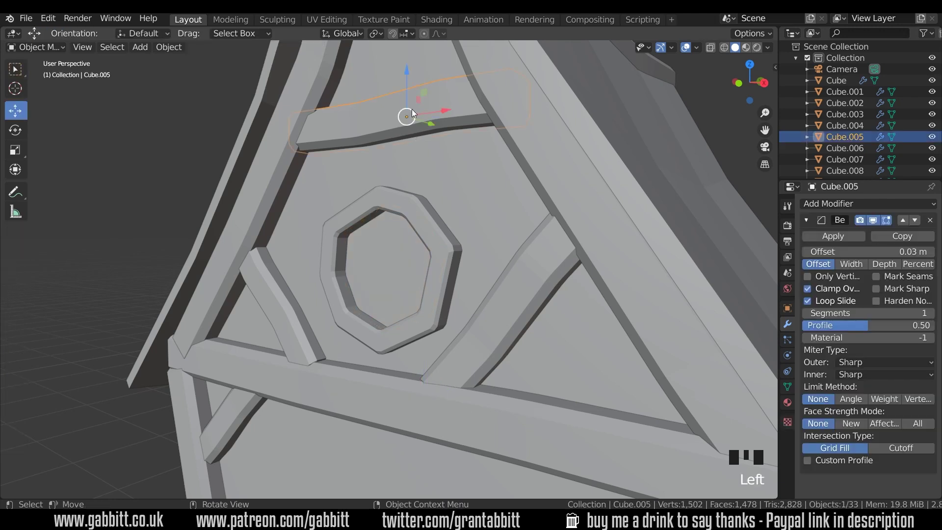
pyautogui.hotkey('shift', 'd')
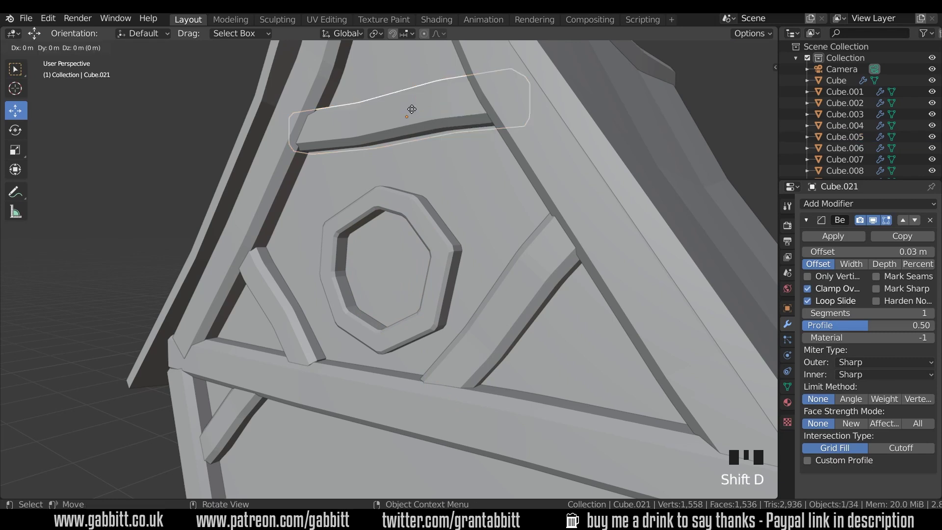
pyautogui.click(421, 264)
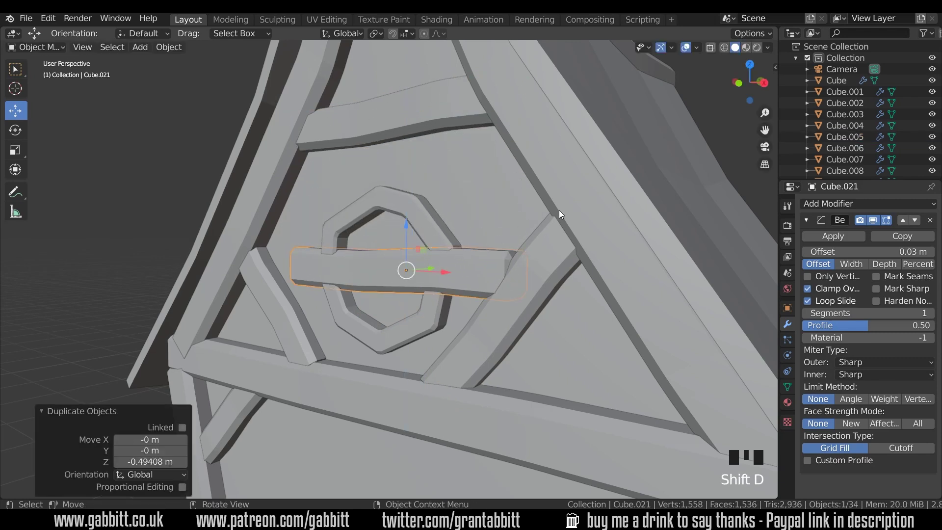
pyautogui.press('s')
pyautogui.click(470, 228)
pyautogui.press('KP_1')
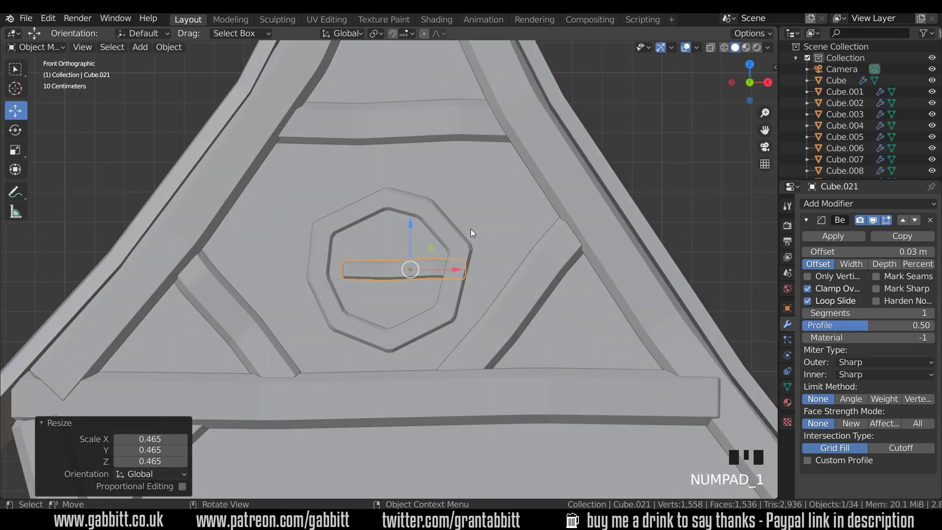
pyautogui.press('g')
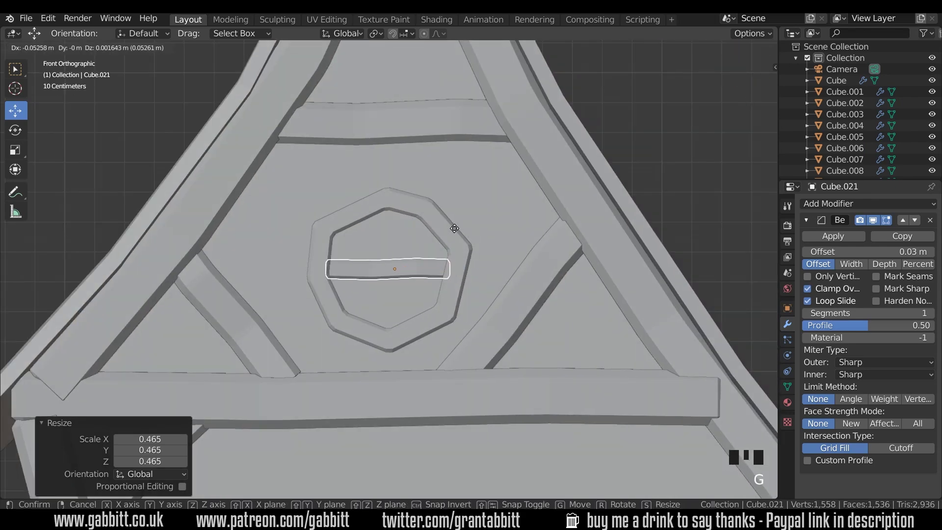
pyautogui.click(455, 231)
# Duplicate the horizontal window bar rotated 90° and shift the copy about -0.021 m in X and -0.016 m in Z
pyautogui.hotkey('shift', 'd')
pyautogui.write('r90')
pyautogui.press('Return')
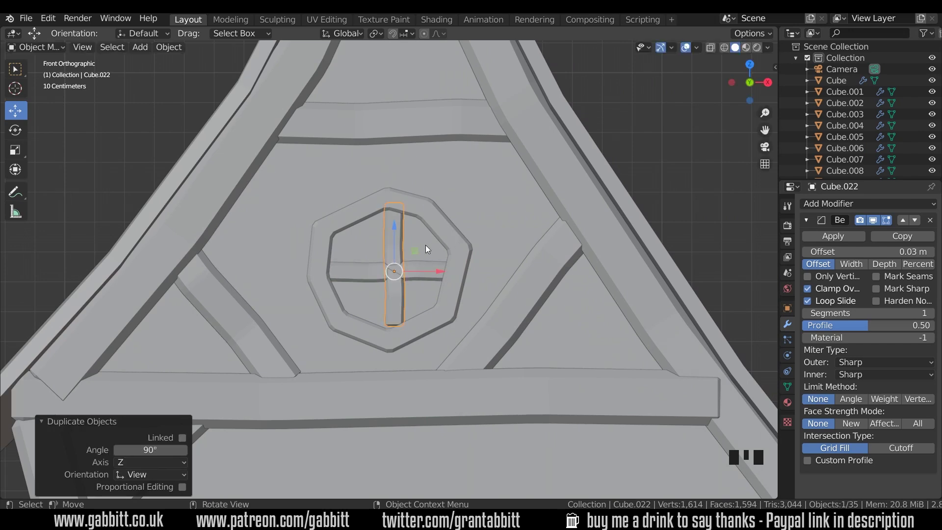
pyautogui.press('g')
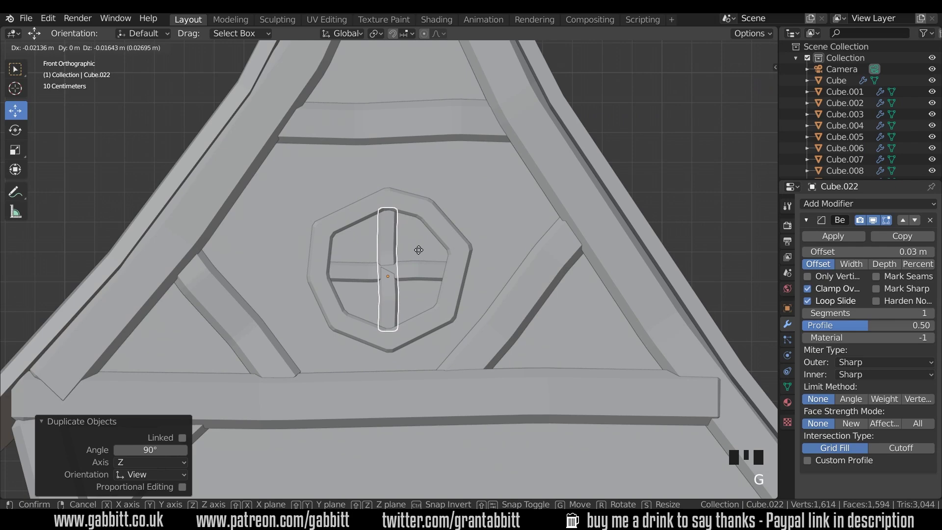
pyautogui.click(419, 250)
# Move the vertical window bar about -0.007 m along Y so it sits slightly in front of the horizontal bar
pyautogui.moveTo(454, 253); pyautogui.dragTo(371, 279, button='middle')
pyautogui.scroll(5, 370, 264)
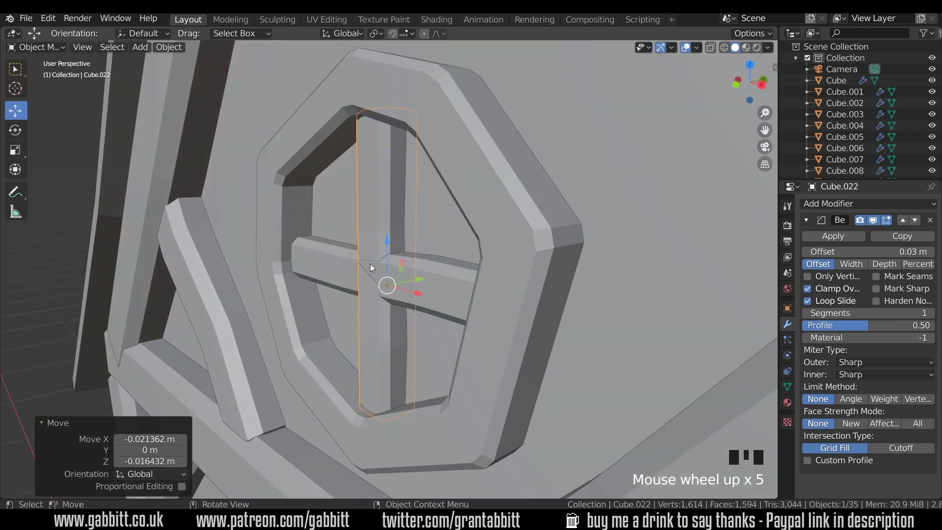
pyautogui.press('g')
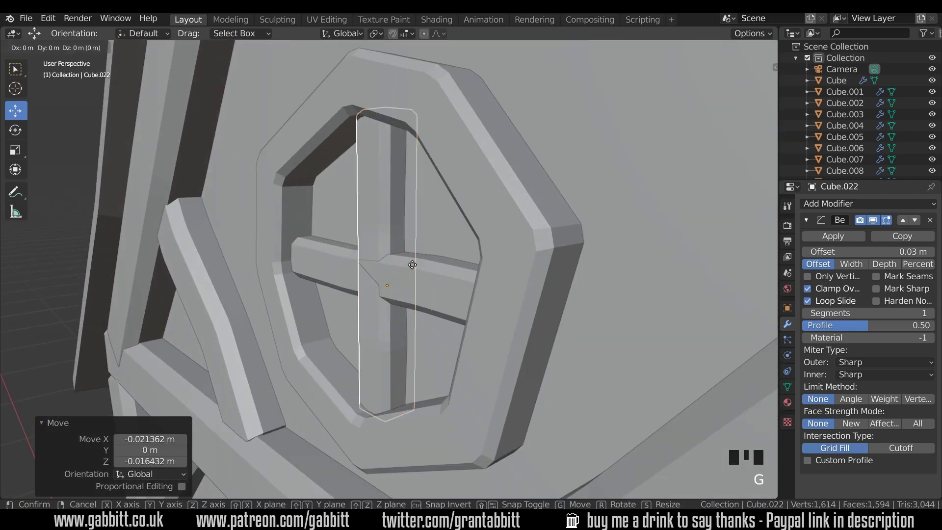
pyautogui.press('y')
pyautogui.click(409, 268)
# Select the front wall's full arched window outline in Edit Mode and duplicate it about -0.06 m along Y
pyautogui.moveTo(413, 311); pyautogui.dragTo(423, 225, button='middle')
pyautogui.scroll(-13, 472, 297)
pyautogui.scroll(6, 412, 344)
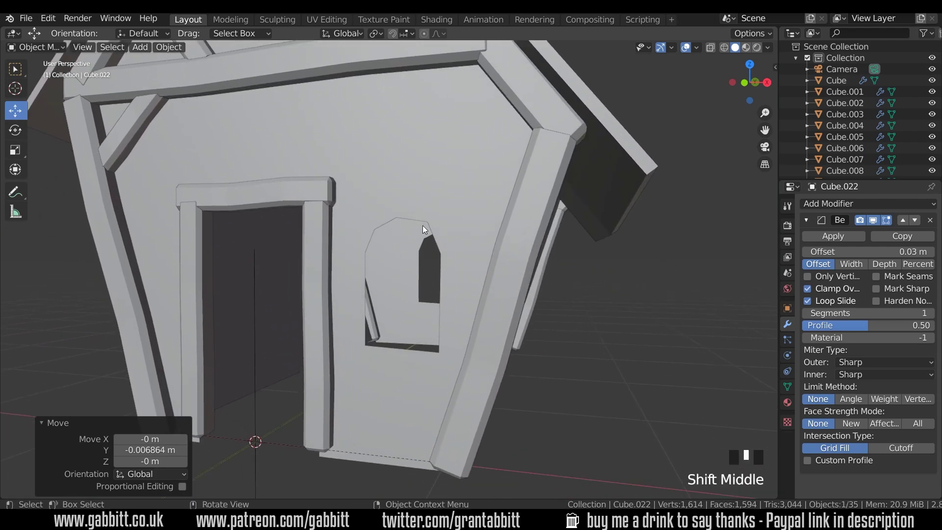
pyautogui.click(451, 243)
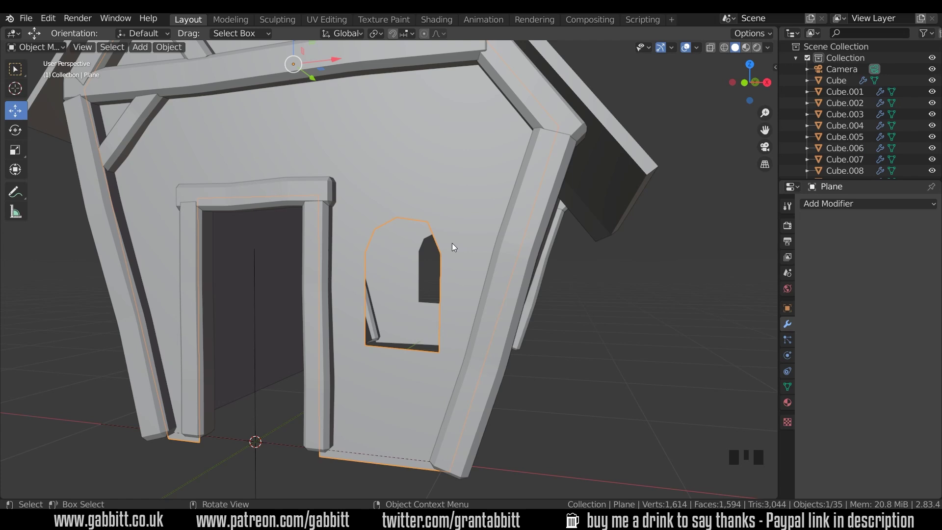
pyautogui.press('Tab')
pyautogui.keyDown('alt'); pyautogui.click(441, 248); pyautogui.keyUp('alt')
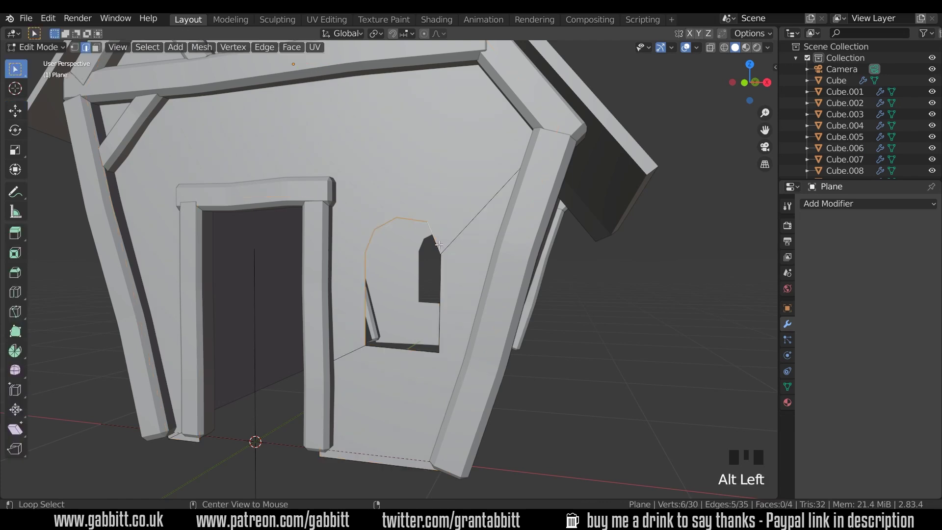
pyautogui.keyDown('alt'); pyautogui.keyDown('shift'); pyautogui.click(447, 273); pyautogui.keyUp('shift'); pyautogui.keyUp('alt')
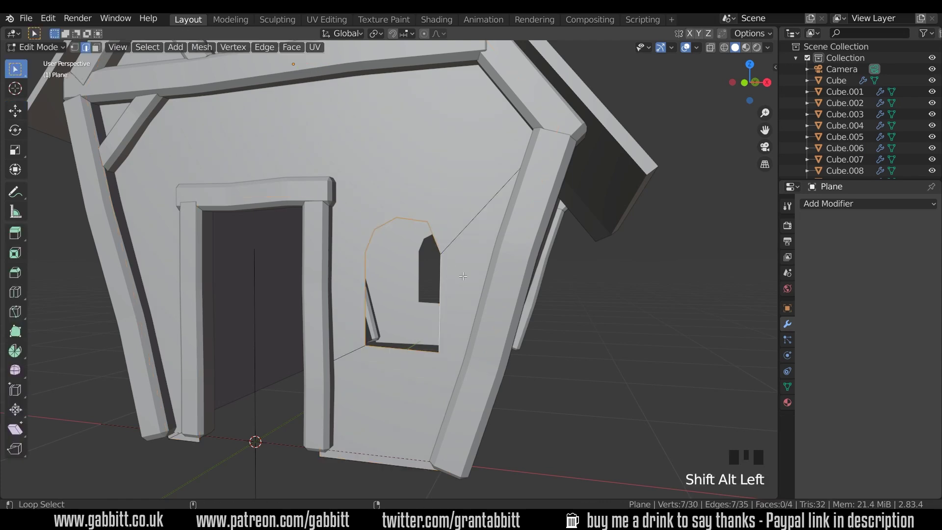
pyautogui.hotkey('shift', 'd')
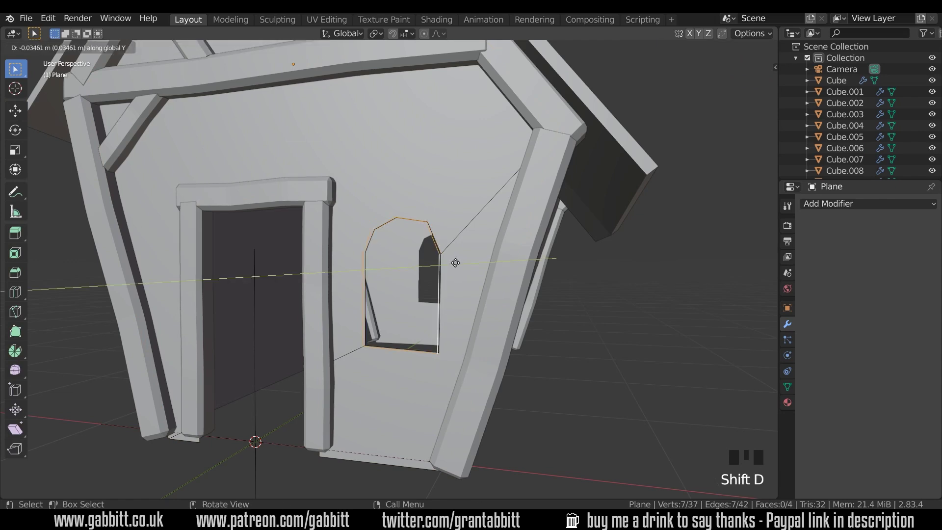
pyautogui.click(454, 264)
# Separate the duplicated arched outline into its own object and select it in Object Mode
pyautogui.moveTo(454, 264); pyautogui.dragTo(431, 299, button='middle')
pyautogui.press('p')
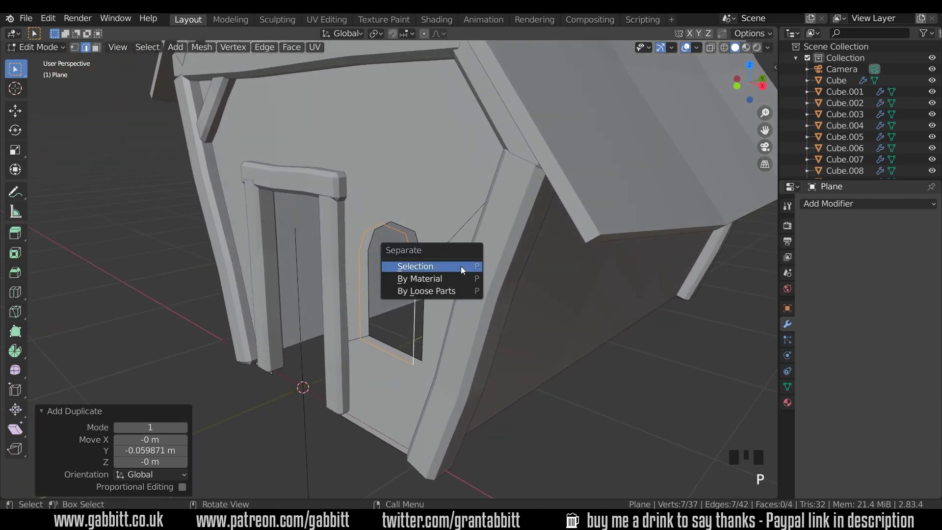
pyautogui.click(417, 267)
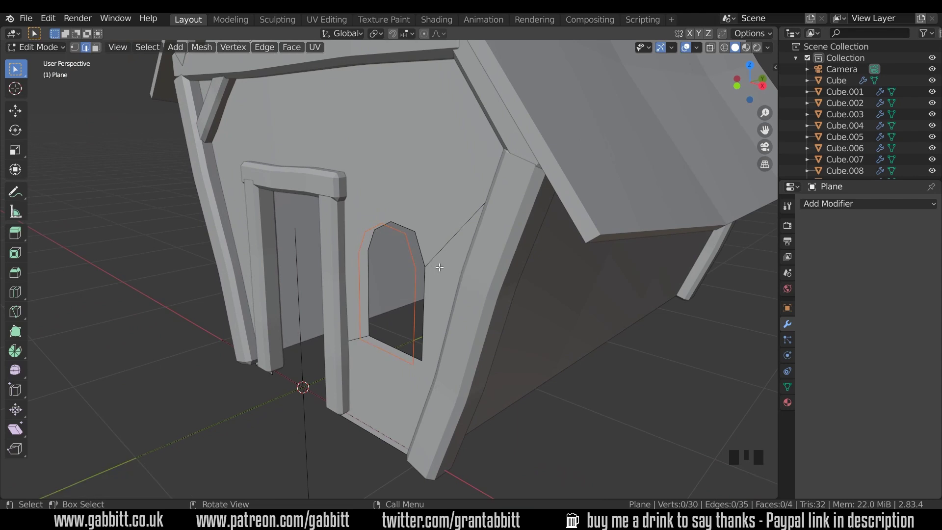
pyautogui.press('Tab')
pyautogui.click(413, 261)
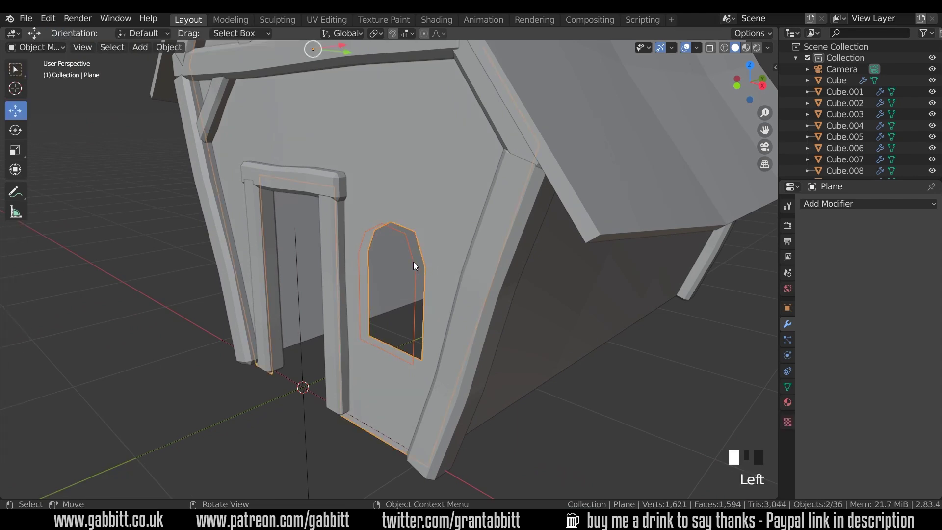
# Extrude all edges of the arched outline and scale them outward to form a flat frame around the opening
pyautogui.press('Tab')
pyautogui.press('a')
pyautogui.moveTo(441, 261); pyautogui.dragTo(494, 244, button='middle')
pyautogui.press('e')
pyautogui.press('s')
pyautogui.click(515, 237)
pyautogui.press('s')
pyautogui.click(477, 301)
# Raise the arched frame's bottom outer edge about 0.072 m along Z
pyautogui.click(424, 383)
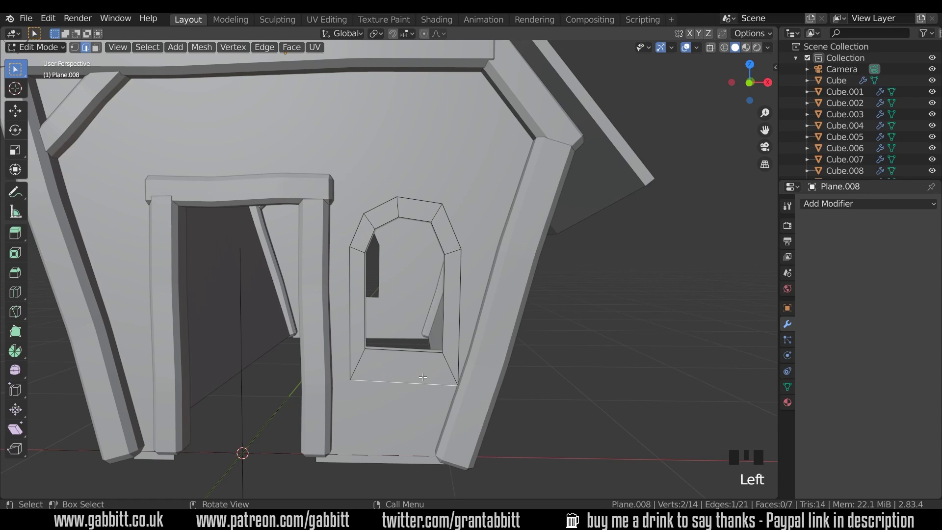
pyautogui.press('g')
pyautogui.press('z')
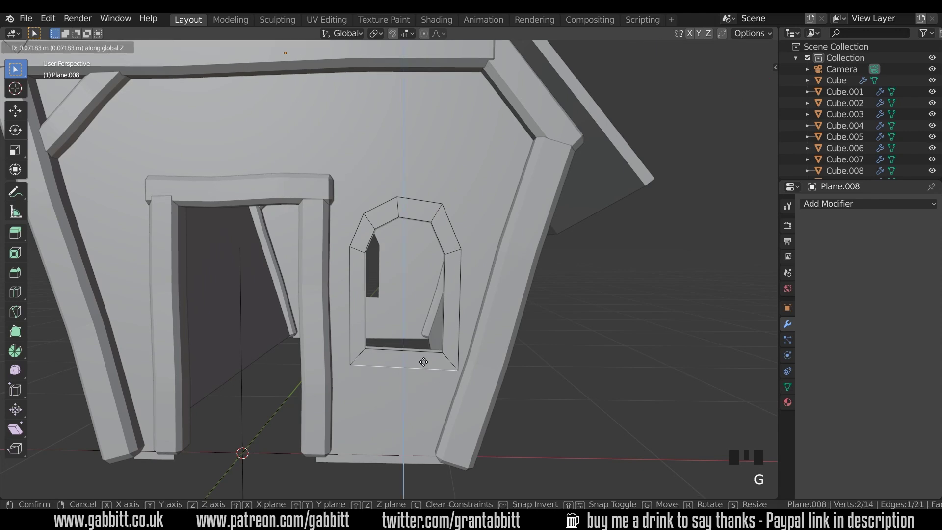
pyautogui.click(424, 362)
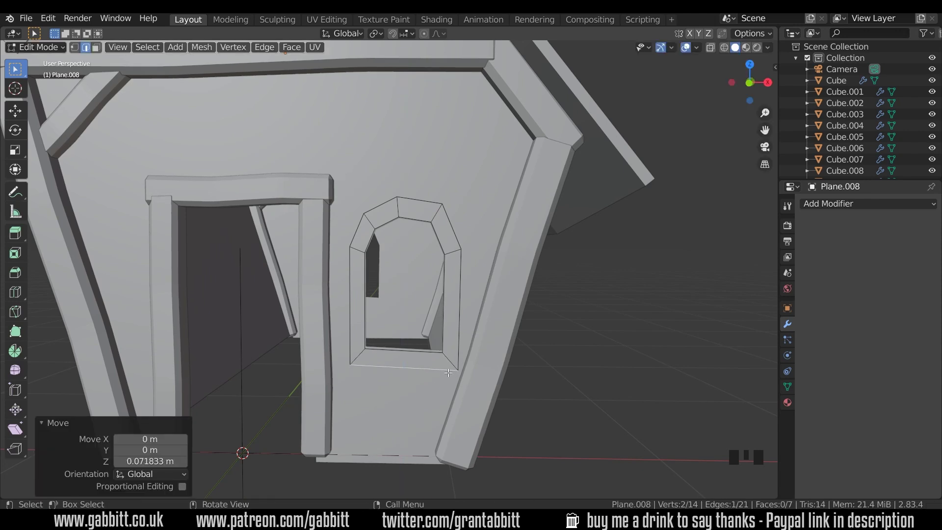
# Scale the arched frame's inner edge loop to about 0.953 and leave Edit Mode
pyautogui.keyDown('alt'); pyautogui.click(442, 318); pyautogui.keyUp('alt')
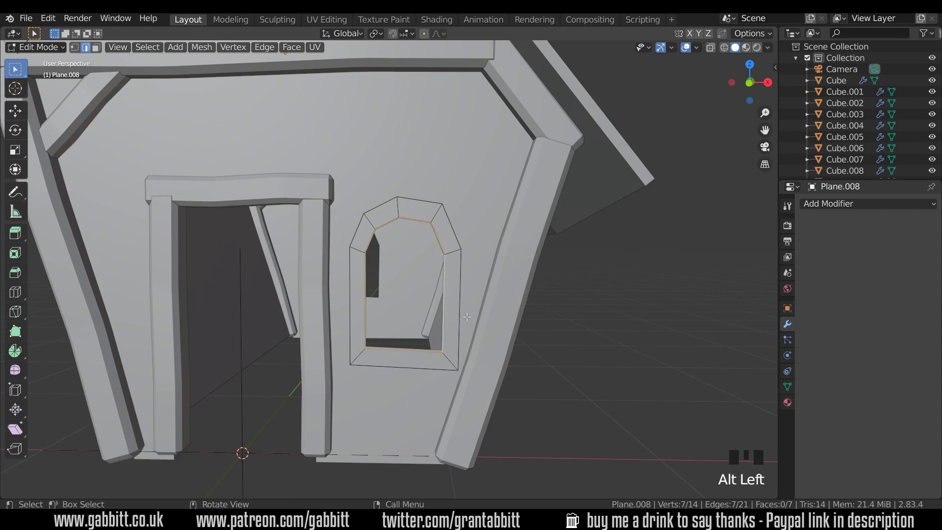
pyautogui.press('s')
pyautogui.click(461, 317)
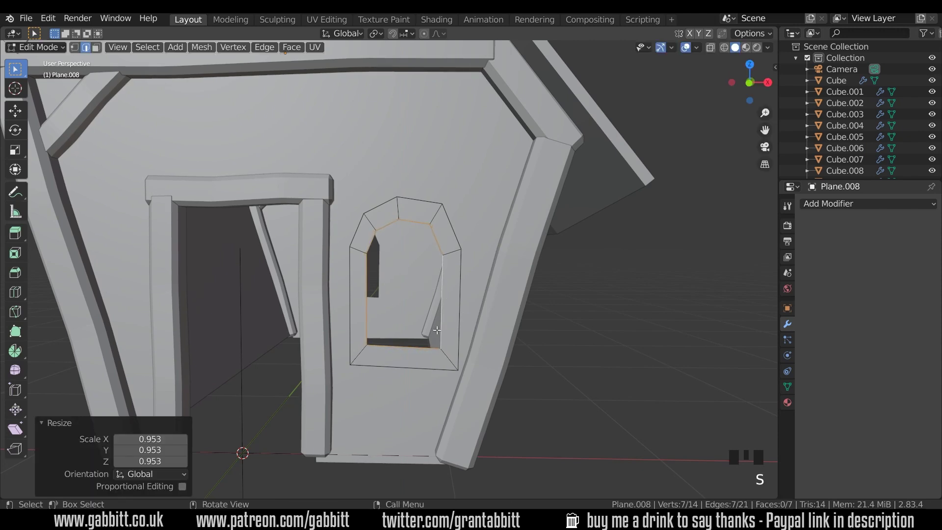
pyautogui.moveTo(443, 316); pyautogui.dragTo(406, 325, button='middle')
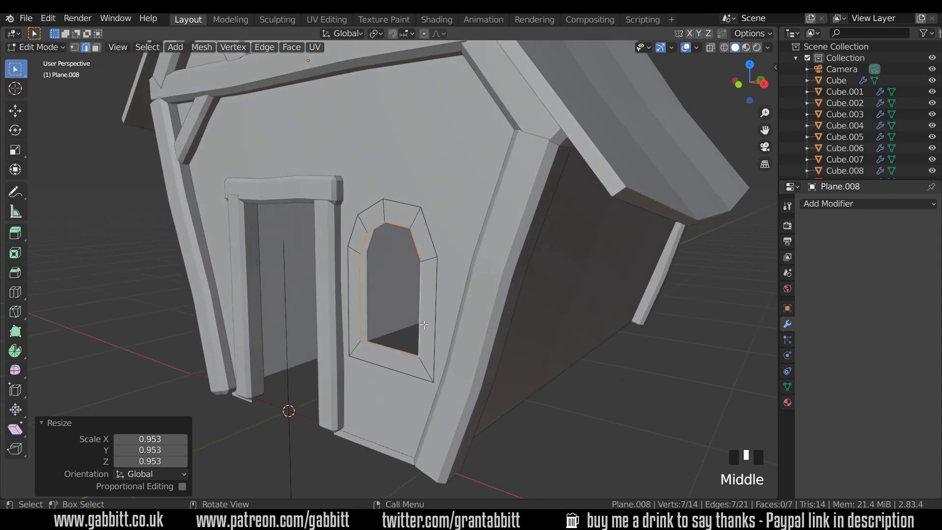
pyautogui.scroll(-3, 570, 295)
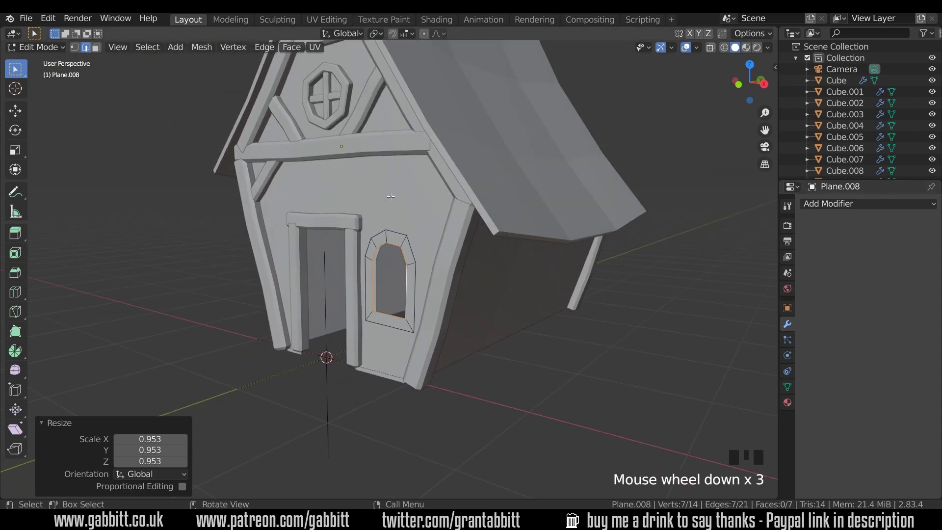
pyautogui.press('Tab')
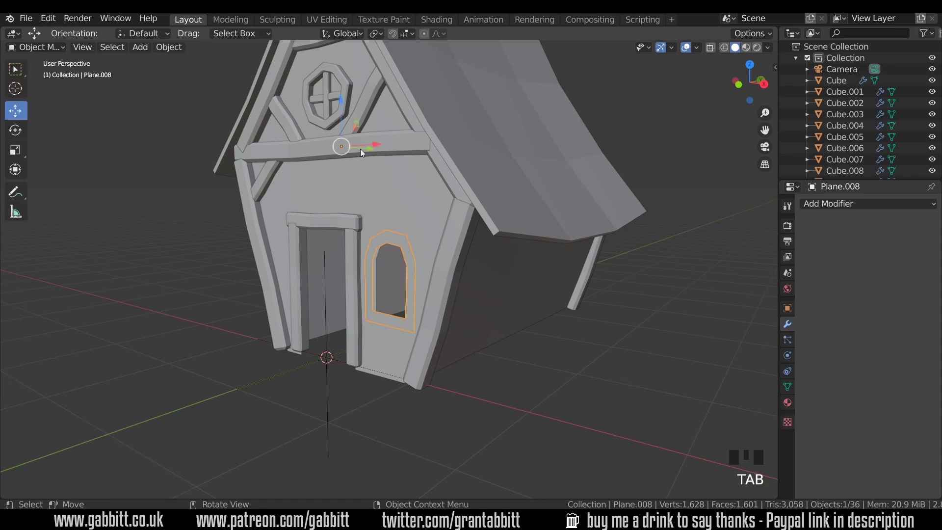
# Copy the octagonal window frame's Solidify and Bevel modifiers to the arched frame by linking modifiers
pyautogui.keyDown('shift'); pyautogui.click(343, 112); pyautogui.keyUp('shift')
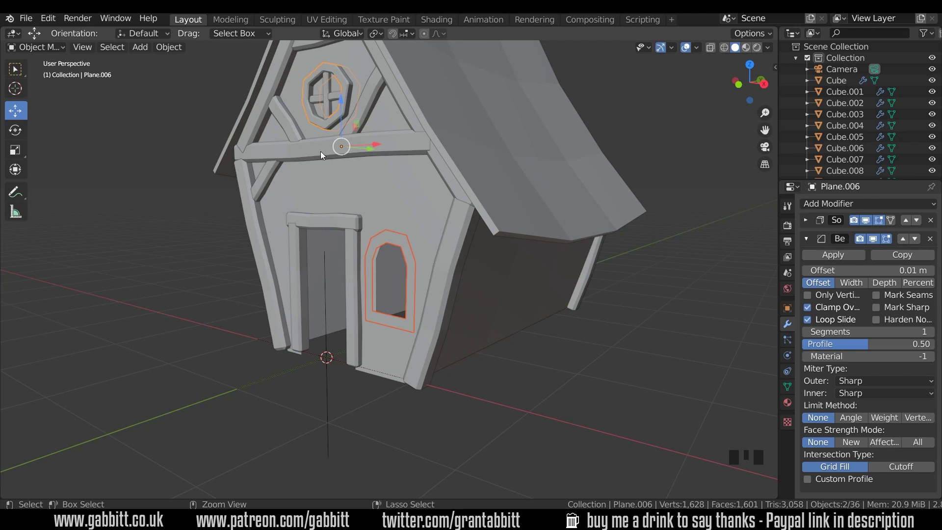
pyautogui.hotkey('ctrl', 'l')
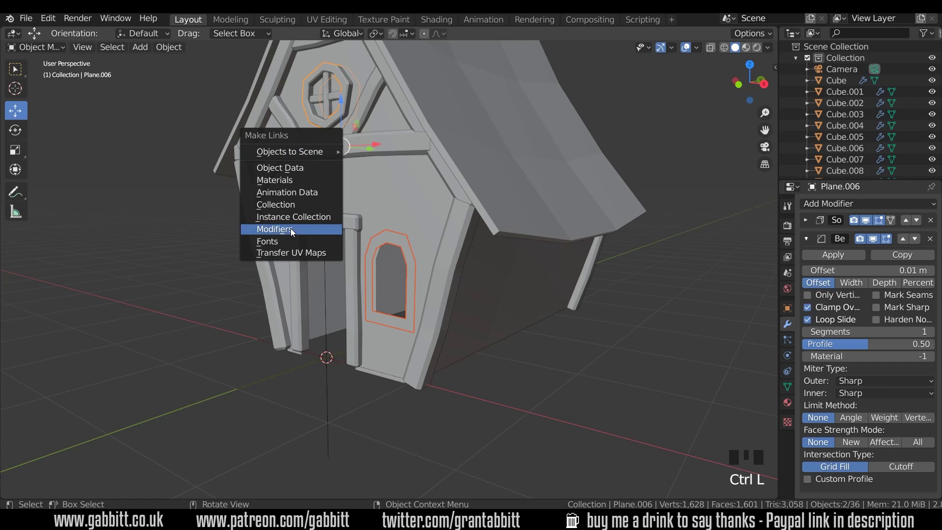
pyautogui.click(281, 230)
pyautogui.moveTo(394, 257); pyautogui.dragTo(458, 259, button='middle')
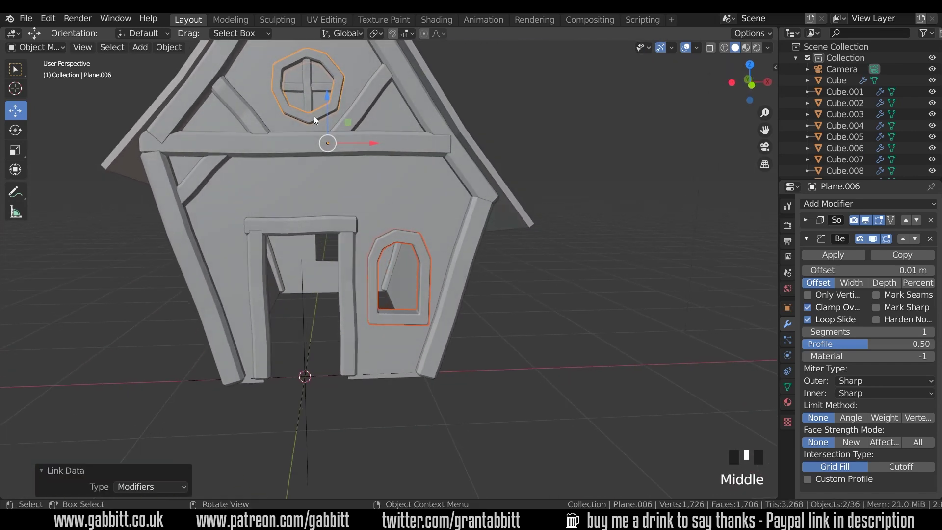
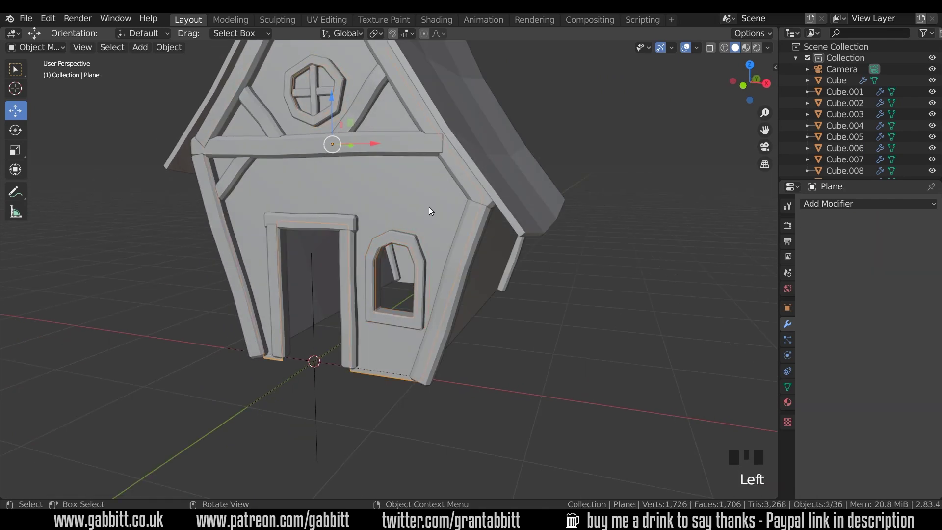
# Duplicate the arched opening's edge loop on the front wall in place and separate it into its own object
pyautogui.press('Tab')
pyautogui.moveTo(417, 299); pyautogui.dragTo(357, 361, button='middle')
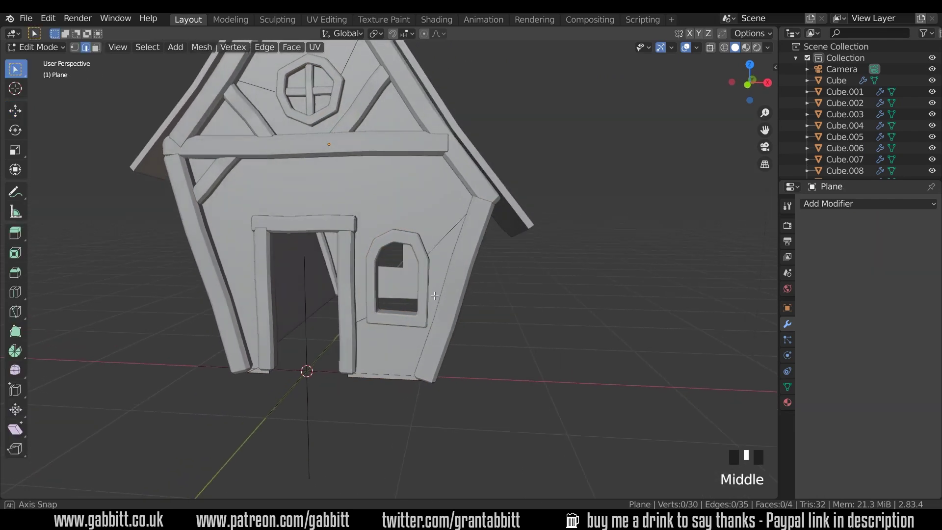
pyautogui.scroll(4, 357, 362)
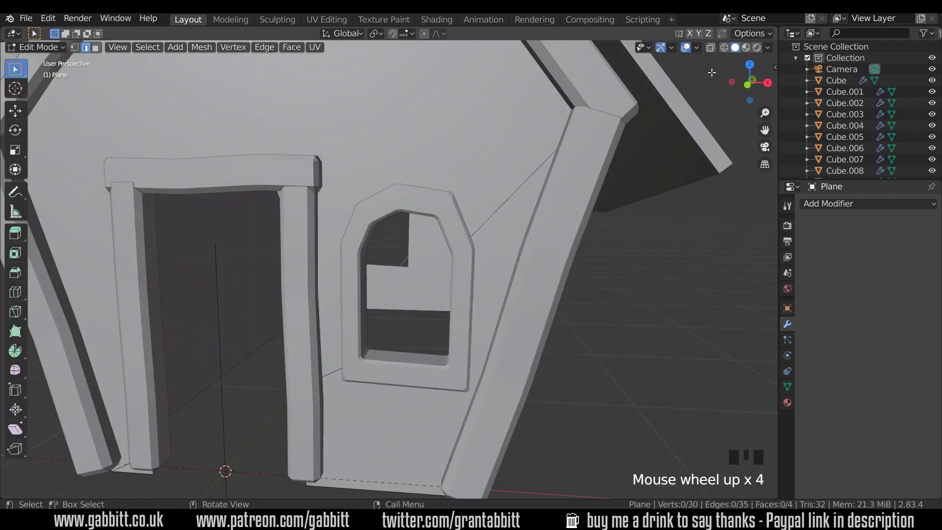
pyautogui.click(724, 47)
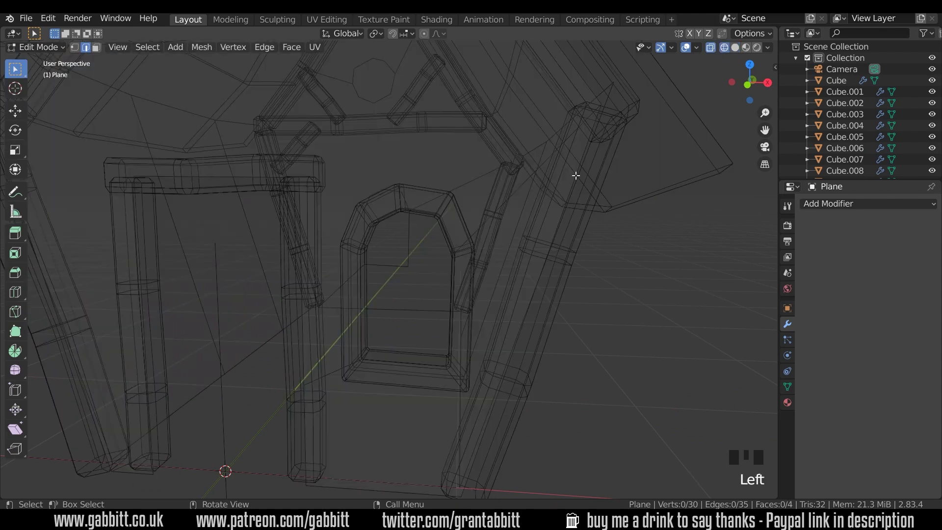
pyautogui.keyDown('alt'); pyautogui.click(363, 232); pyautogui.keyUp('alt')
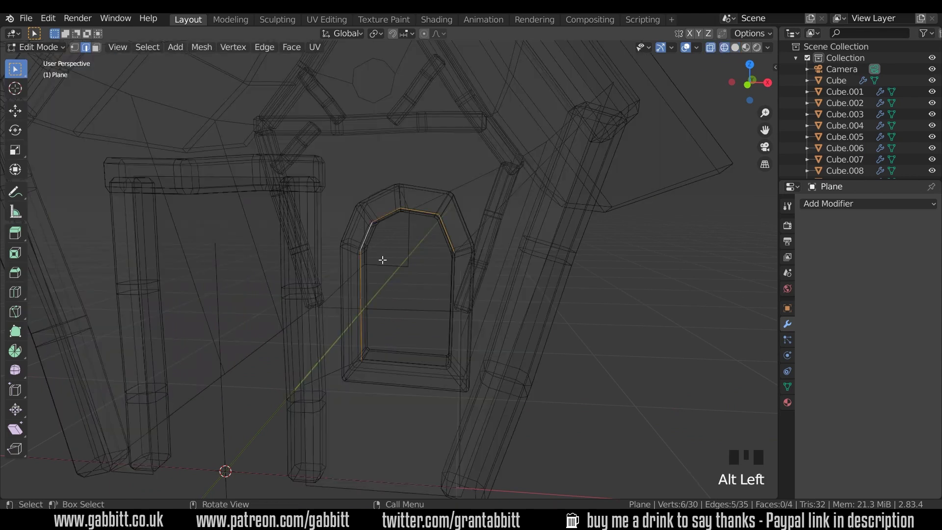
pyautogui.keyDown('alt'); pyautogui.keyDown('shift'); pyautogui.click(452, 280); pyautogui.keyUp('shift'); pyautogui.keyUp('alt')
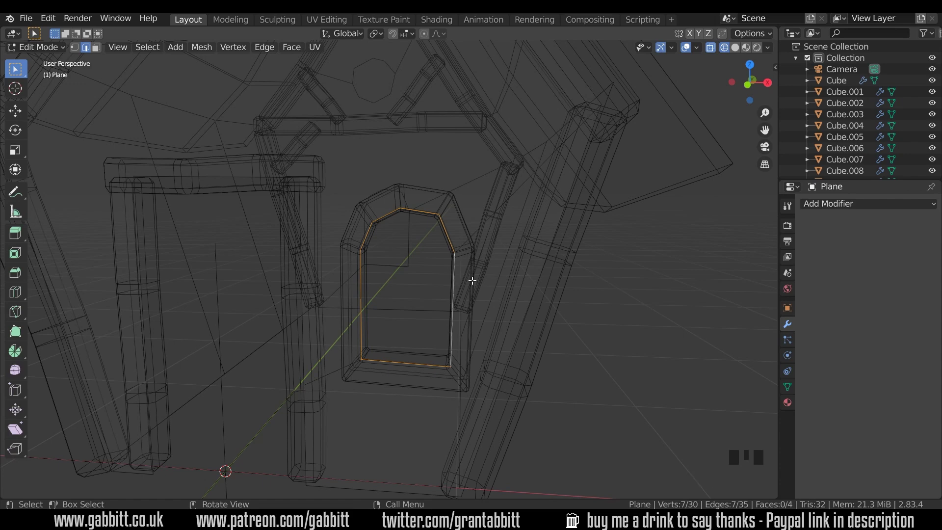
pyautogui.hotkey('shift', 'd')
pyautogui.rightClick(472, 280)
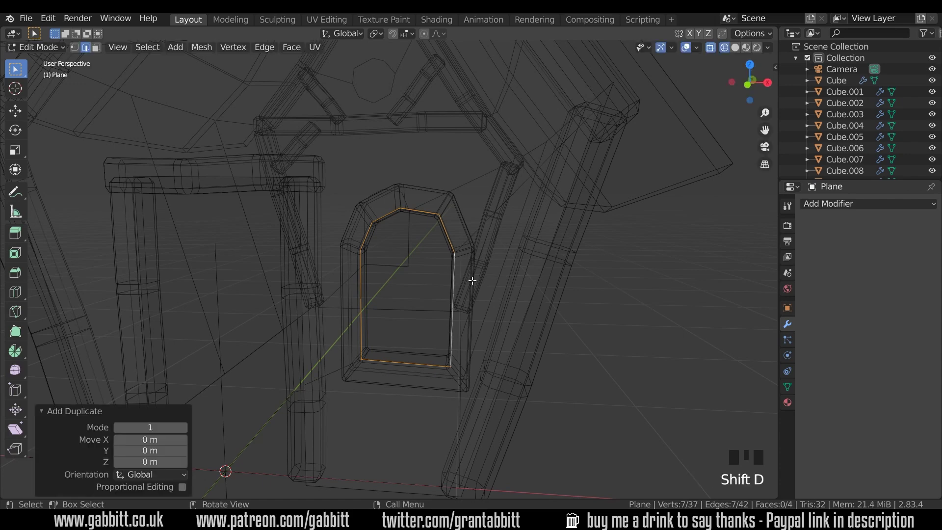
pyautogui.press('p')
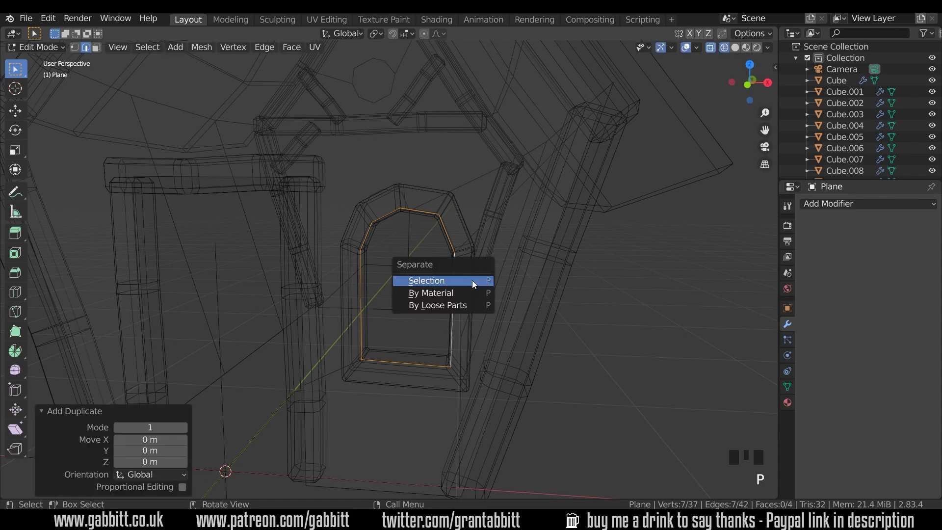
pyautogui.click(463, 281)
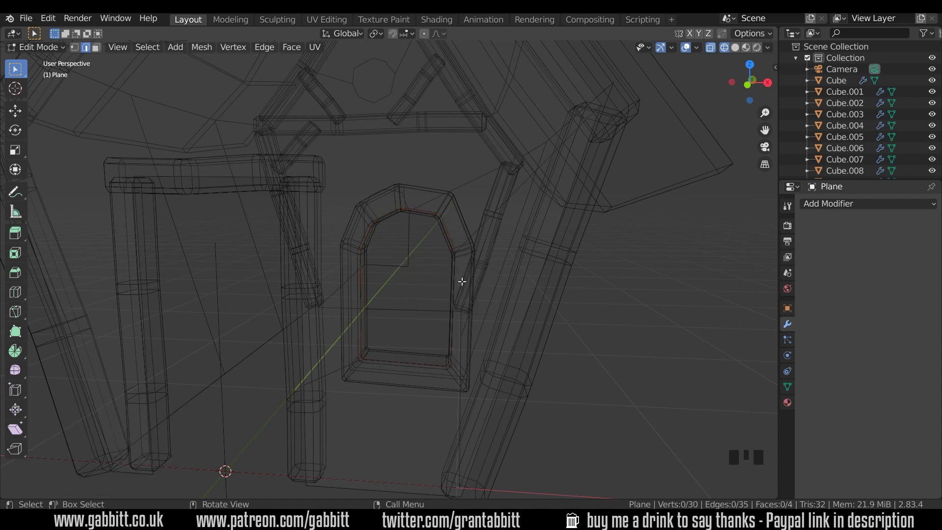
pyautogui.press('Tab')
# Move the separated arched outline about 0.024 m along Y, into the window opening
pyautogui.click(446, 234)
pyautogui.click(446, 234)
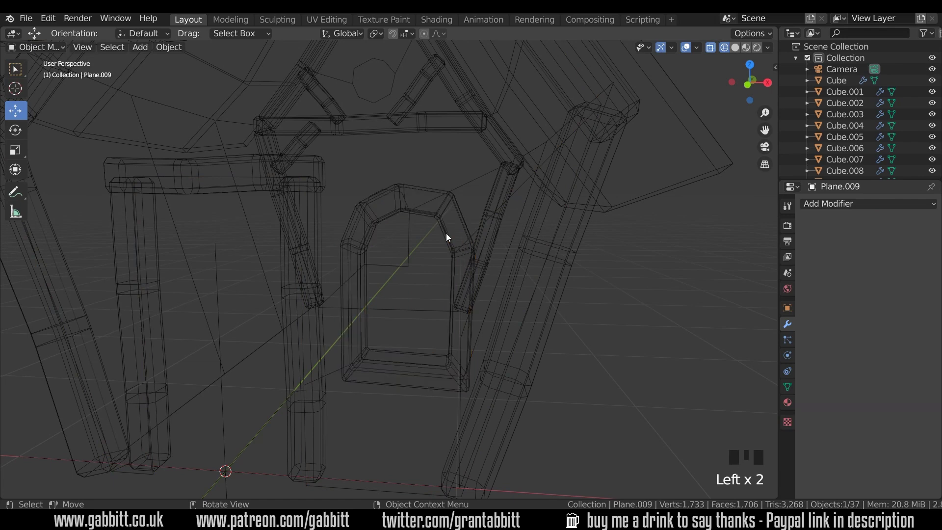
pyautogui.moveTo(448, 241)
pyautogui.mouseDown(button='middle')
pyautogui.moveTo(446, 265)
pyautogui.moveTo(433, 268)
pyautogui.moveTo(450, 250)
pyautogui.mouseUp(button='middle')
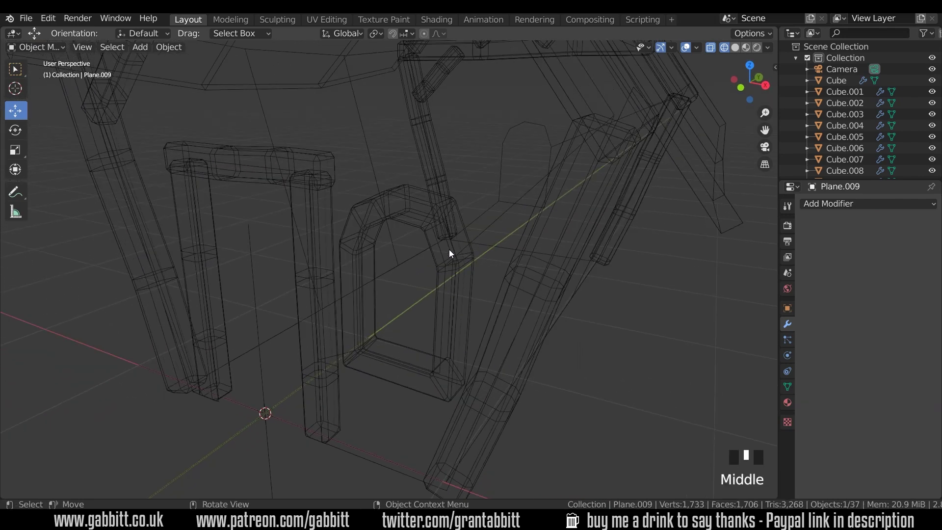
pyautogui.press('g')
pyautogui.press('y')
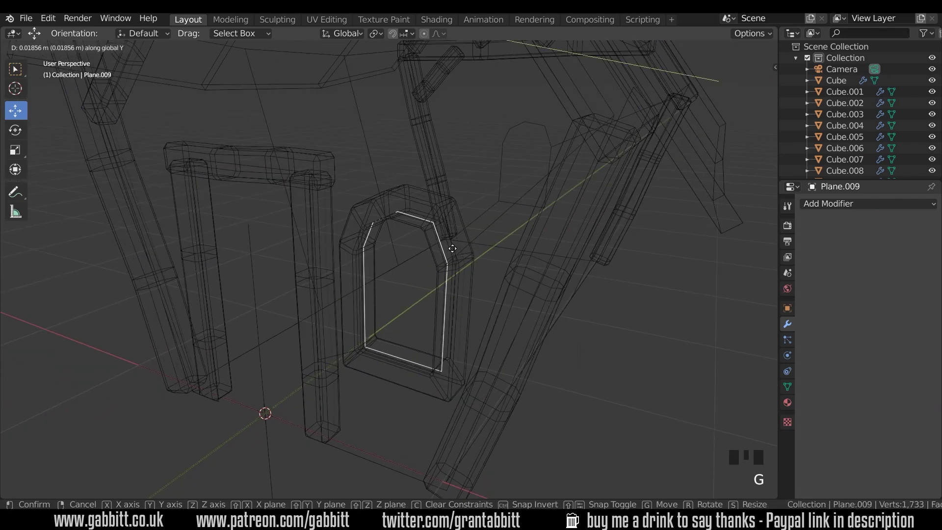
pyautogui.click(454, 248)
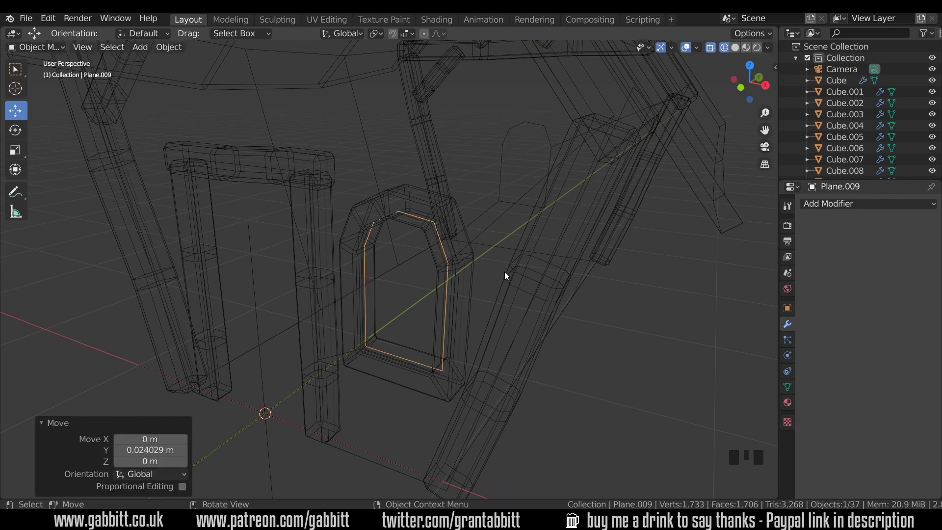
# Fill the arched outline with a face to make the window pane, and return to solid shading in Object Mode
pyautogui.press('Tab')
pyautogui.press('a')
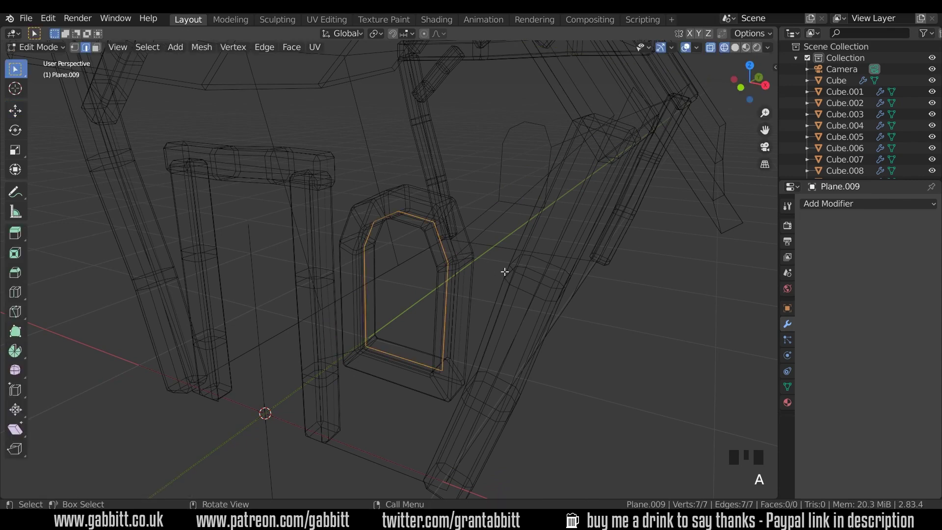
pyautogui.press('f')
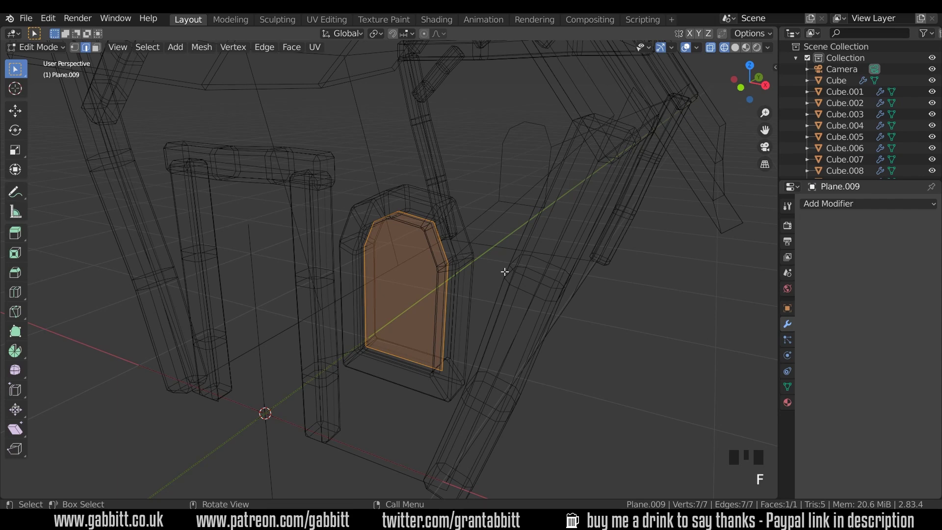
pyautogui.click(735, 47)
pyautogui.scroll(-5, 499, 289)
pyautogui.moveTo(499, 289); pyautogui.dragTo(525, 273, button='middle')
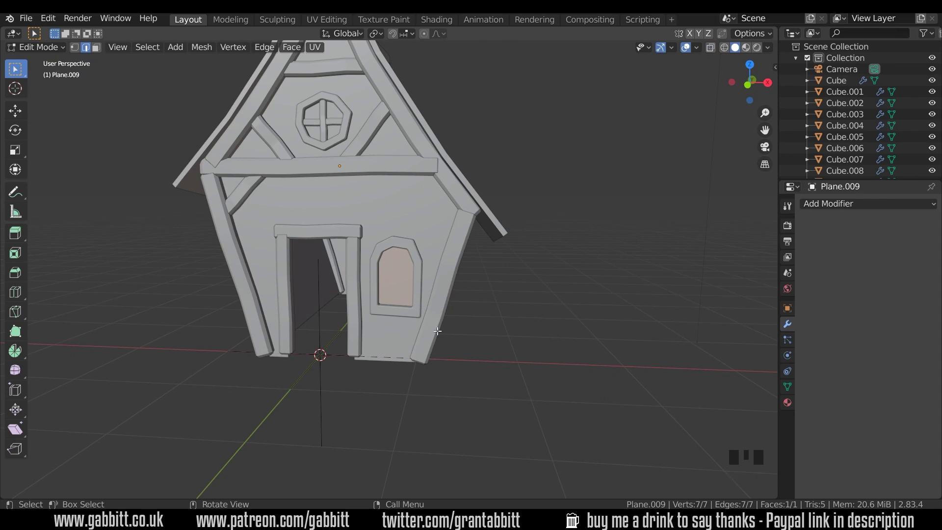
pyautogui.click(396, 190)
pyautogui.press('Tab')
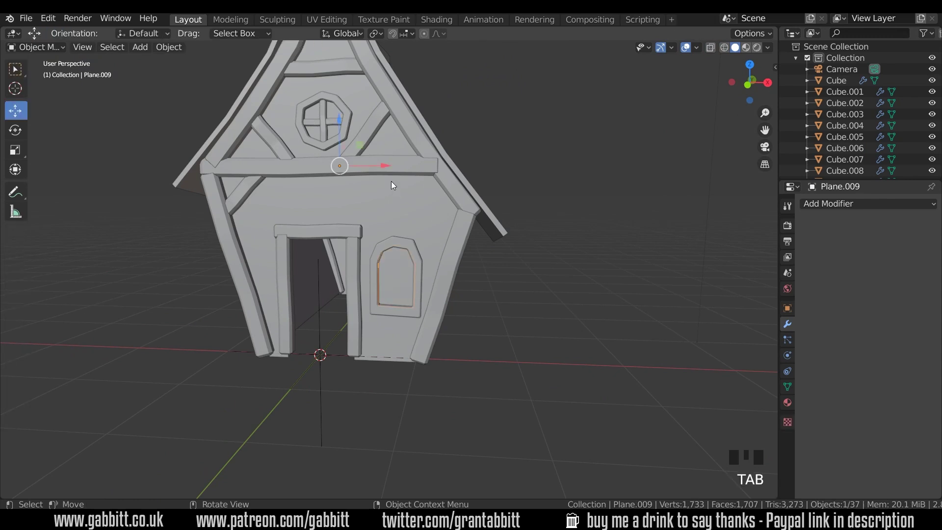
# Duplicate the octagonal window's two crossbars in front view and place the copies over the arched window, about 0.7 m across and 1.5 m down
pyautogui.click(329, 117)
pyautogui.keyDown('shift'); pyautogui.click(333, 120); pyautogui.keyUp('shift')
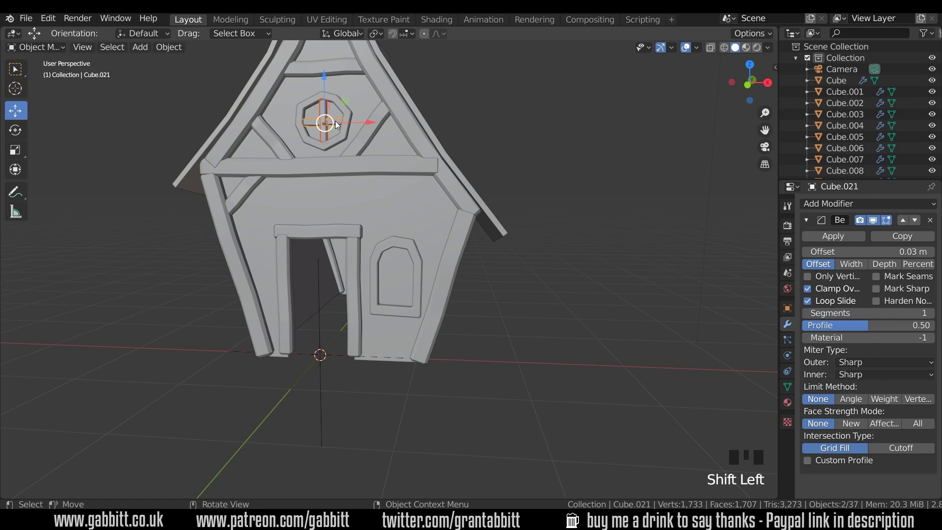
pyautogui.press('KP_1')
pyautogui.hotkey('shift', 'd')
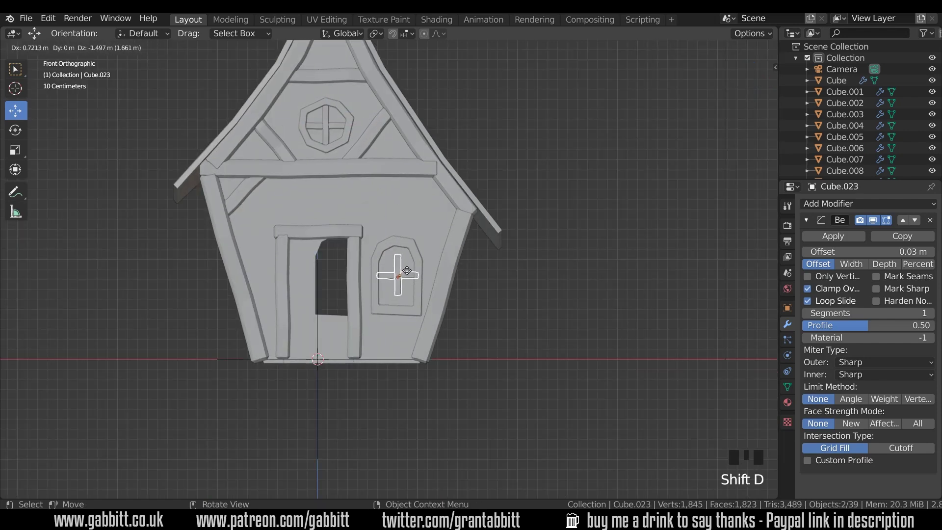
pyautogui.click(407, 268)
# Scale the arched window's vertical bar to about 1.545 along Z and lower it about 0.049 m
pyautogui.click(403, 289)
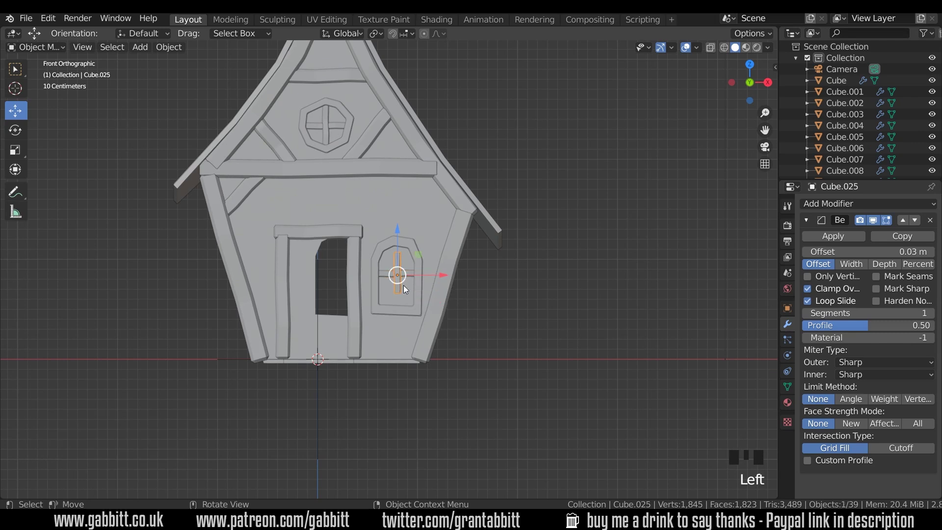
pyautogui.press('s')
pyautogui.press('z')
pyautogui.click(438, 258)
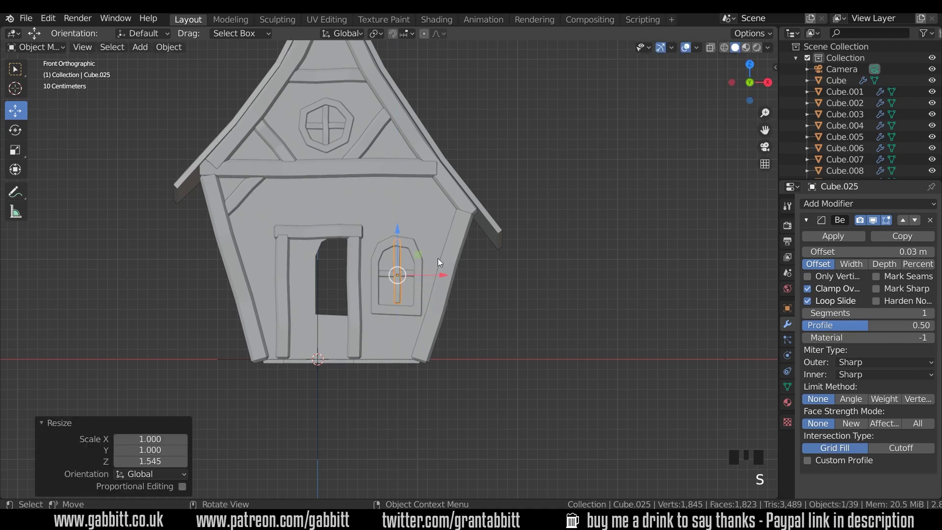
pyautogui.press('g')
pyautogui.press('z')
pyautogui.click(410, 259)
pyautogui.moveTo(410, 259); pyautogui.dragTo(418, 325, button='middle')
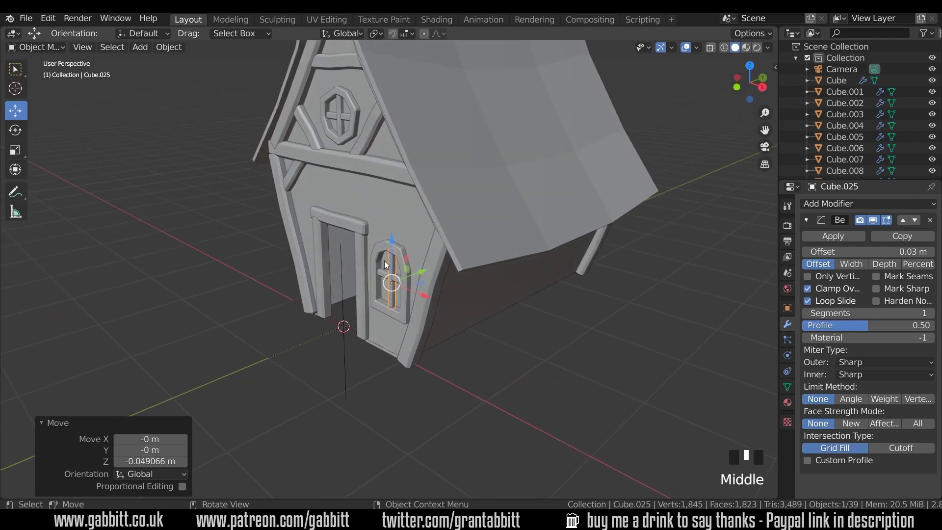
# Move the arched window pane about -0.007 m along Y
pyautogui.click(403, 262)
pyautogui.press('g')
pyautogui.press('y')
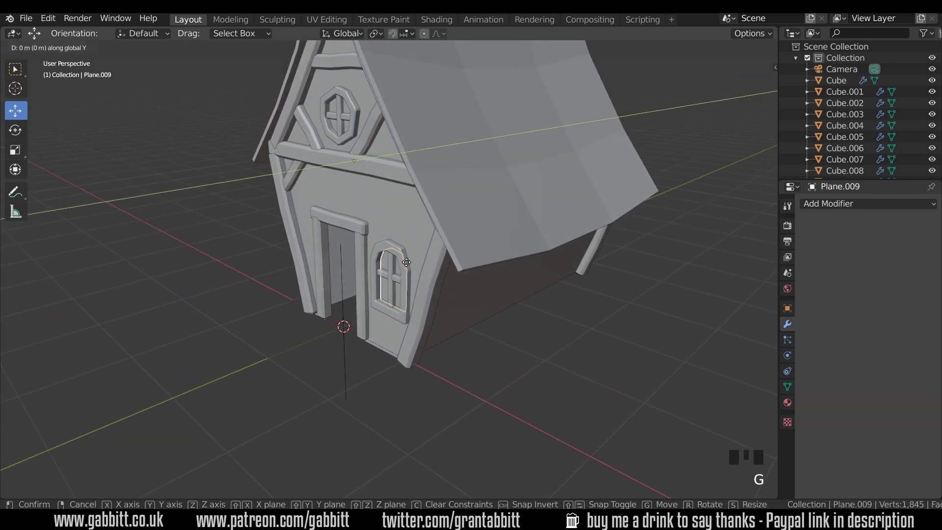
pyautogui.click(401, 268)
pyautogui.moveTo(401, 267); pyautogui.dragTo(436, 273, button='middle')
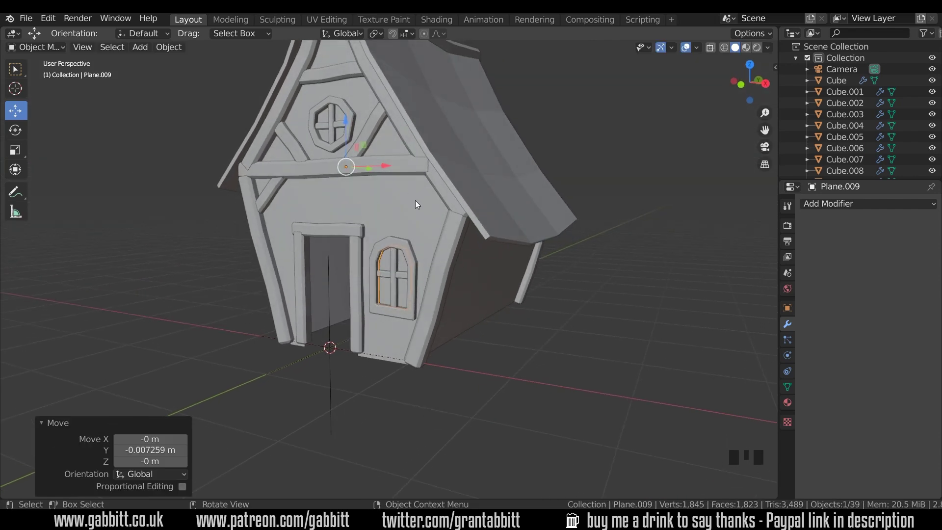
# Add a cube on the front wall above the arched window, scaled to about 0.068 overall and stretched about 2.04 along X
pyautogui.keyDown('shift'); pyautogui.rightClick(391, 199); pyautogui.keyUp('shift')
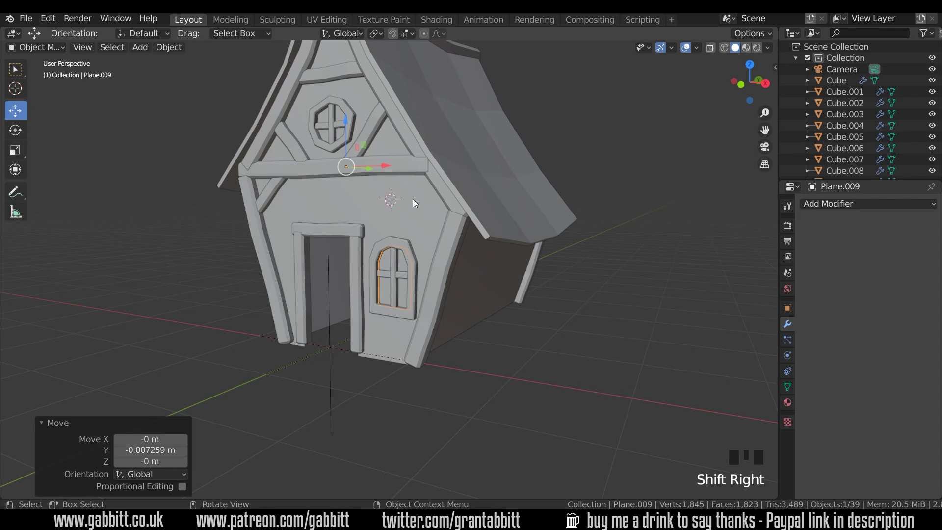
pyautogui.hotkey('shift', 'a')
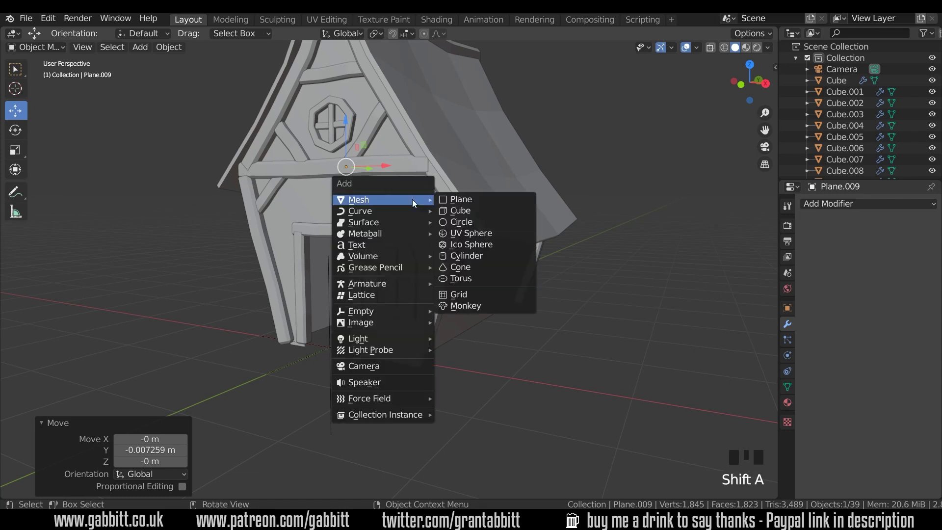
pyautogui.click(451, 199)
pyautogui.press('s')
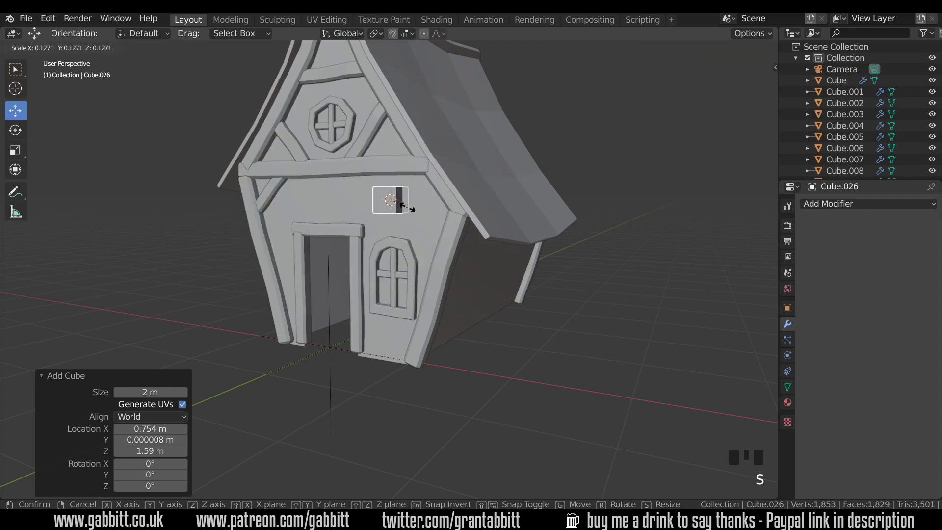
pyautogui.click(388, 198)
pyautogui.press('s')
pyautogui.press('x')
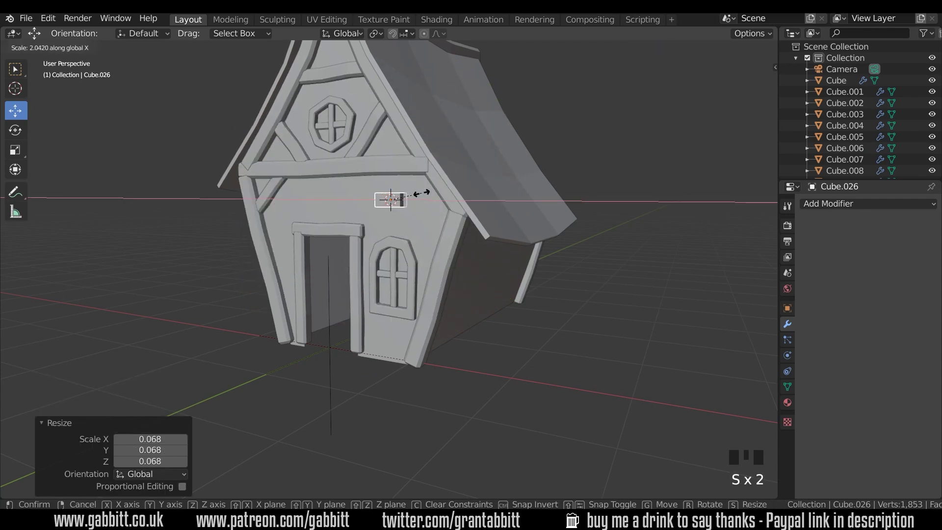
pyautogui.click(420, 194)
# Try to bevel all edges of the new block in Edit Mode, and undo the attempt
pyautogui.scroll(6, 414, 229)
pyautogui.keyDown('shift'); pyautogui.moveTo(414, 229); pyautogui.dragTo(431, 242, button='middle'); pyautogui.keyUp('shift')
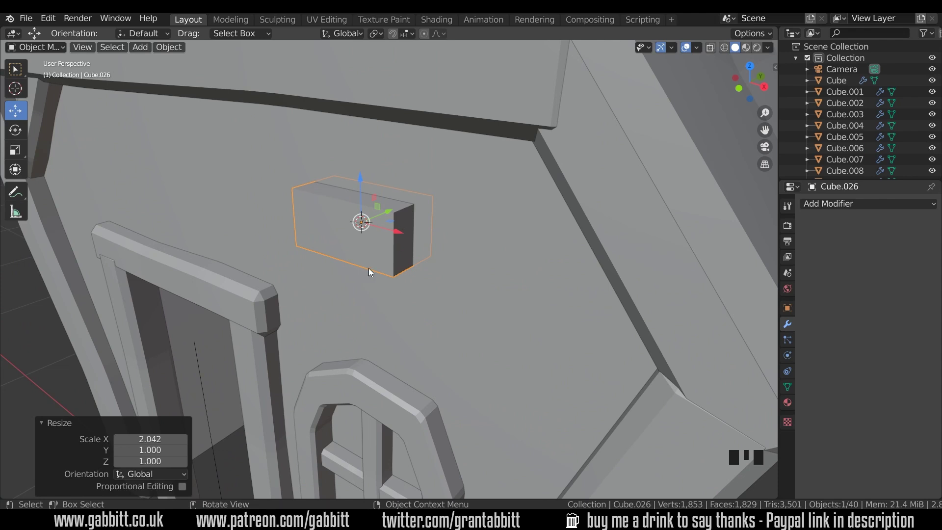
pyautogui.press('Tab')
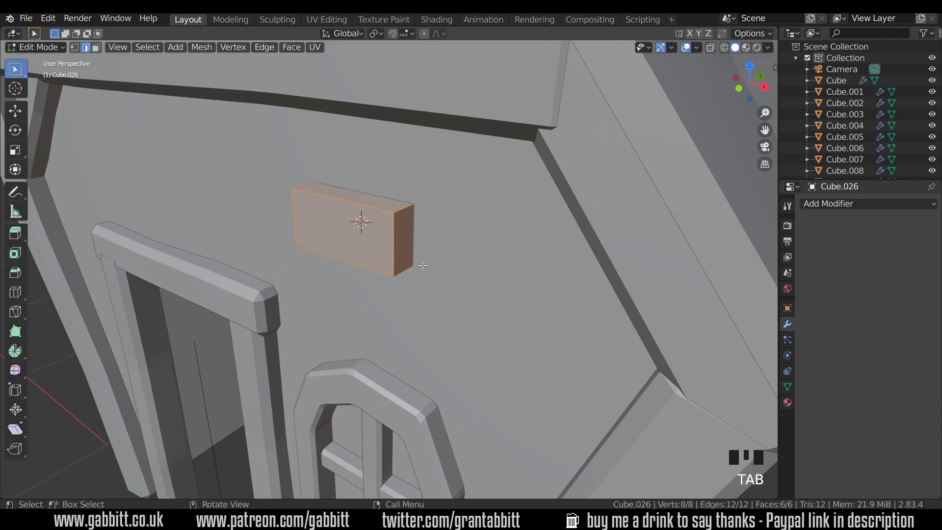
pyautogui.hotkey('ctrl', 'b')
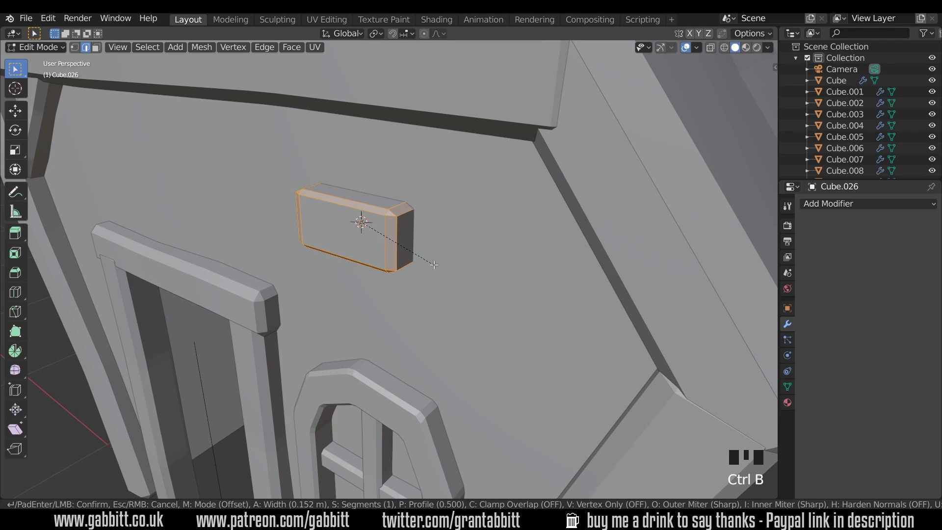
pyautogui.click(457, 228)
pyautogui.hotkey('ctrl', 'z')
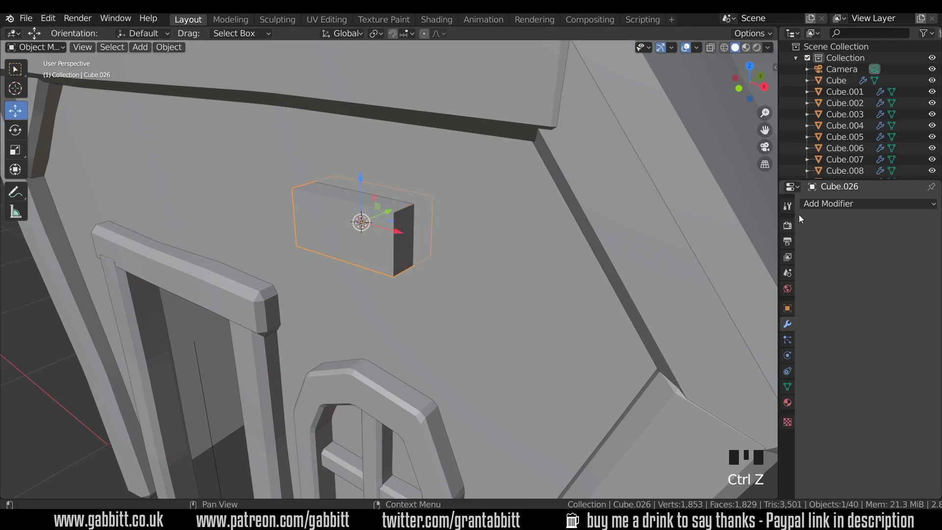
# Add a Bevel modifier to the block above the arched window and display the block's transform values
pyautogui.click(814, 205)
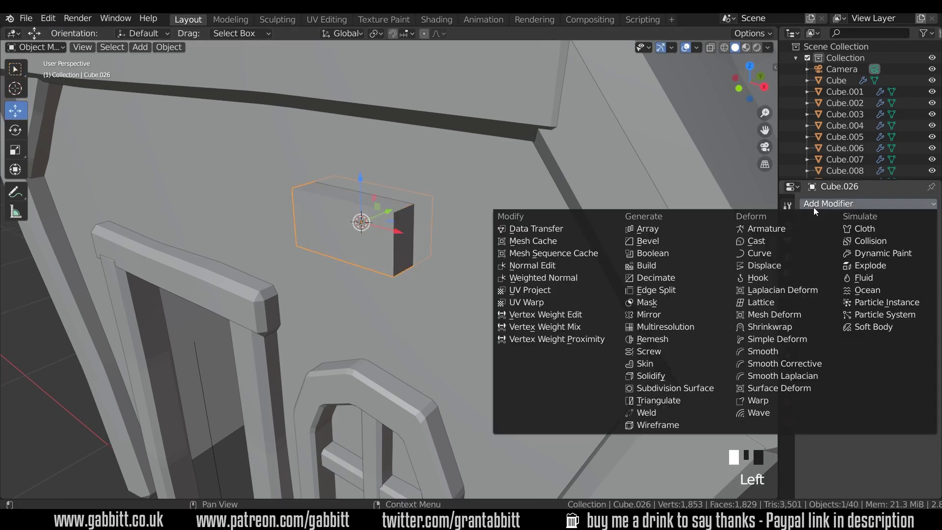
pyautogui.click(656, 243)
pyautogui.moveTo(520, 244); pyautogui.dragTo(464, 244, button='middle')
pyautogui.scroll(2, 513, 207)
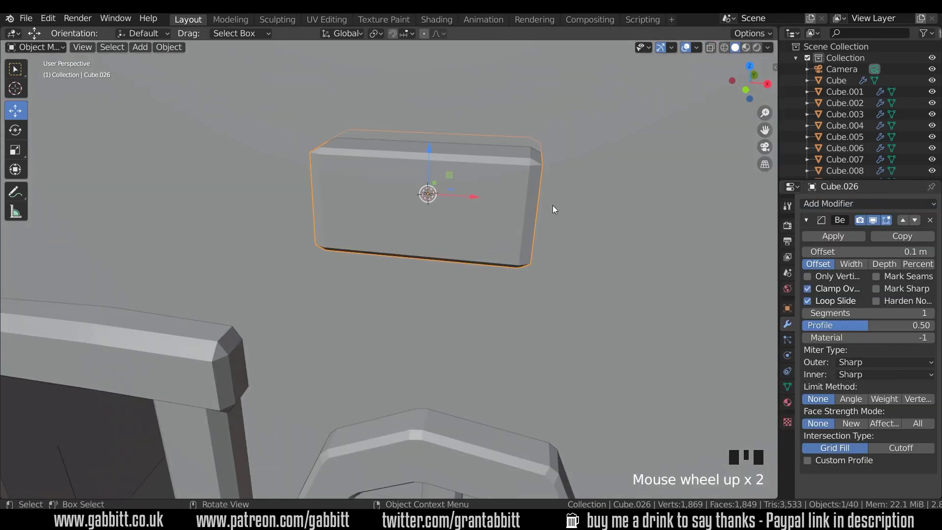
pyautogui.press('n')
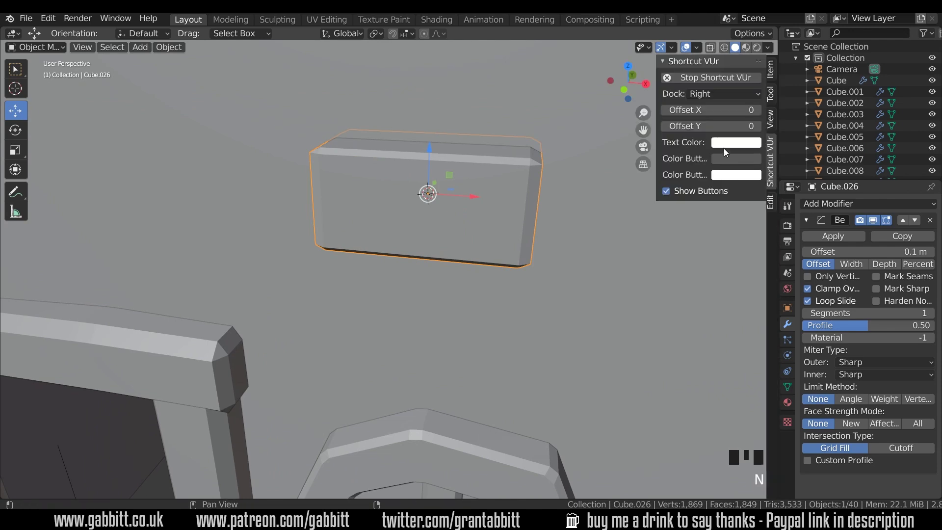
pyautogui.click(773, 71)
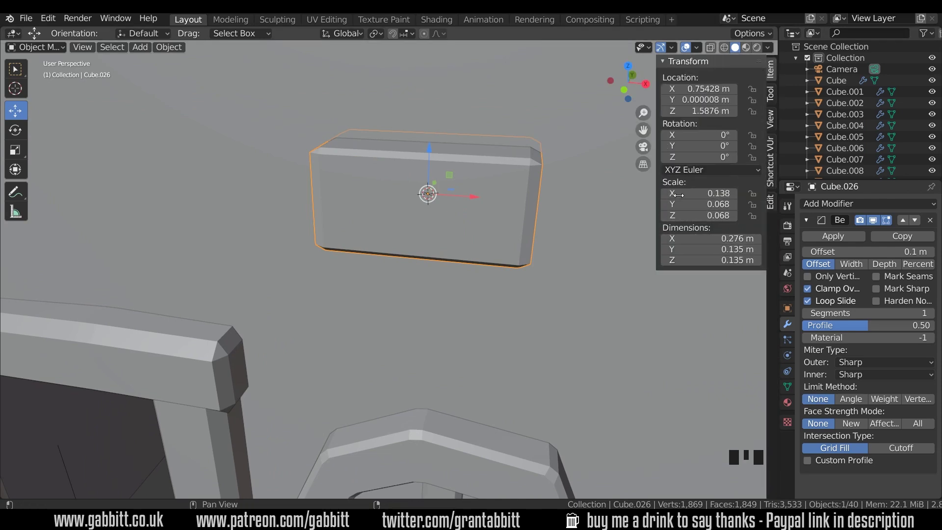
# Apply the block's scale and set its bevel offset to 0.01 m
pyautogui.hotkey('ctrl', 'a')
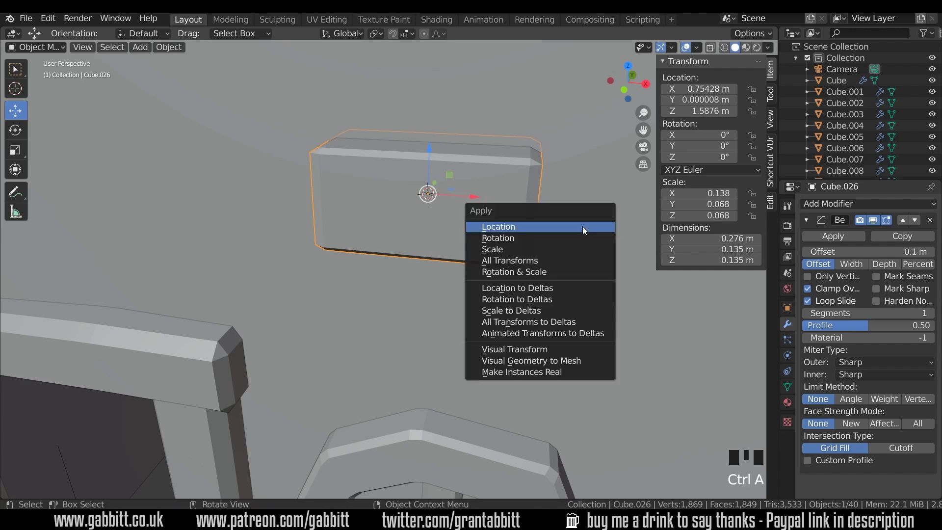
pyautogui.click(516, 249)
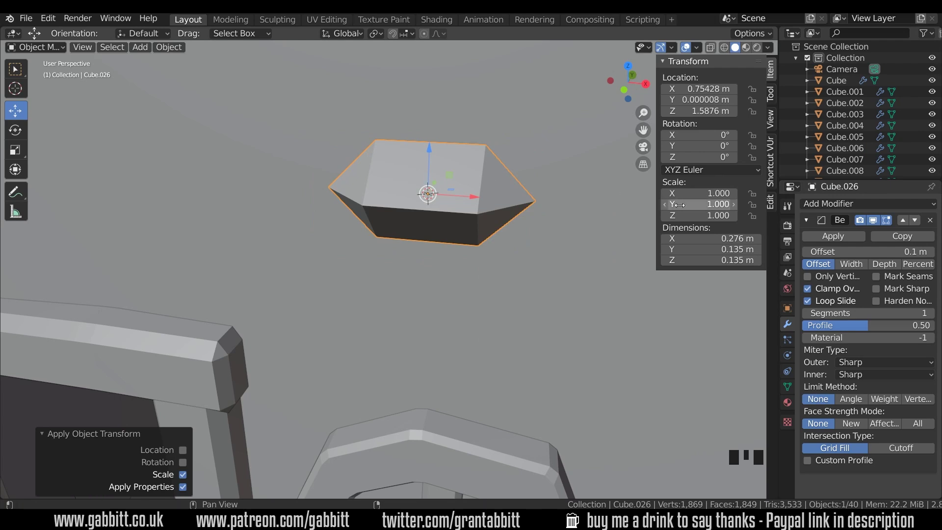
pyautogui.click(806, 252)
pyautogui.click(806, 252)
pyautogui.click(806, 252)
pyautogui.click(806, 252)
pyautogui.click(806, 252)
pyautogui.click(805, 251)
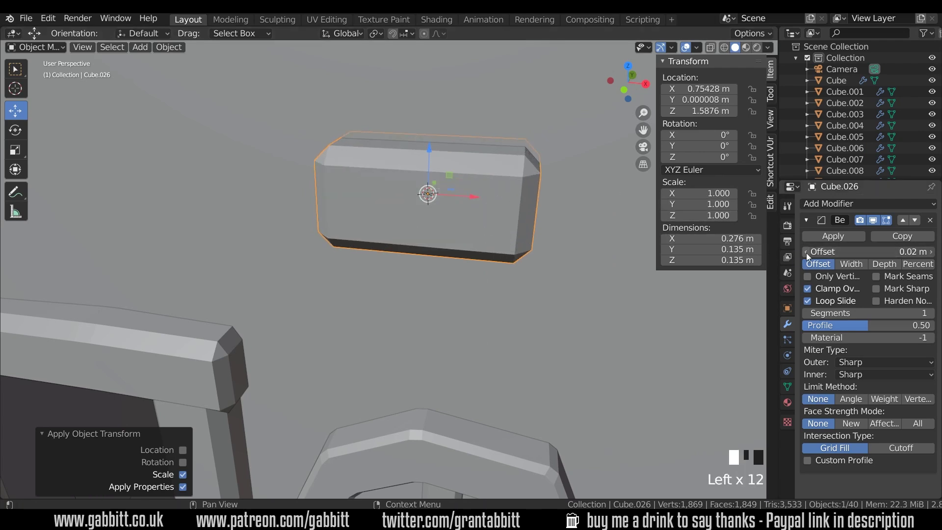
# Scale the block to about 0.507 along Y and move it about 0.008 m along Y
pyautogui.moveTo(637, 246); pyautogui.dragTo(566, 214, button='middle')
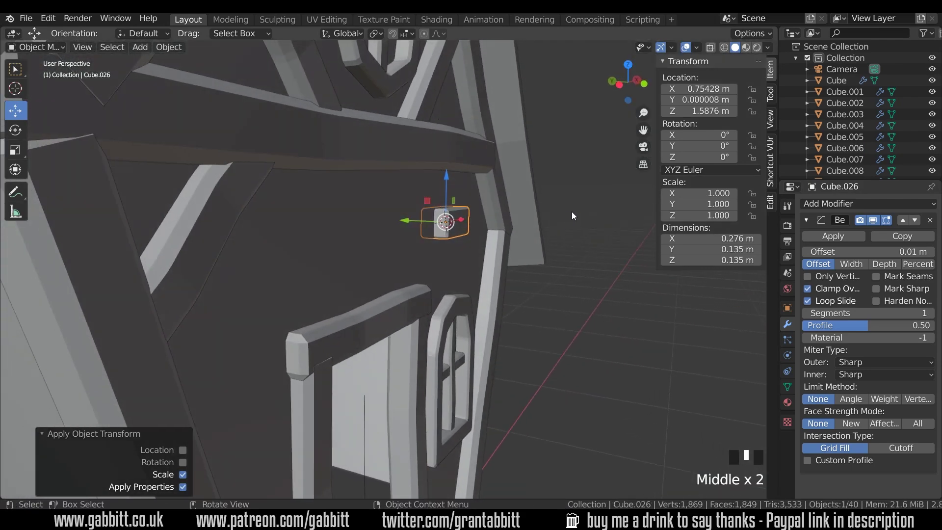
pyautogui.press('s')
pyautogui.press('y')
pyautogui.click(511, 211)
pyautogui.moveTo(510, 212); pyautogui.dragTo(400, 229, button='middle')
pyautogui.moveTo(400, 229); pyautogui.dragTo(407, 246)
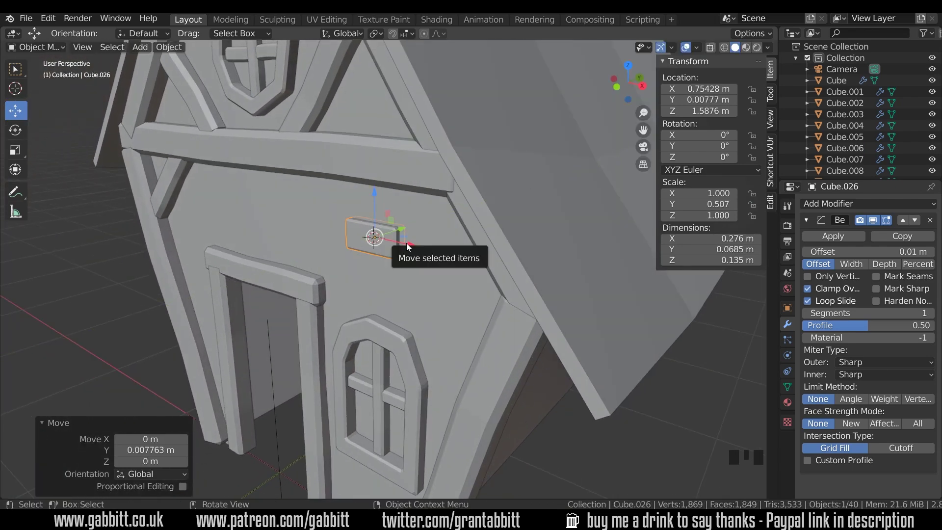
# Duplicate the block as a second brick, offset about 0.104 m in X and -0.137 m in Z
pyautogui.moveTo(384, 258); pyautogui.dragTo(432, 222, button='middle')
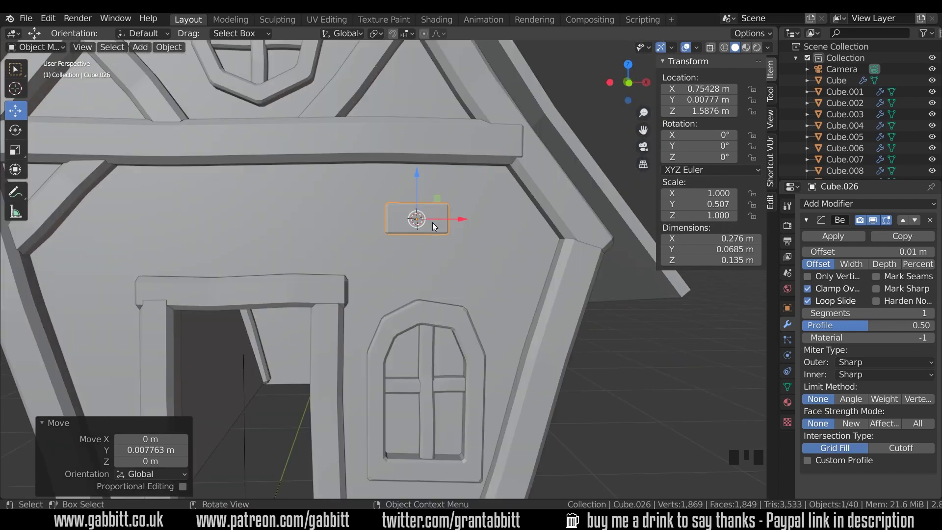
pyautogui.press('KP_1')
pyautogui.hotkey('shift', 'd')
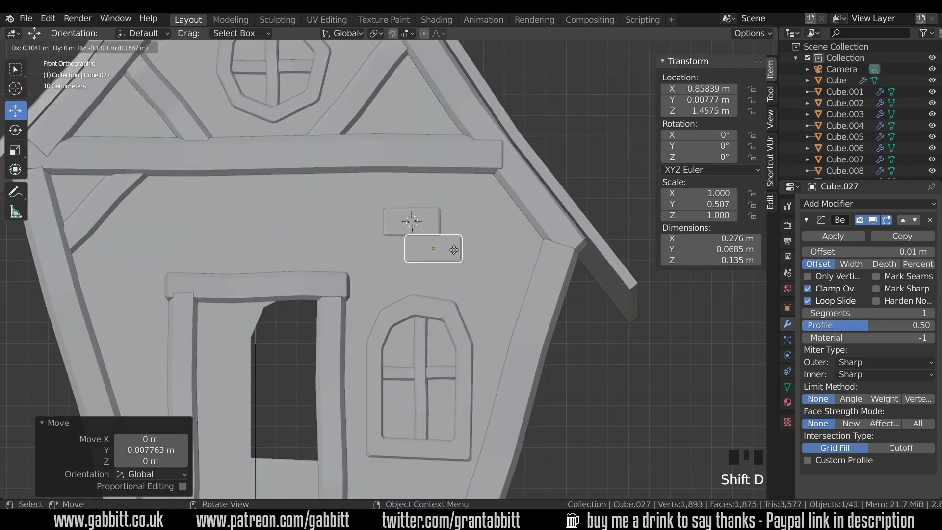
pyautogui.click(454, 251)
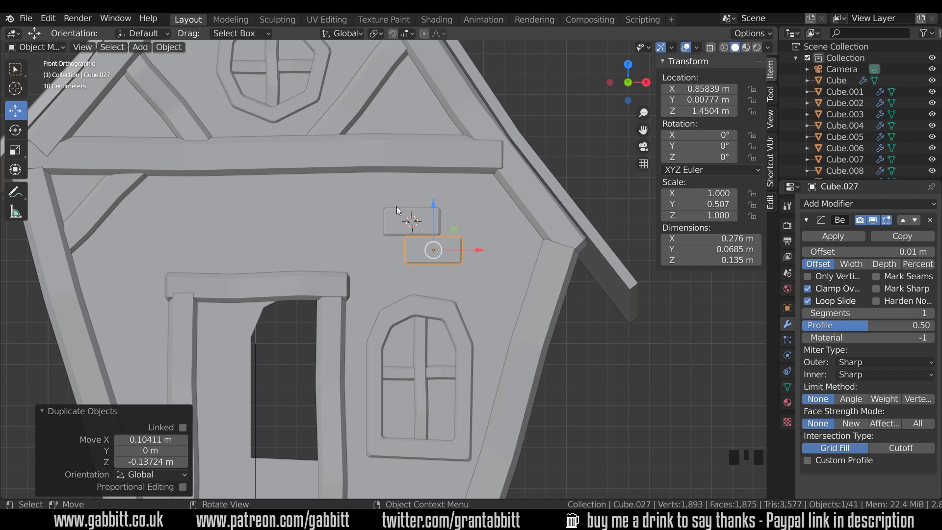
# Duplicate both bricks to the wall above the door's left side, and copy the lower one about -0.114 m in X and -0.133 m in Z
pyautogui.keyDown('shift'); pyautogui.click(396, 222); pyautogui.keyUp('shift')
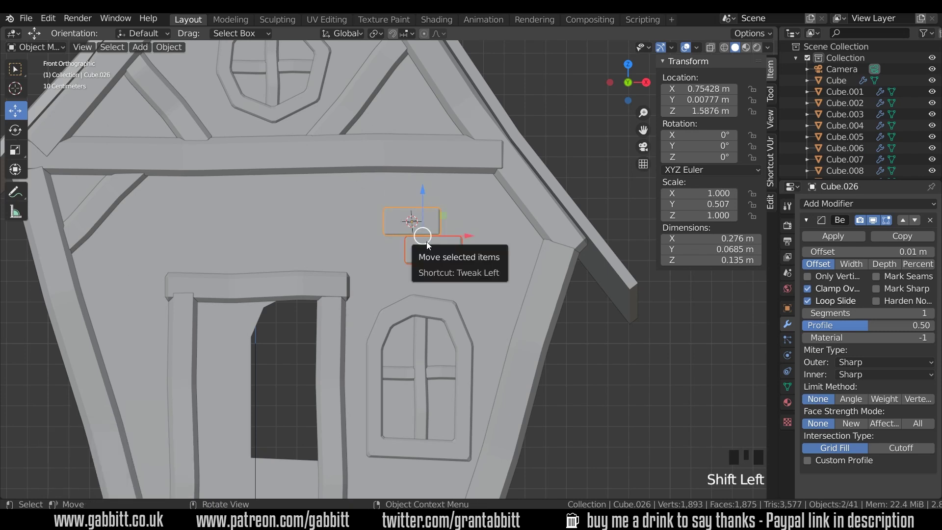
pyautogui.hotkey('shift', 'd')
pyautogui.click(187, 235)
pyautogui.click(185, 234)
pyautogui.hotkey('shift', 'd')
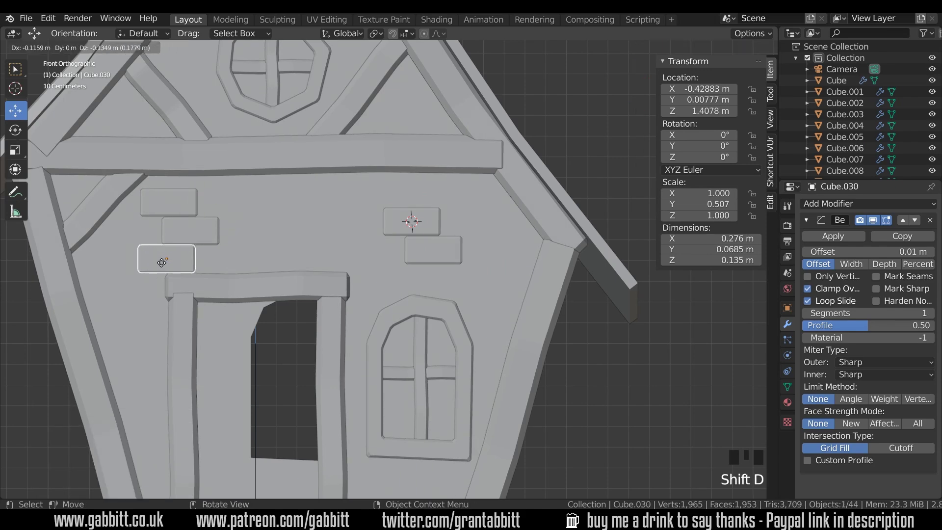
pyautogui.click(162, 262)
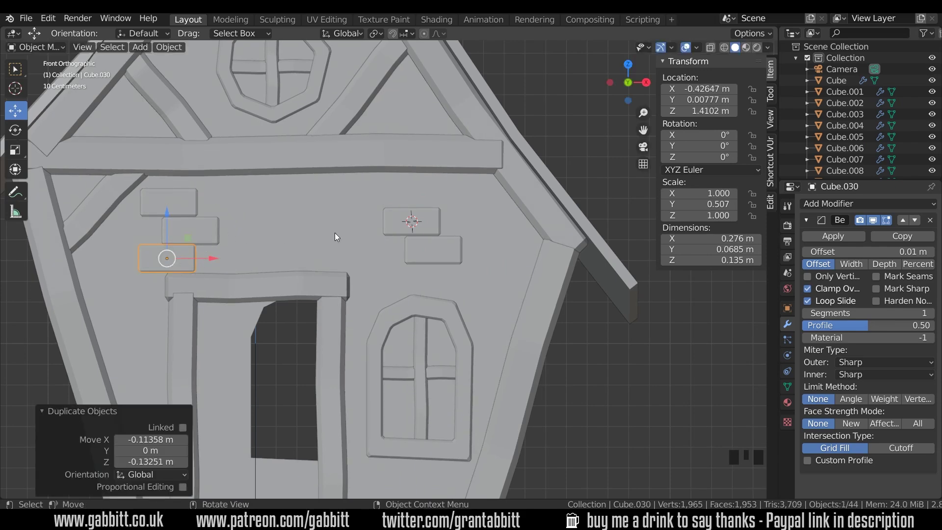
# Duplicate the lower brick above the window with Y locked, about -0.355 m in X and -1.284 m in Z, beside the right doorpost's base
pyautogui.scroll(-5, 335, 232)
pyautogui.moveTo(335, 232); pyautogui.dragTo(411, 261, button='middle')
pyautogui.click(412, 261)
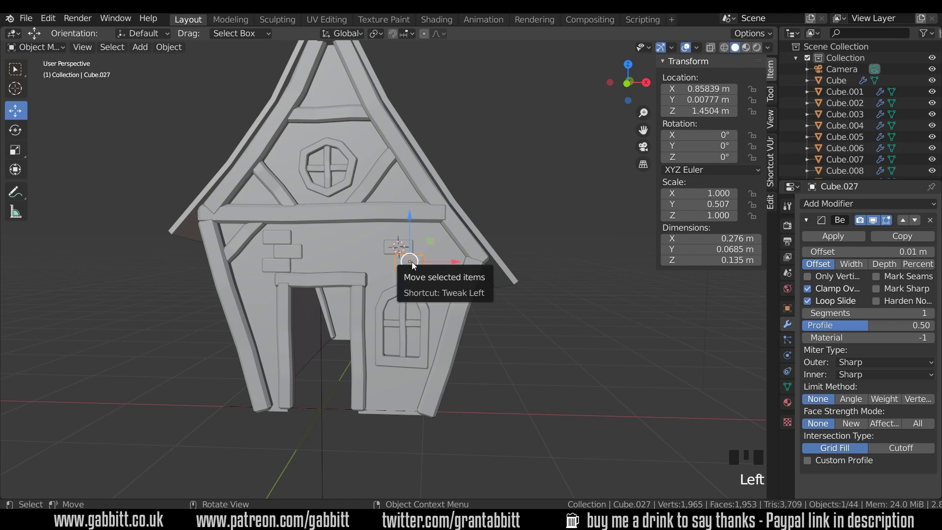
pyautogui.hotkey('shift', 'd')
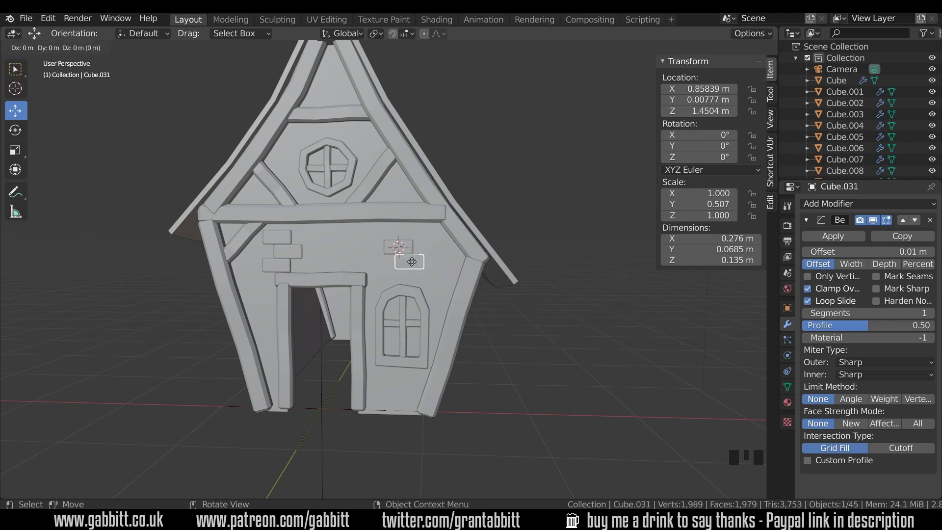
pyautogui.hotkey('shift', 'y')
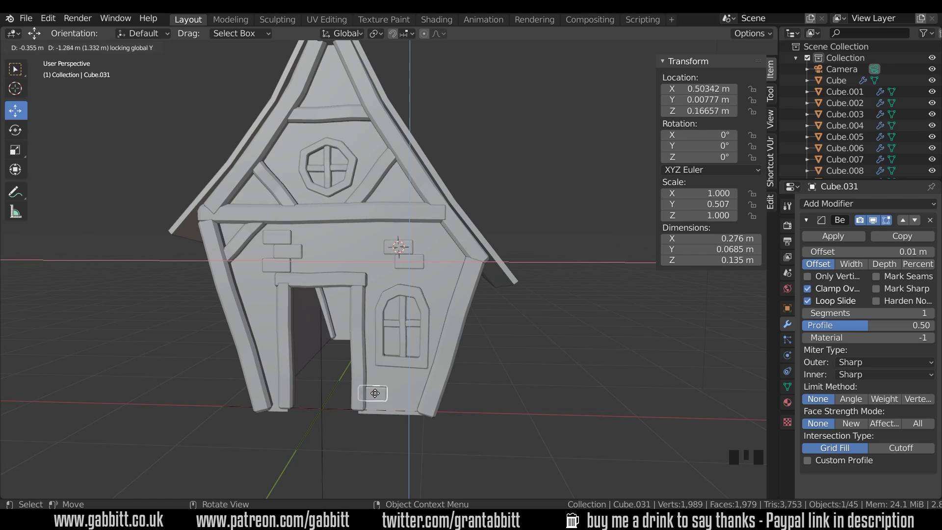
pyautogui.click(374, 393)
pyautogui.moveTo(446, 362); pyautogui.dragTo(388, 370, button='middle')
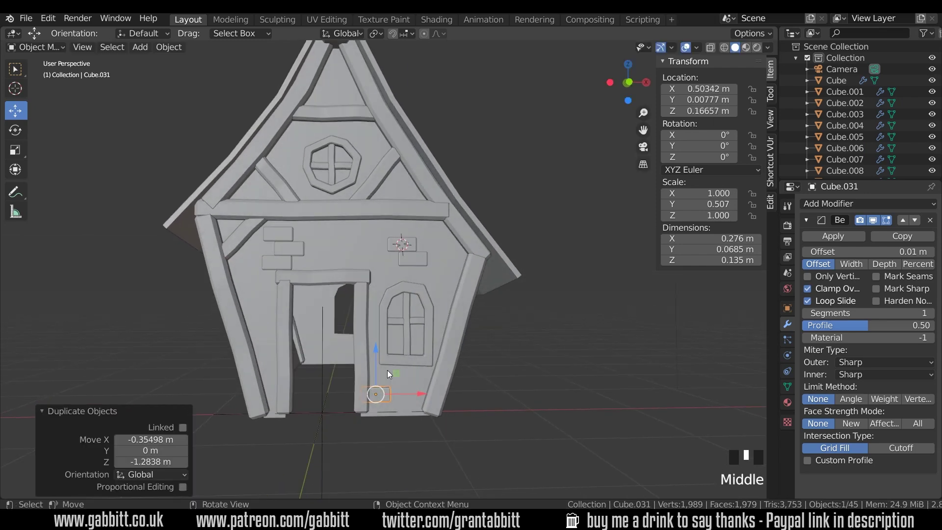
# Duplicate that brick to the left of the door, about -1.006 m in X and 0.699 m in Z
pyautogui.hotkey('shift', 'd')
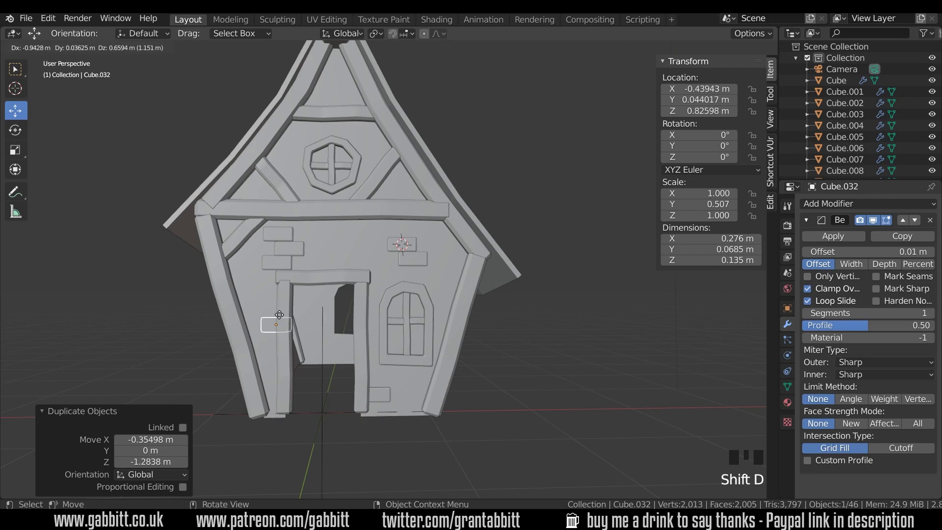
pyautogui.click(272, 313)
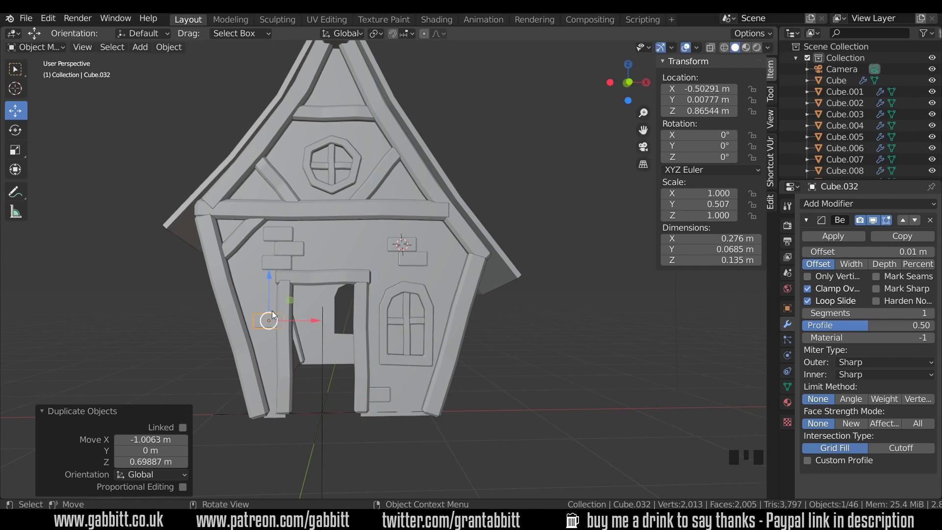
pyautogui.moveTo(308, 334); pyautogui.dragTo(418, 379, button='middle')
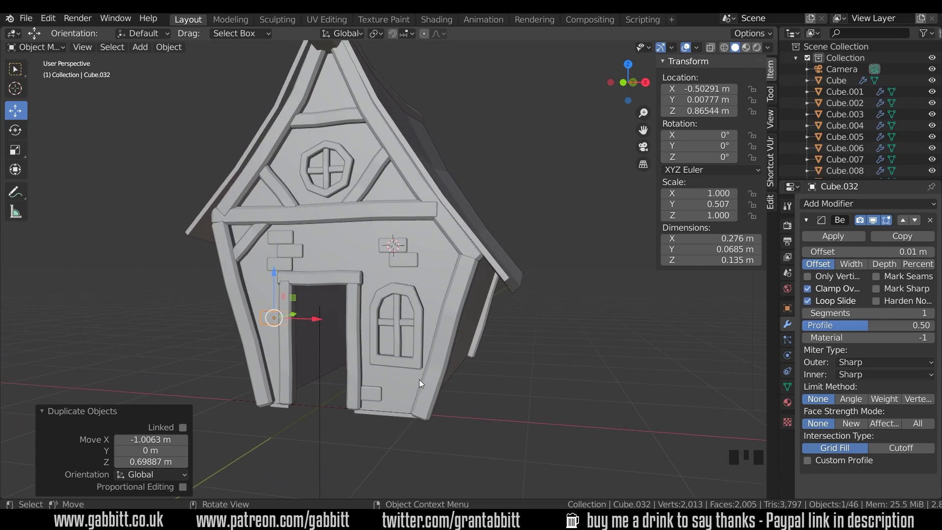
# Duplicate the brick at the right doorpost's base onto the arched window's lower edge and scale the copy about 1.979 along X as a sill
pyautogui.click(396, 365)
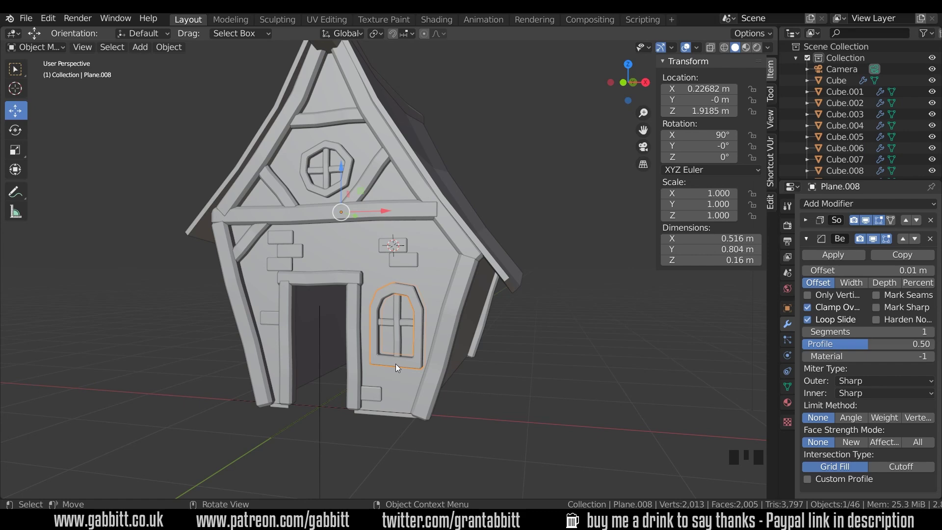
pyautogui.click(380, 390)
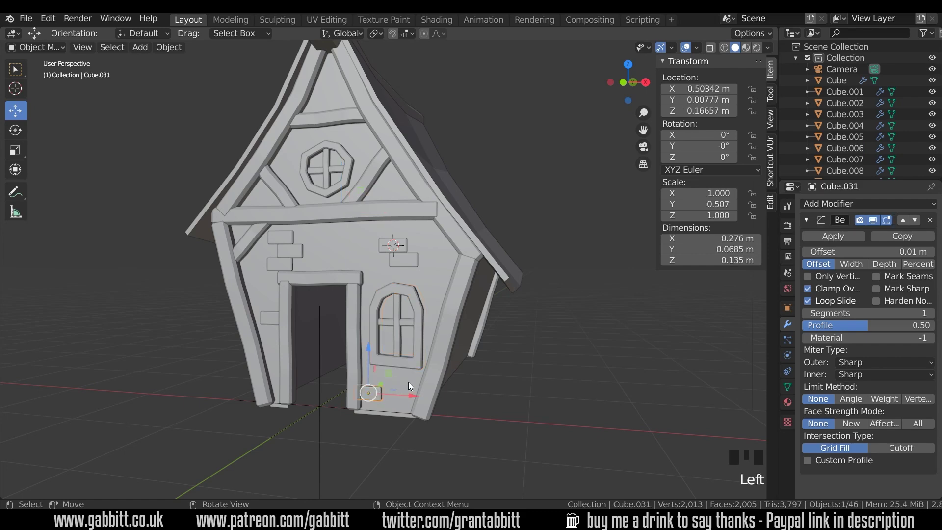
pyautogui.press('KP_1')
pyautogui.hotkey('shift', 'd')
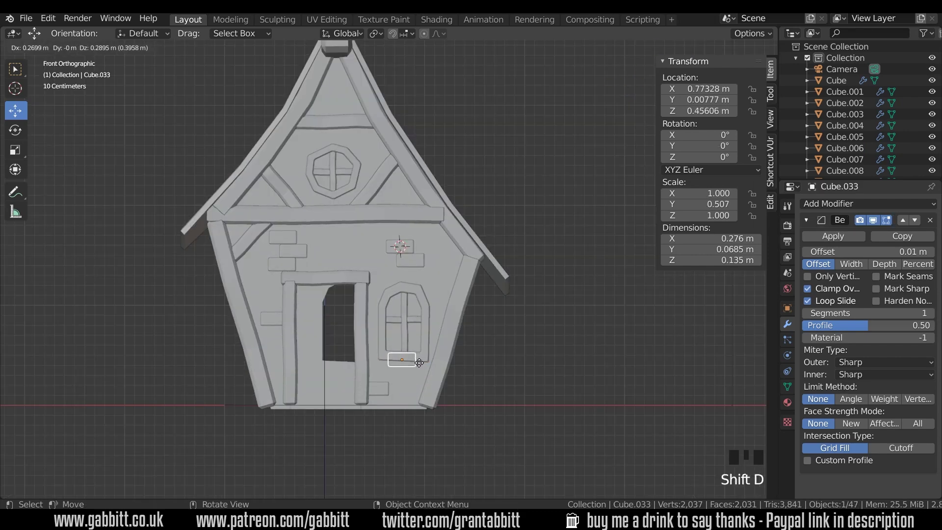
pyautogui.click(448, 359)
pyautogui.press('s')
pyautogui.press('x')
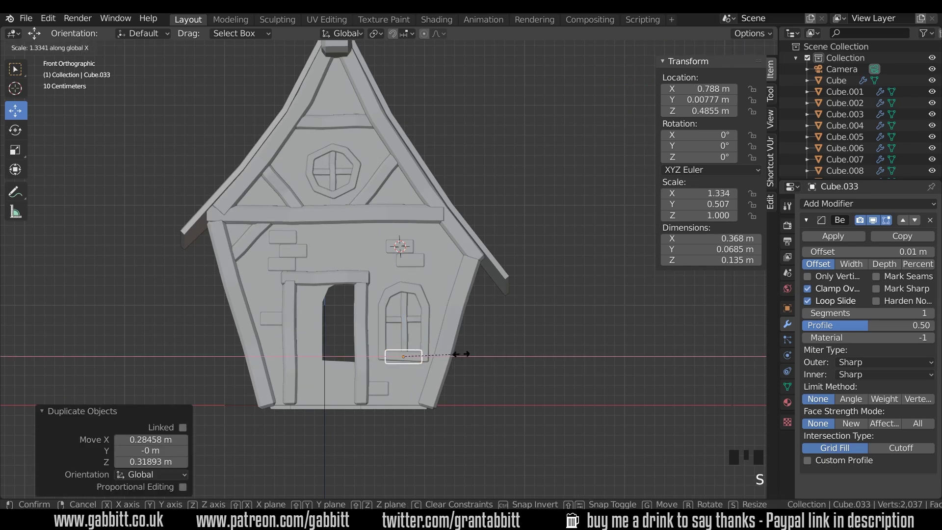
pyautogui.click(452, 361)
# Apply the scale of the window sill block
pyautogui.moveTo(451, 361); pyautogui.dragTo(454, 370, button='middle')
pyautogui.scroll(3, 412, 393)
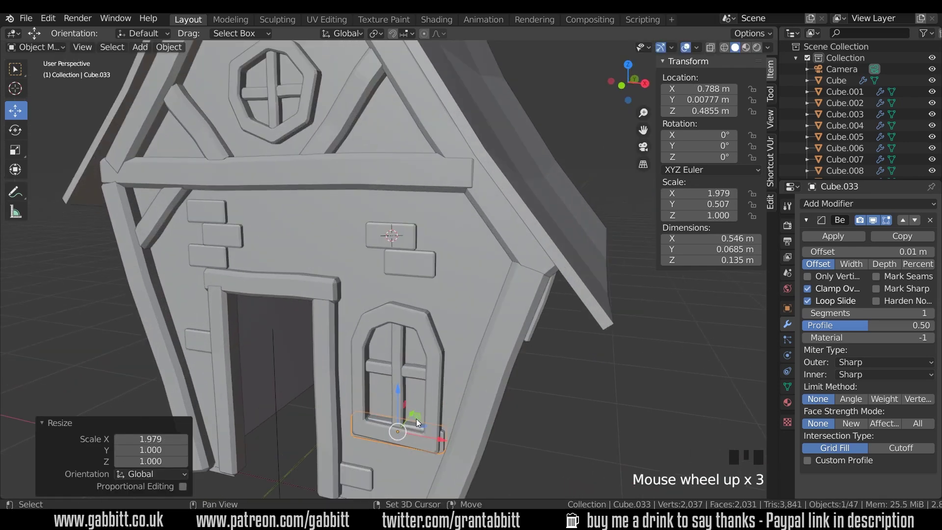
pyautogui.keyDown('shift'); pyautogui.moveTo(416, 419); pyautogui.dragTo(418, 360, button='middle'); pyautogui.keyUp('shift')
pyautogui.scroll(3, 446, 399)
pyautogui.hotkey('ctrl', 'a')
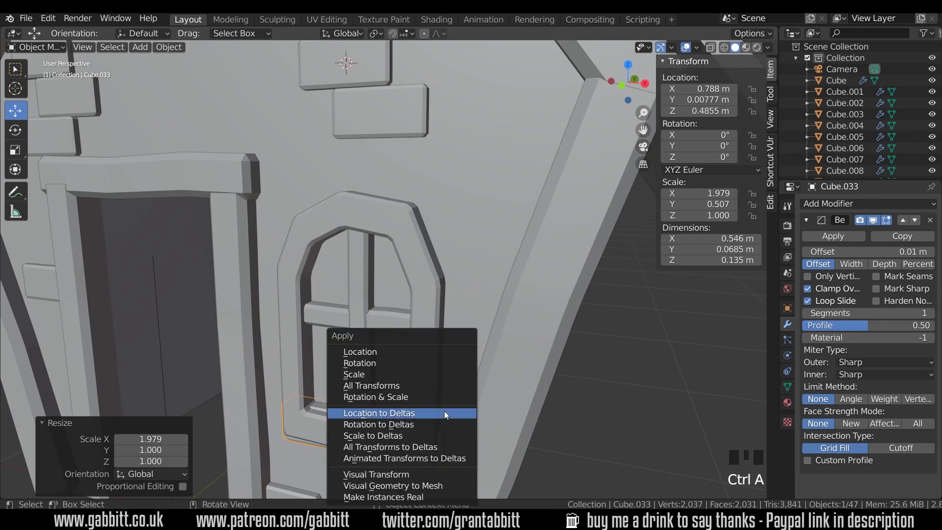
pyautogui.click(391, 375)
# Scale the sill about 2.483 along Y and reposition it to about X 0.781 m and Z 0.491 m
pyautogui.keyDown('shift'); pyautogui.moveTo(443, 434); pyautogui.dragTo(415, 384, button='middle'); pyautogui.keyUp('shift')
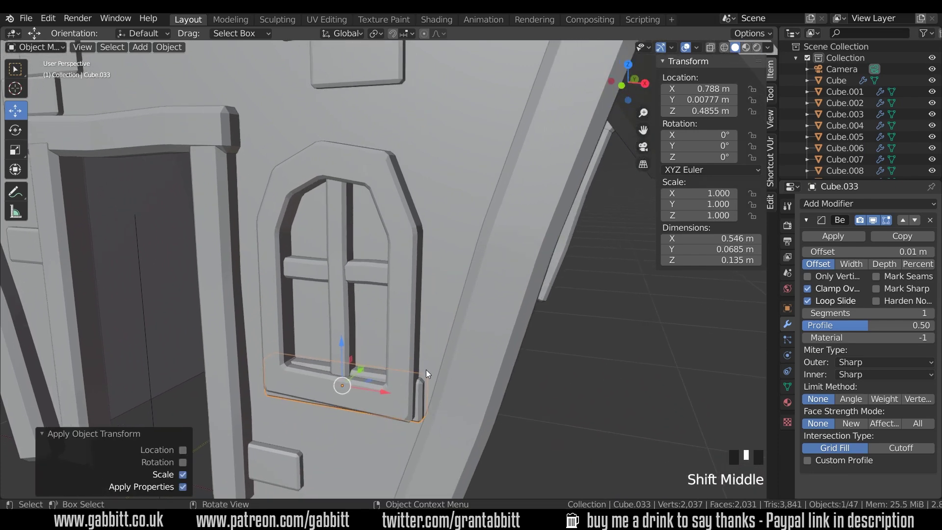
pyautogui.press('s')
pyautogui.press('y')
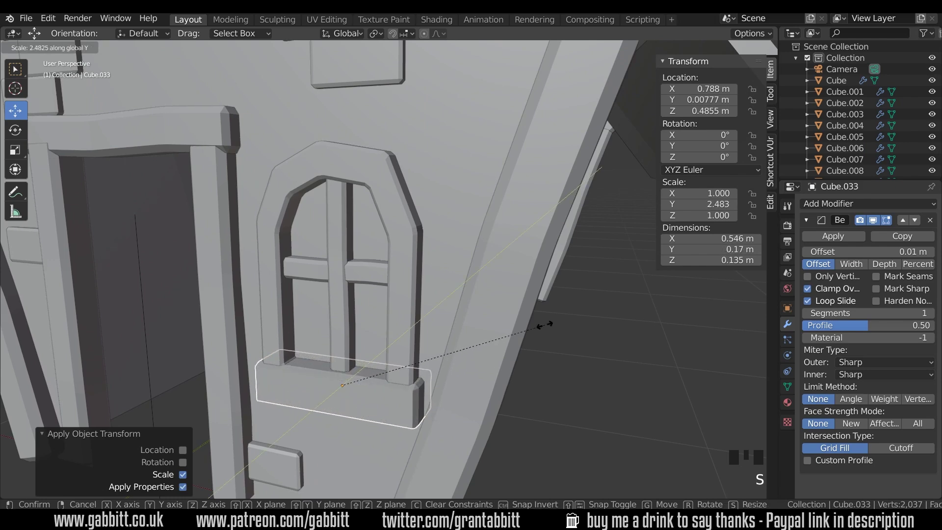
pyautogui.click(545, 324)
pyautogui.moveTo(361, 369); pyautogui.dragTo(357, 371)
pyautogui.moveTo(403, 389); pyautogui.dragTo(406, 388, button='middle')
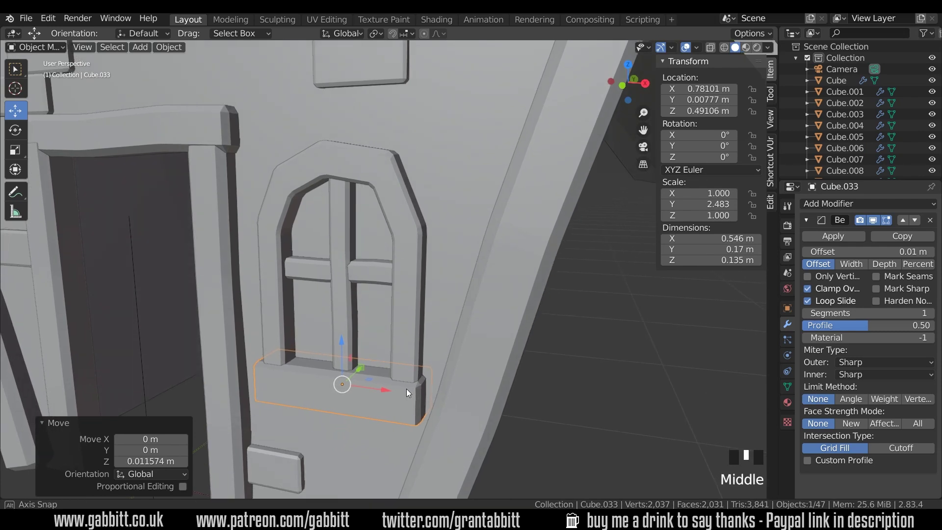
# Widen the sill about 1.072 along X and move it about -0.027 m along Y
pyautogui.click(419, 382)
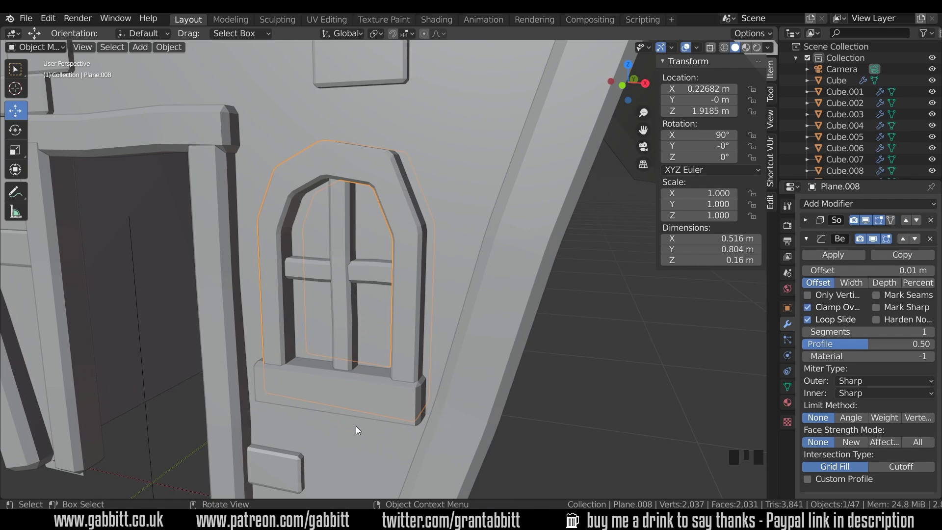
pyautogui.click(424, 351)
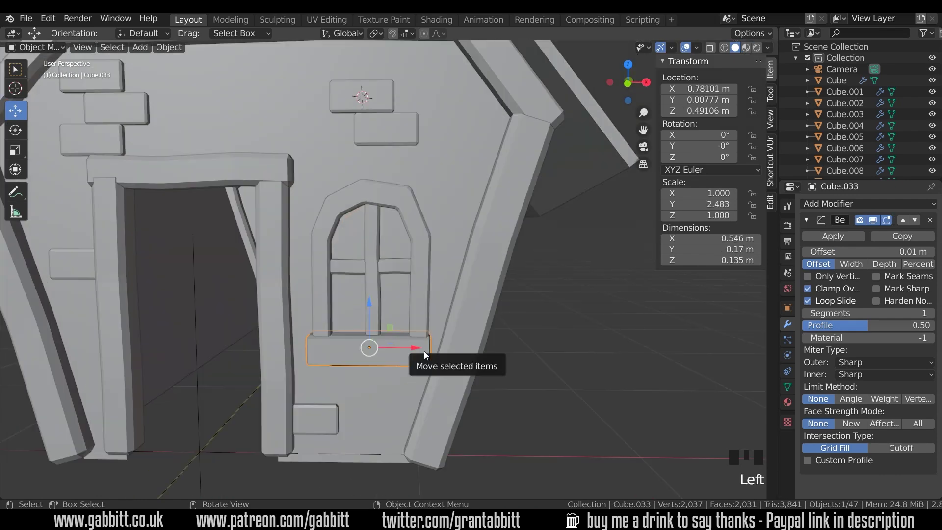
pyautogui.press('s')
pyautogui.press('x')
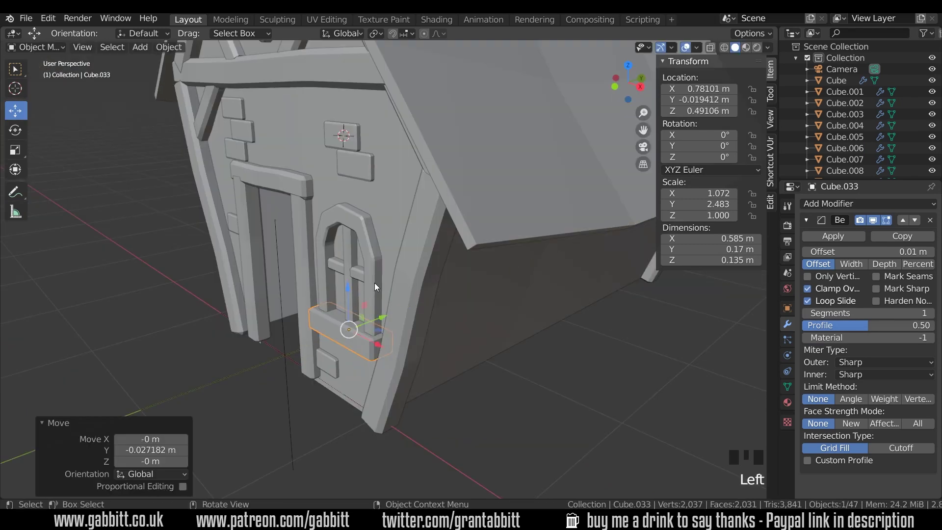
# Move the arched window's frame and both crossbars together about 0.0165 m along Y
pyautogui.keyDown('shift'); pyautogui.click(357, 269); pyautogui.keyUp('shift')
pyautogui.press('g')
pyautogui.press('y')
pyautogui.click(363, 270)
pyautogui.moveTo(362, 269); pyautogui.dragTo(403, 332, button='middle')
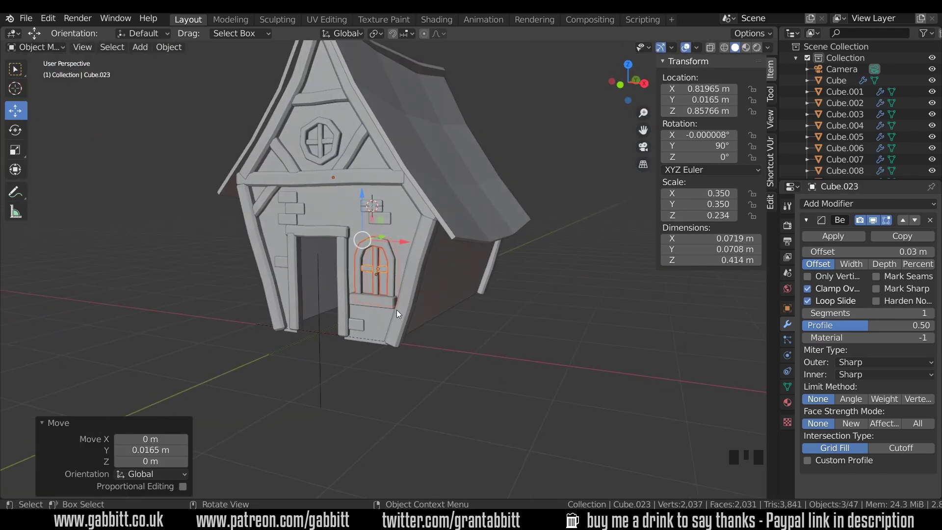
# Duplicate all seven front-wall bricks about 3.58 m along Y onto the house's back wall
pyautogui.click(293, 206)
pyautogui.keyDown('shift'); pyautogui.click(288, 197); pyautogui.keyUp('shift')
pyautogui.keyDown('shift'); pyautogui.click(289, 216); pyautogui.keyUp('shift')
pyautogui.keyDown('shift'); pyautogui.click(377, 208); pyautogui.keyUp('shift')
pyautogui.keyDown('shift'); pyautogui.click(384, 218); pyautogui.keyUp('shift')
pyautogui.keyDown('shift'); pyautogui.click(284, 259); pyautogui.keyUp('shift')
pyautogui.keyDown('shift'); pyautogui.click(356, 323); pyautogui.keyUp('shift')
pyautogui.press('KP_3')
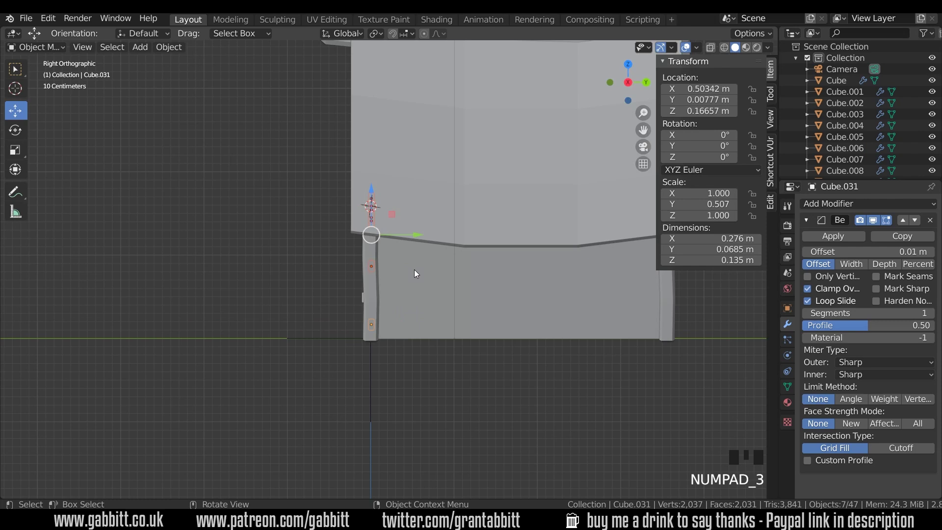
pyautogui.hotkey('shift', 'd')
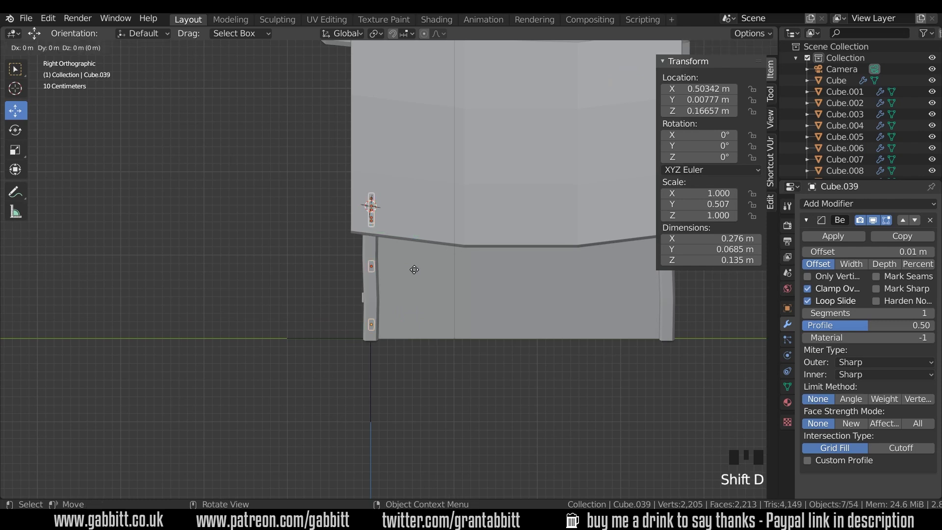
pyautogui.press('y')
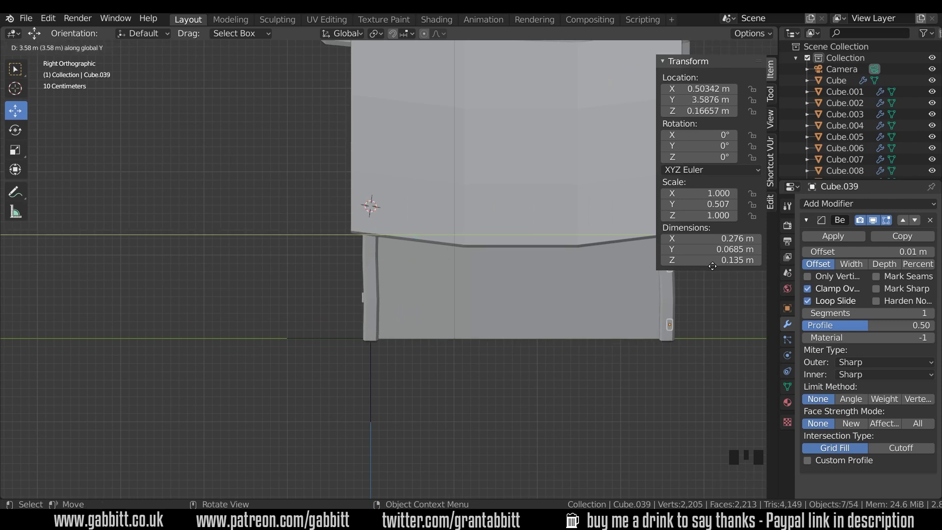
pyautogui.click(676, 317)
pyautogui.moveTo(676, 317); pyautogui.dragTo(533, 322, button='middle')
pyautogui.scroll(-2, 574, 322)
pyautogui.scroll(1, 582, 287)
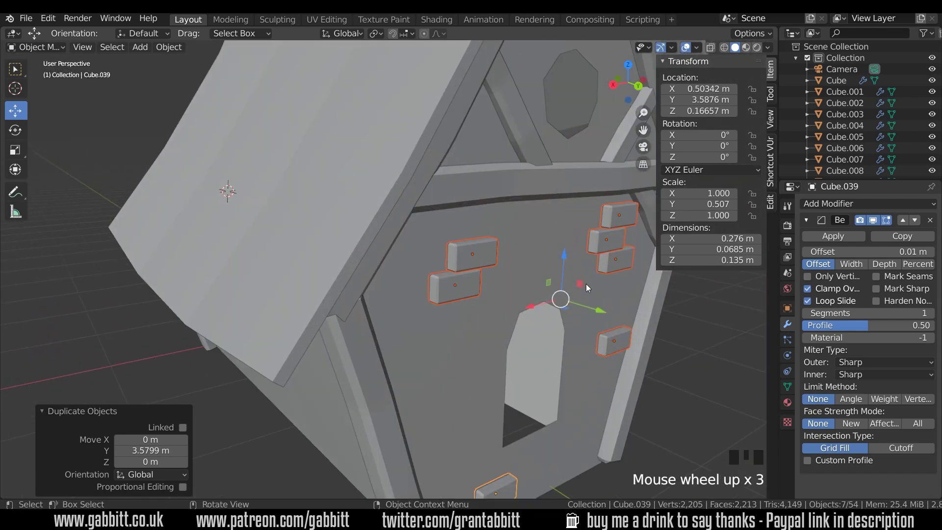
# Move the seven back-wall bricks about -0.029 m along Y
pyautogui.press('g')
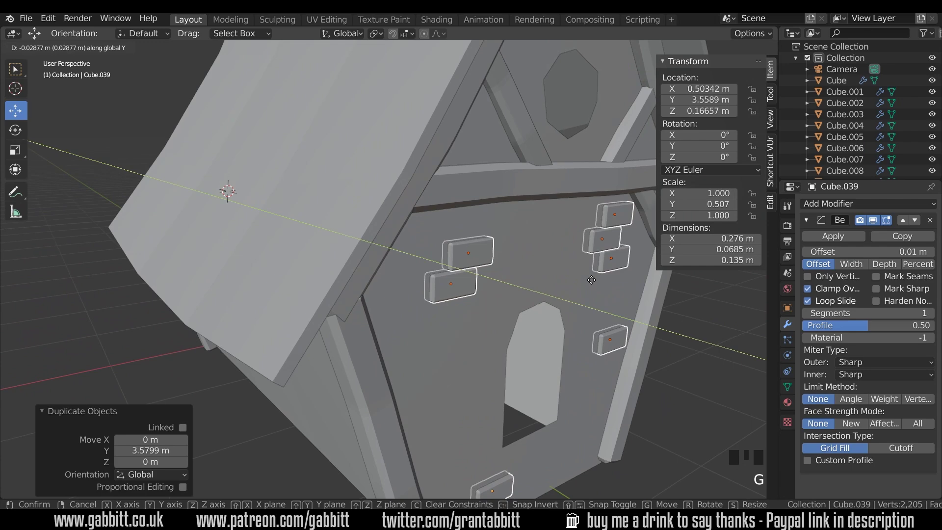
pyautogui.click(591, 280)
pyautogui.keyDown('shift'); pyautogui.moveTo(592, 283); pyautogui.dragTo(443, 204, button='middle'); pyautogui.keyUp('shift')
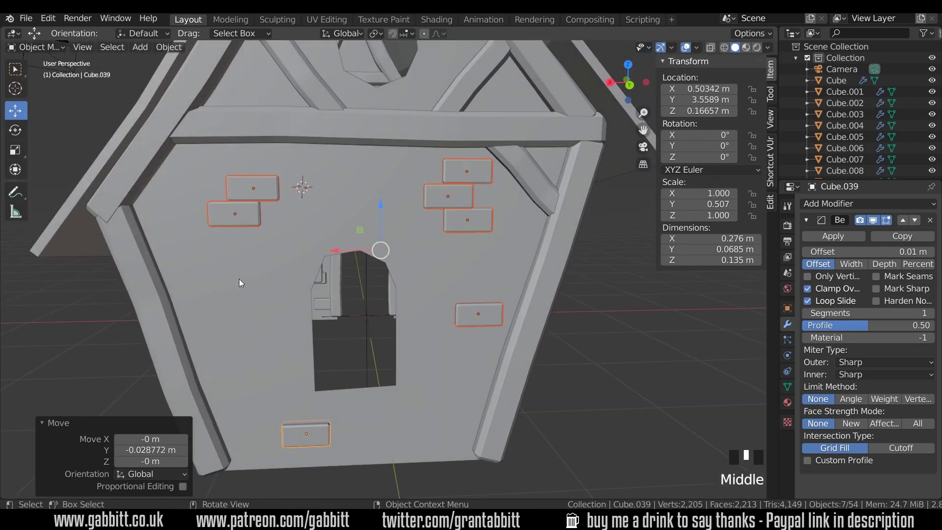
# Duplicate the back wall's stack of three bricks about 1.07 m along X and -0.81 m along Z, beside the window opening
pyautogui.press('KP_1')
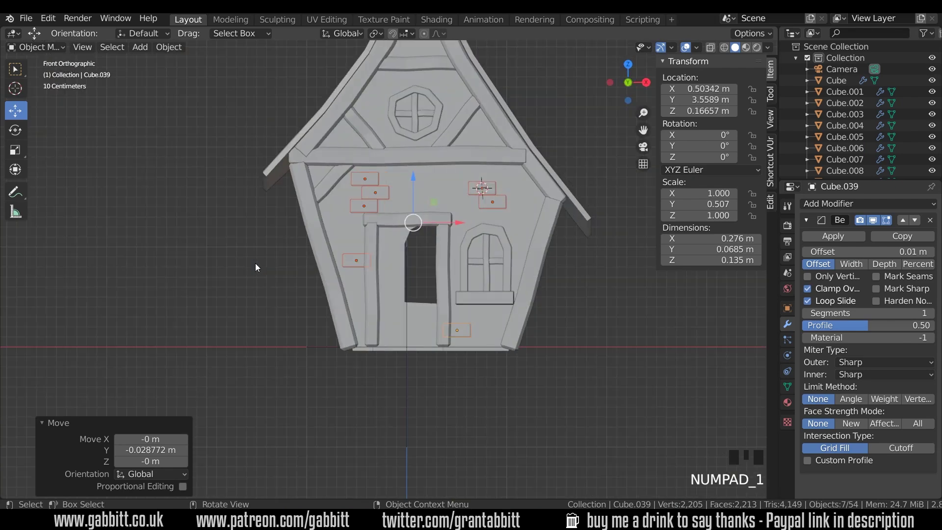
pyautogui.press('ctrl+KP_1')
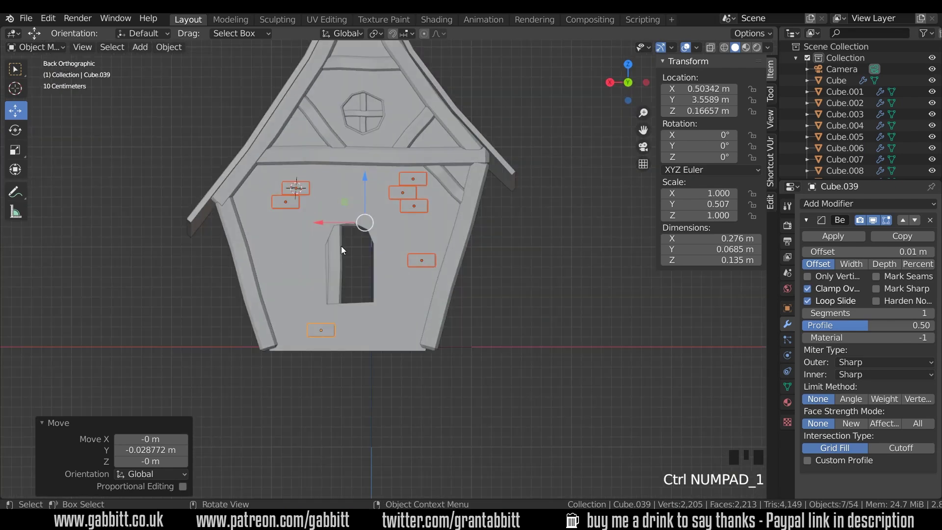
pyautogui.click(413, 198)
pyautogui.keyDown('shift'); pyautogui.click(412, 179); pyautogui.keyUp('shift')
pyautogui.keyDown('shift'); pyautogui.click(417, 204); pyautogui.keyUp('shift')
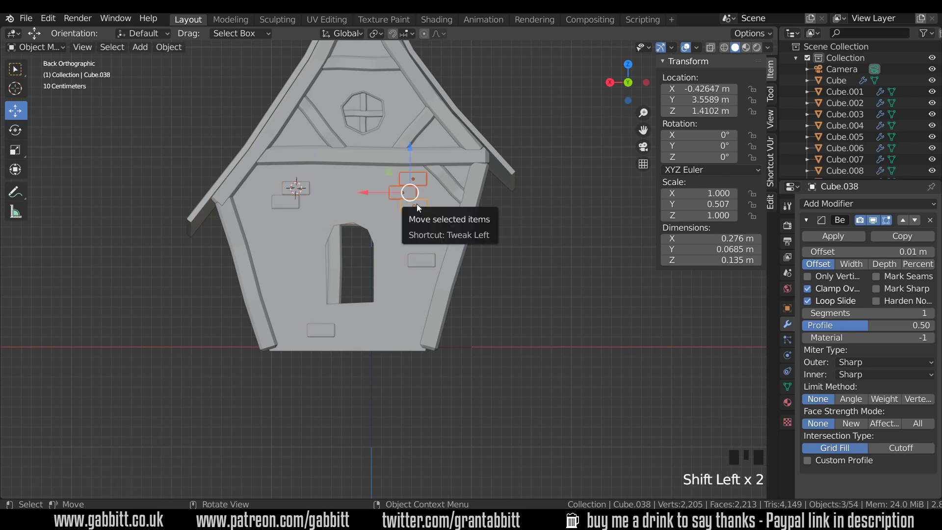
pyautogui.hotkey('shift', 'd')
pyautogui.click(309, 285)
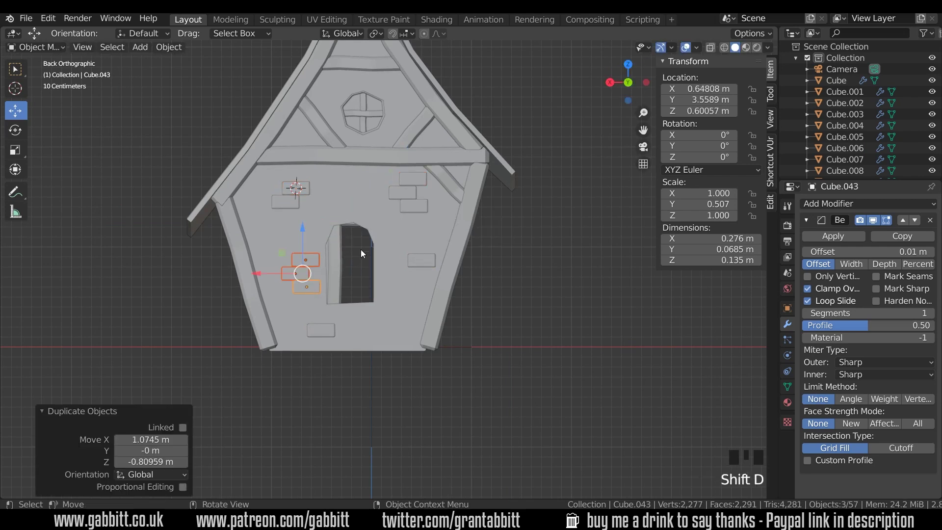
# Duplicate the five upper front-wall bricks about 3.06 m along X and -0.53 m along Z, clear of the house
pyautogui.moveTo(372, 263); pyautogui.dragTo(253, 126, button='middle')
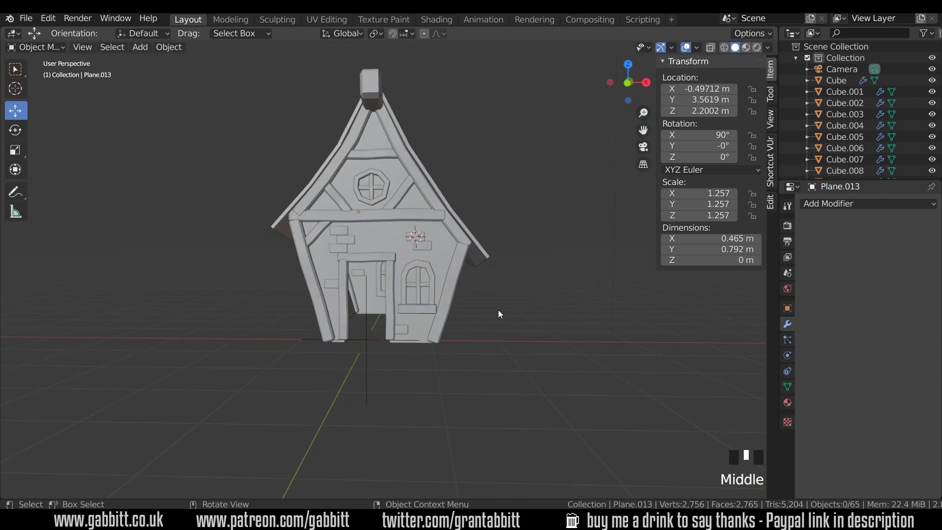
pyautogui.moveTo(475, 300); pyautogui.dragTo(361, 241, button='middle')
pyautogui.click(299, 232)
pyautogui.keyDown('shift'); pyautogui.click(300, 240); pyautogui.keyUp('shift')
pyautogui.keyDown('shift'); pyautogui.click(296, 249); pyautogui.keyUp('shift')
pyautogui.keyDown('shift'); pyautogui.click(368, 238); pyautogui.keyUp('shift')
pyautogui.keyDown('shift'); pyautogui.click(374, 246); pyautogui.keyUp('shift')
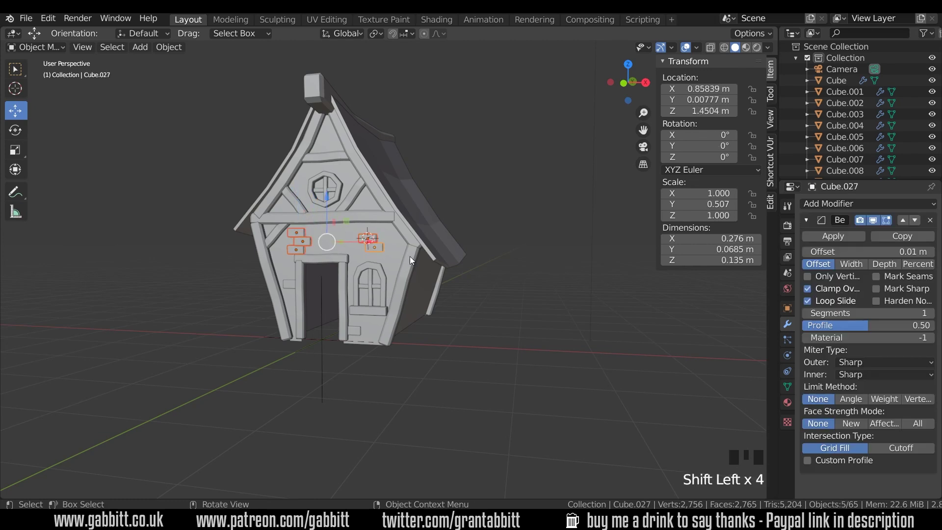
pyautogui.press('KP_1')
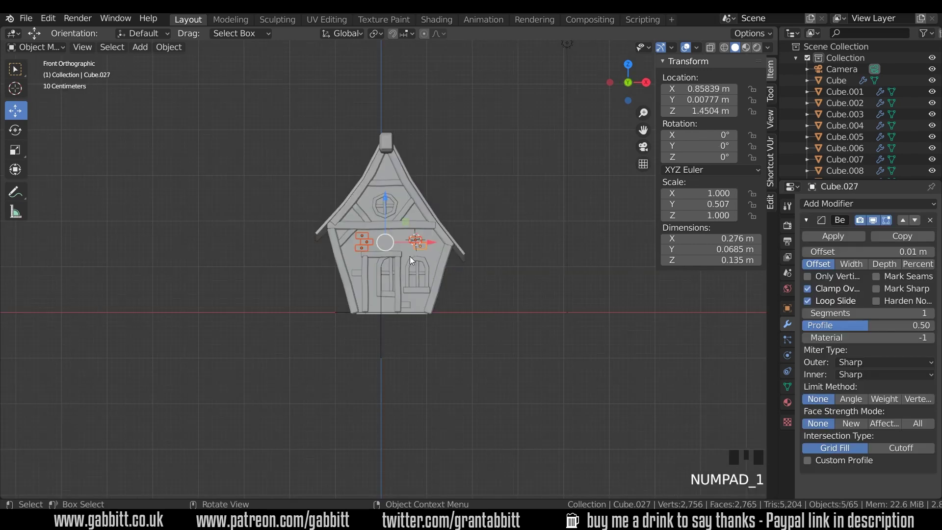
pyautogui.hotkey('shift', 'd')
pyautogui.click(549, 280)
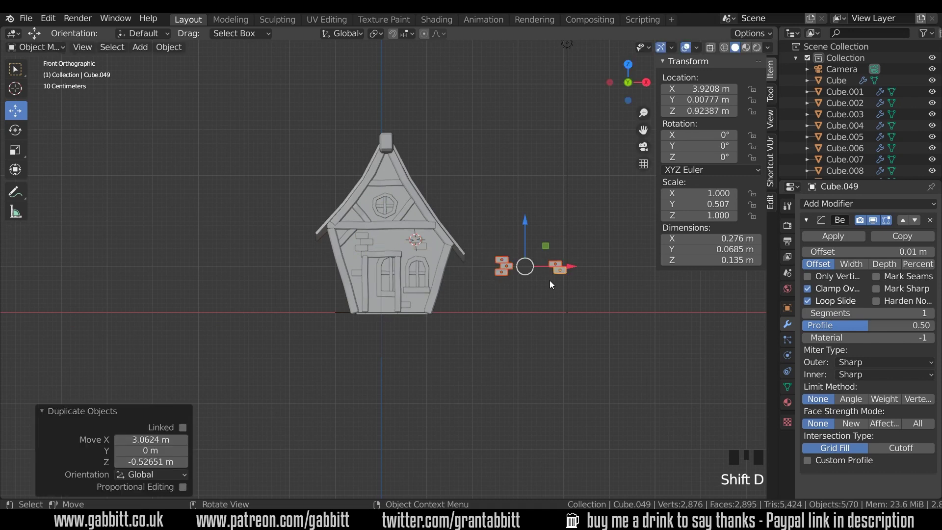
# Rotate the five duplicated bricks 90° about Z and move them about 0.967 m along Y and -0.333 m along Z
pyautogui.press('r')
pyautogui.press('z')
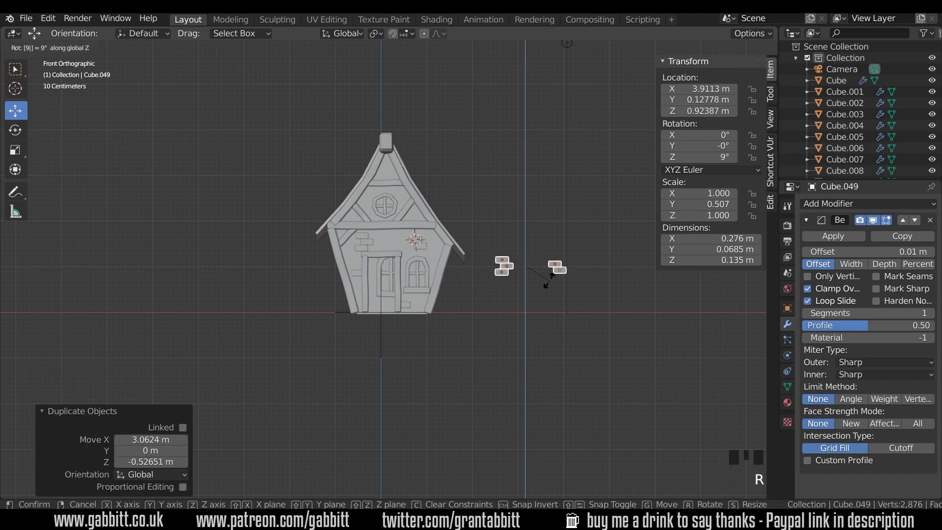
pyautogui.press('9')
pyautogui.press('0')
pyautogui.press('Return')
pyautogui.press('KP_3')
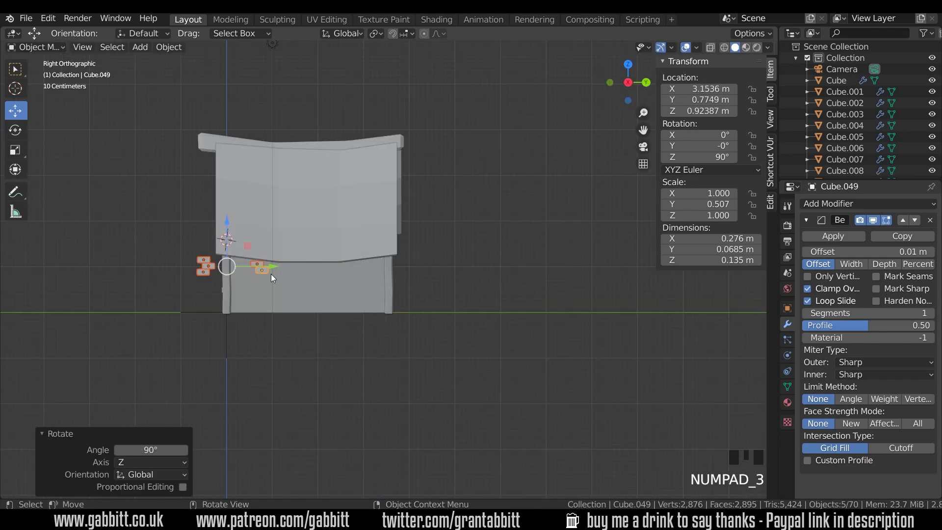
pyautogui.press('g')
pyautogui.click(305, 294)
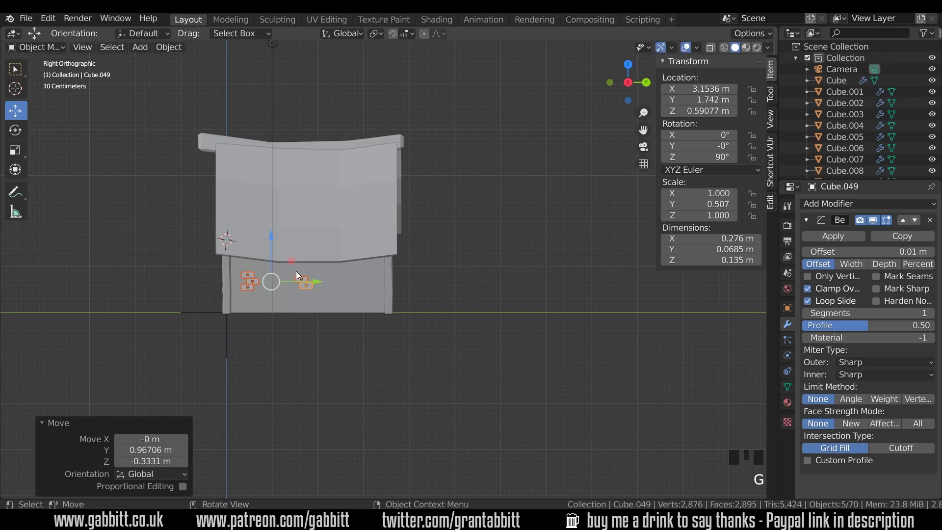
# Duplicate one brick to a low spot near the side wall's front and the three-brick stack to the wall's far end
pyautogui.scroll(4, 296, 272)
pyautogui.click(228, 303)
pyautogui.hotkey('shift', 'd')
pyautogui.click(172, 338)
pyautogui.moveTo(87, 271); pyautogui.dragTo(103, 306)
pyautogui.hotkey('shift', 'd')
pyautogui.click(363, 281)
# Duplicate the lowest brick of the far-end stack about -0.477 m along Y and -0.425 m along Z
pyautogui.click(348, 296)
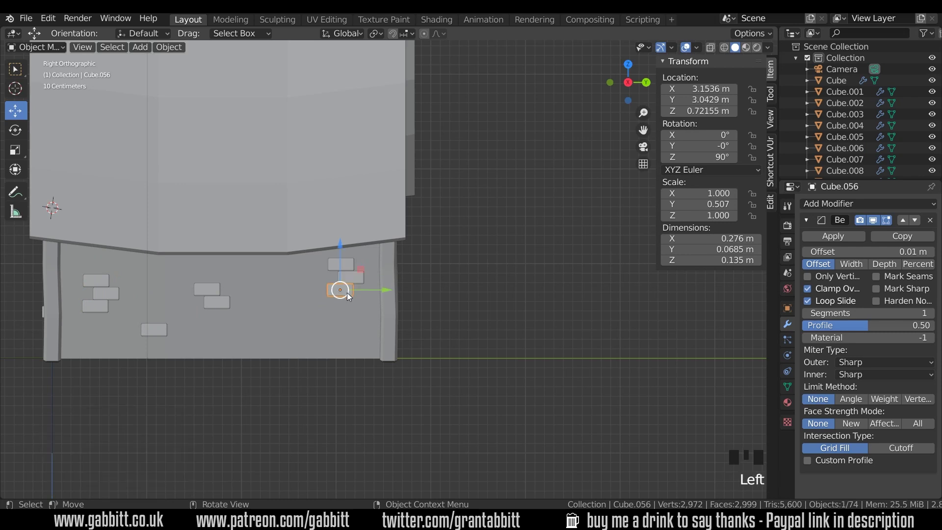
pyautogui.hotkey('shift', 'd')
pyautogui.click(301, 336)
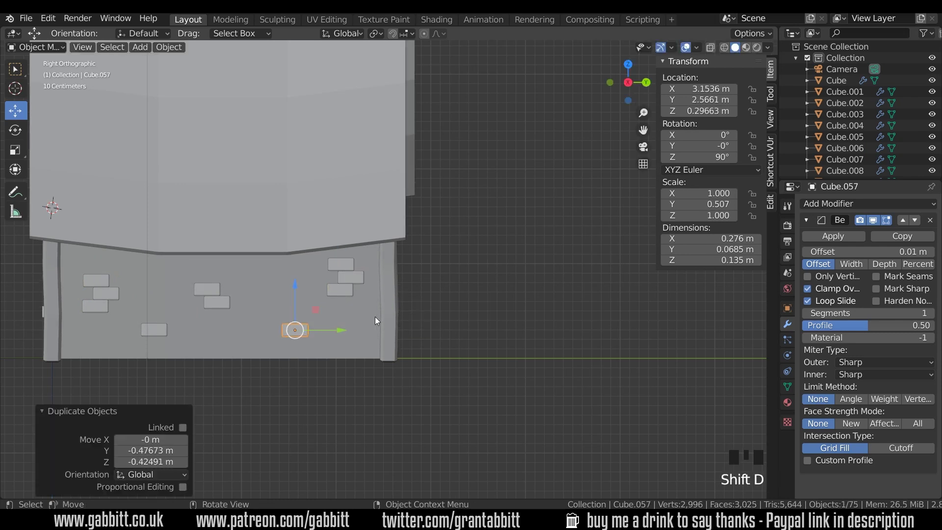
# In wireframe display, move all ten side bricks together about -1.886 m along X and 0.13 m along Z onto the side wall
pyautogui.keyDown('shift'); pyautogui.click(351, 276); pyautogui.keyUp('shift')
pyautogui.keyDown('shift'); pyautogui.click(352, 276); pyautogui.keyUp('shift')
pyautogui.keyDown('shift'); pyautogui.click(217, 302); pyautogui.keyUp('shift')
pyautogui.keyDown('shift'); pyautogui.click(207, 289); pyautogui.keyUp('shift')
pyautogui.keyDown('shift'); pyautogui.click(154, 330); pyautogui.keyUp('shift')
pyautogui.keyDown('shift'); pyautogui.click(95, 306); pyautogui.keyUp('shift')
pyautogui.keyDown('shift'); pyautogui.click(106, 293); pyautogui.keyUp('shift')
pyautogui.keyDown('shift'); pyautogui.click(95, 280); pyautogui.keyUp('shift')
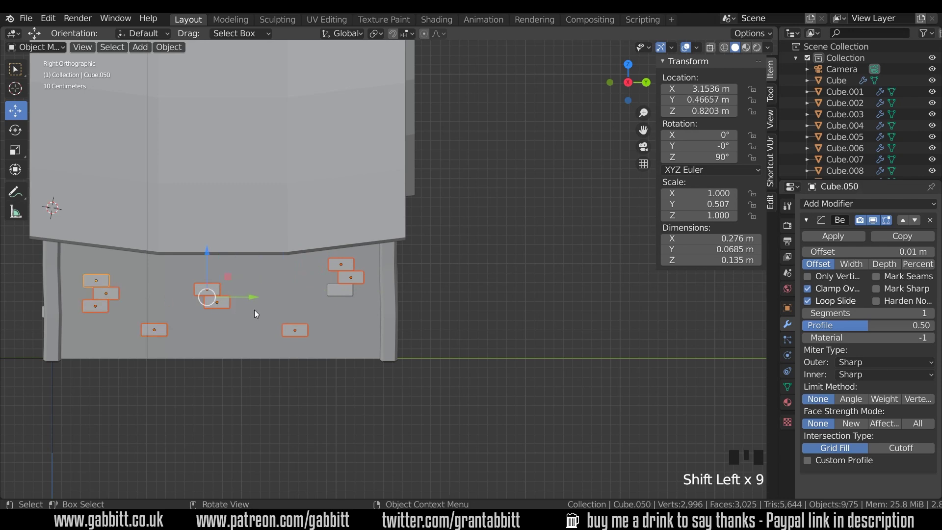
pyautogui.press('KP_1')
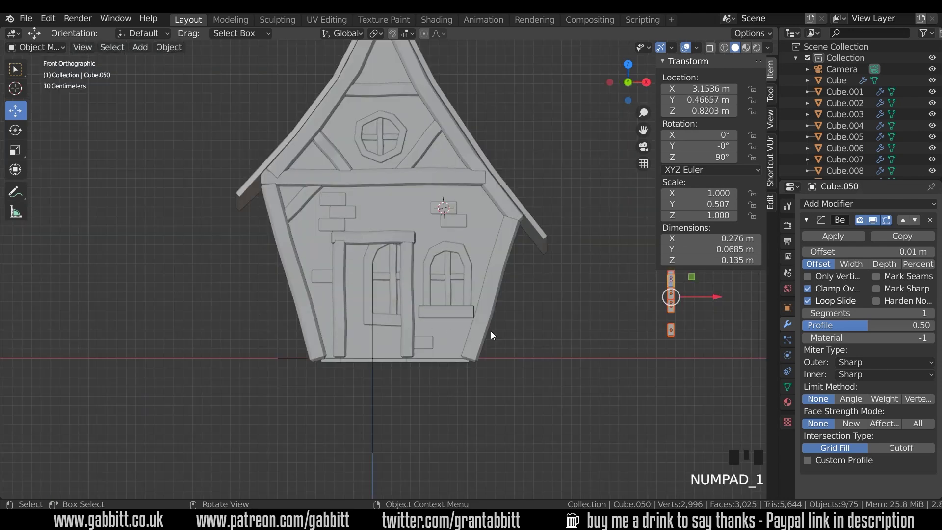
pyautogui.click(723, 48)
pyautogui.press('g')
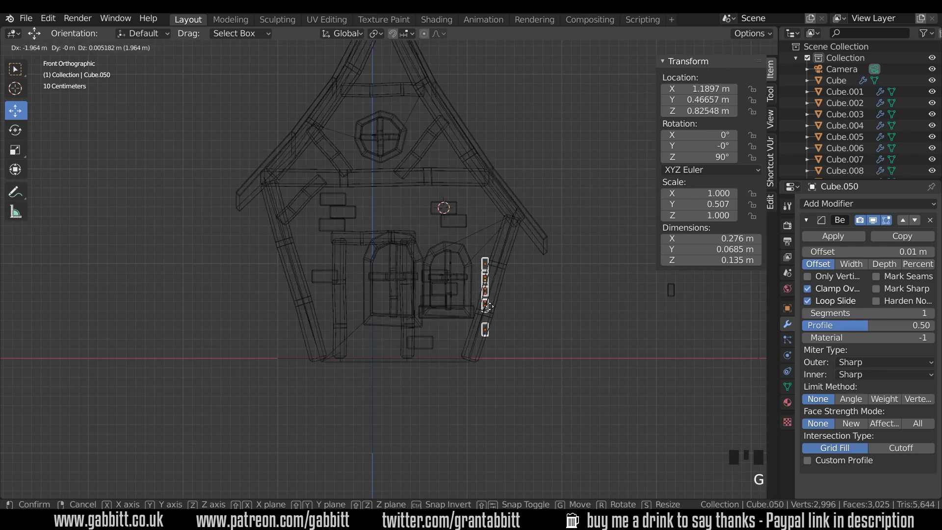
pyautogui.rightClick(494, 309)
pyautogui.keyDown('shift'); pyautogui.moveTo(662, 280); pyautogui.dragTo(602, 305, button='middle'); pyautogui.keyUp('shift')
pyautogui.moveTo(602, 305); pyautogui.dragTo(632, 351)
pyautogui.press('g')
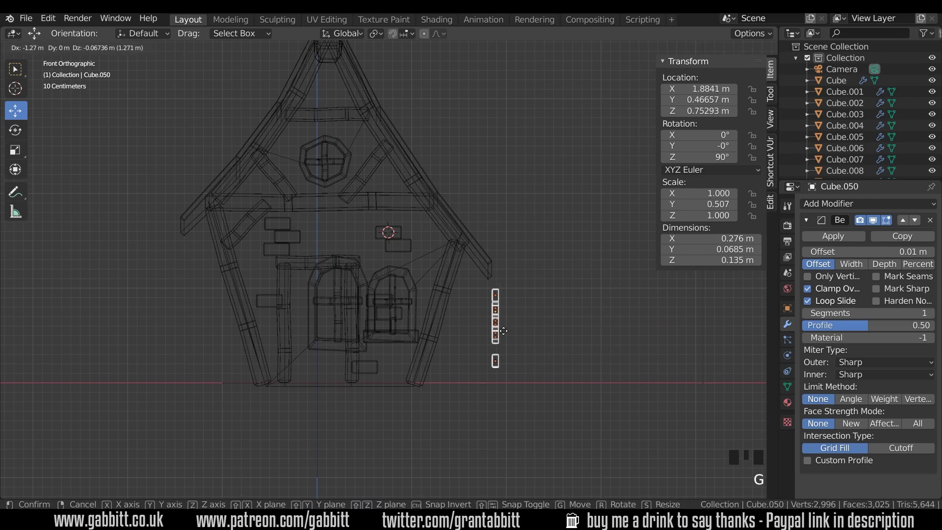
pyautogui.click(489, 280)
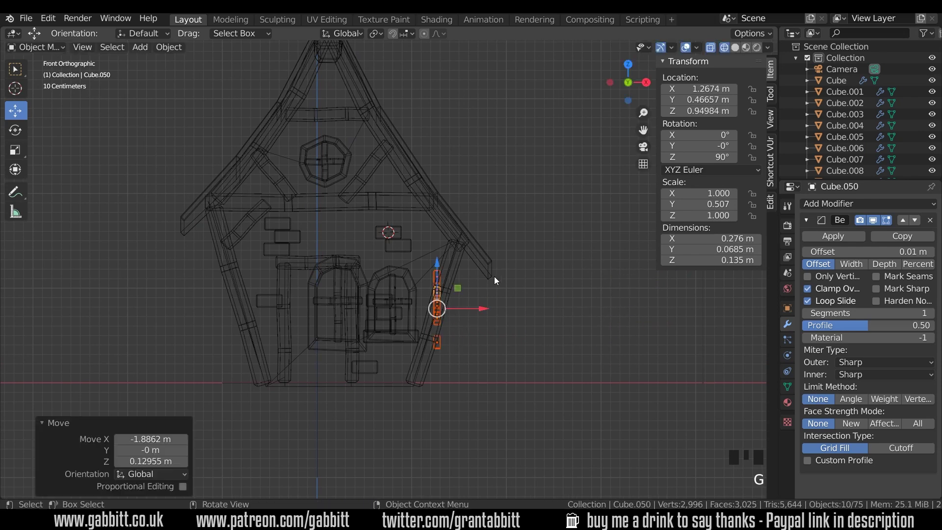
# Rotate the ten side bricks 16.7° in the front view to match the wall's slant, and restore solid shading
pyautogui.press('r')
pyautogui.click(506, 294)
pyautogui.moveTo(566, 335); pyautogui.dragTo(673, 54, button='middle')
pyautogui.click(735, 48)
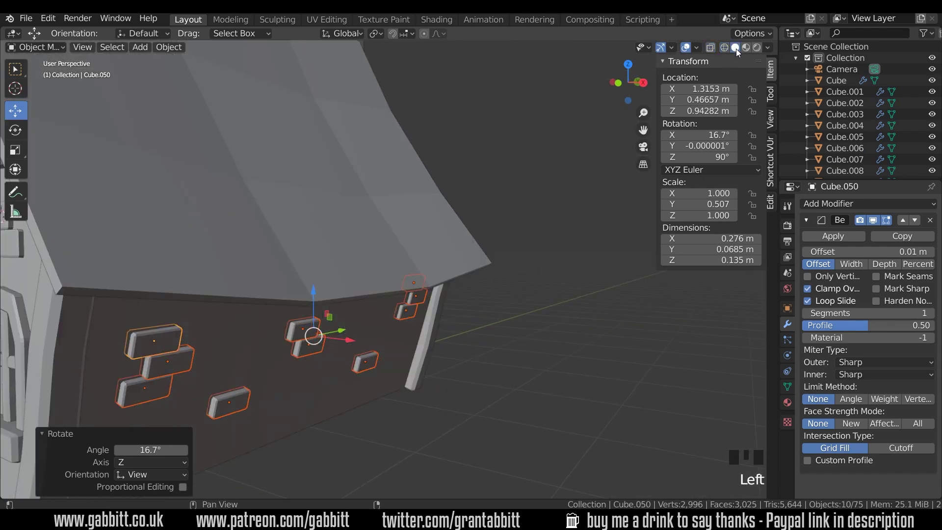
# Move the ten selected side bricks into a new collection named BRICKS SIDE WALL
pyautogui.moveTo(540, 290)
pyautogui.keyDown('shift'); pyautogui.mouseDown(button='middle')
pyautogui.moveTo(490, 324)
pyautogui.moveTo(527, 318)
pyautogui.moveTo(553, 292)
pyautogui.mouseUp(button='middle'); pyautogui.keyUp('shift')
pyautogui.press('m')
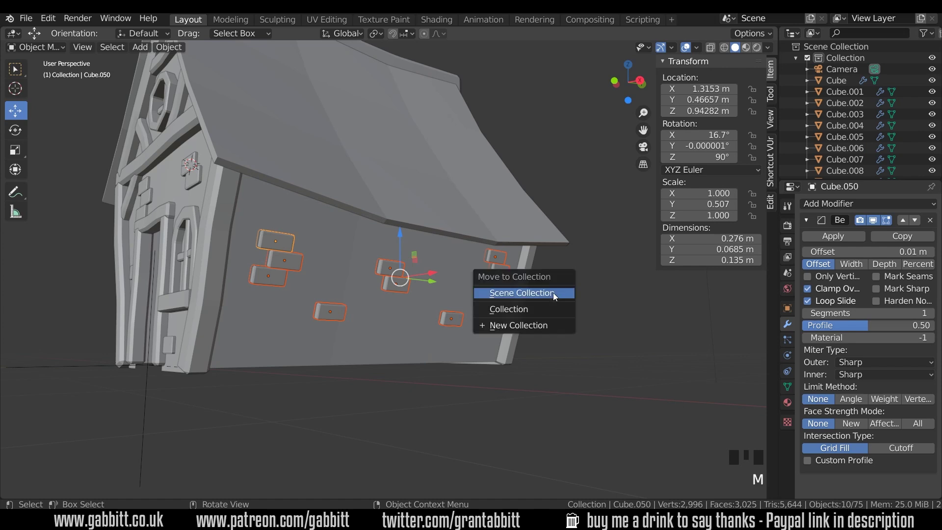
pyautogui.click(543, 325)
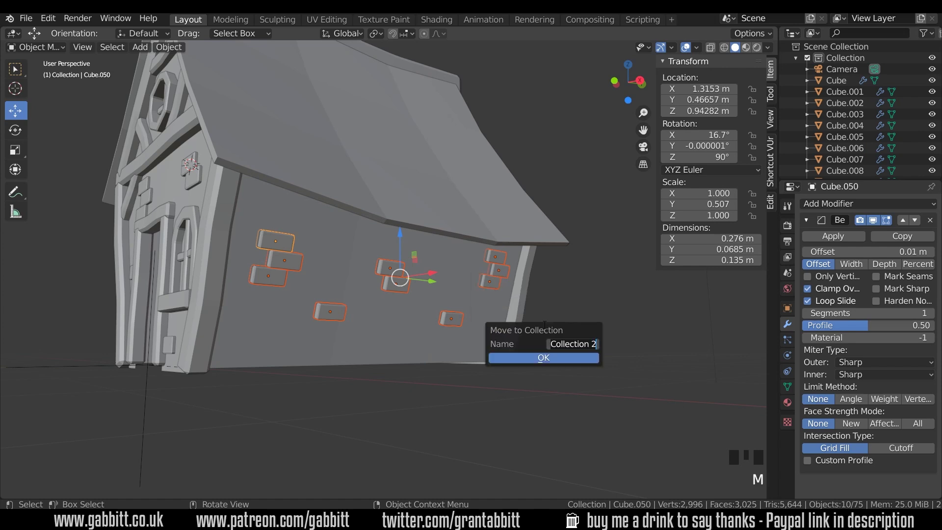
pyautogui.write('B')
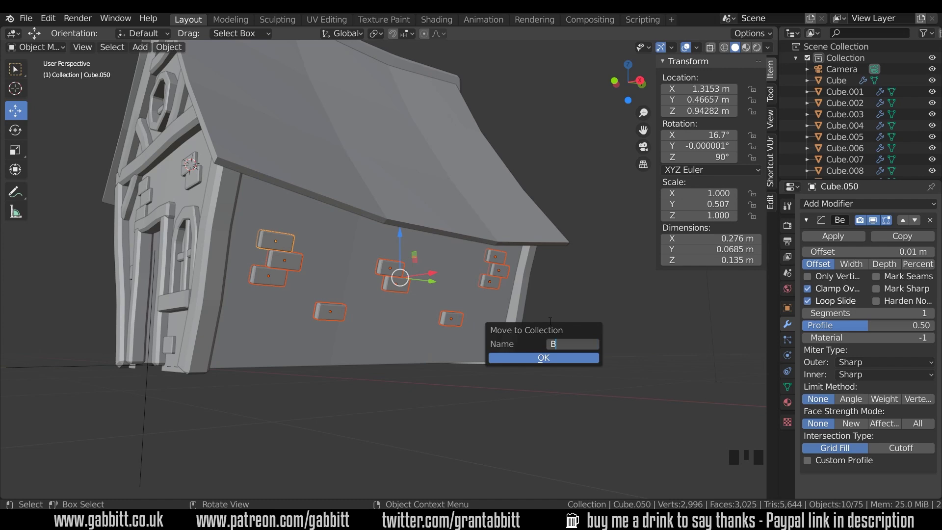
pyautogui.write('RICKS SIDE WALL')
pyautogui.press('Return')
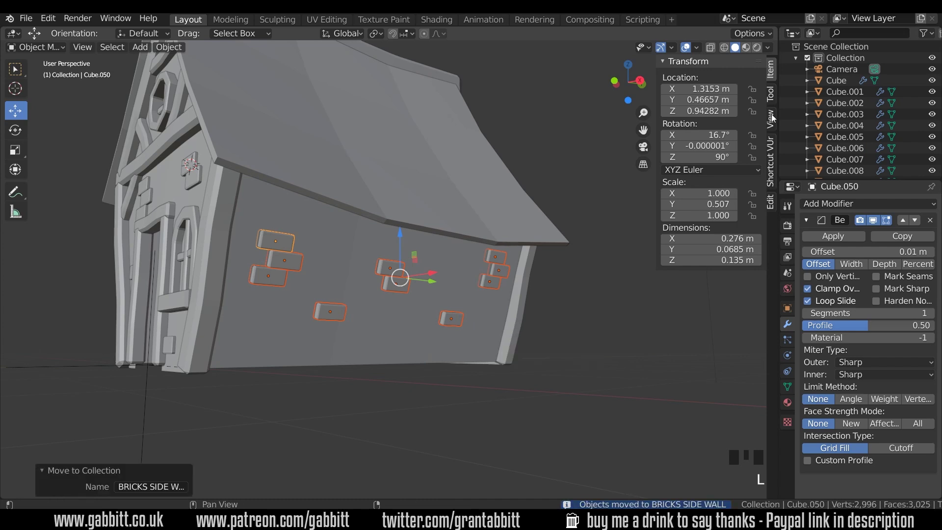
# Select all objects in the BRICKS SIDE WALL collection and duplicate them about -2.114 m along X and 0.044 m along Z
pyautogui.click(795, 58)
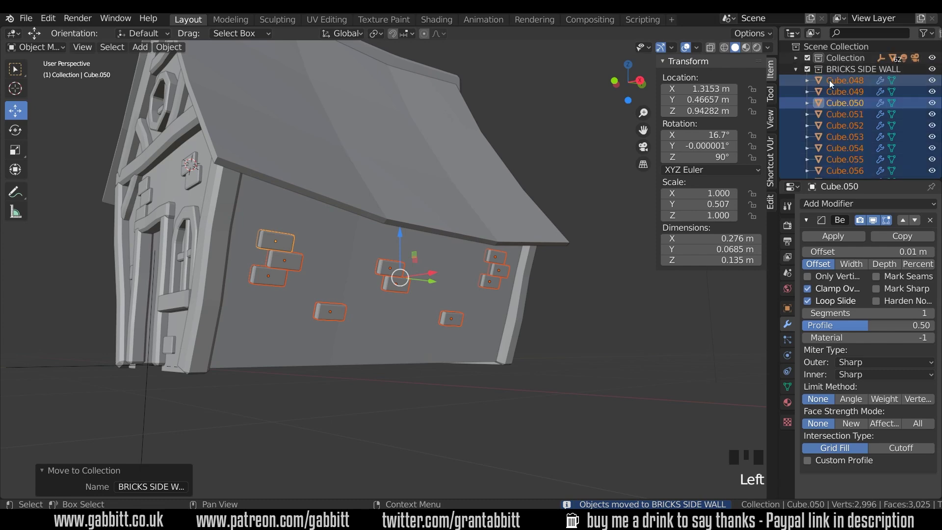
pyautogui.click(853, 69)
pyautogui.rightClick(853, 69)
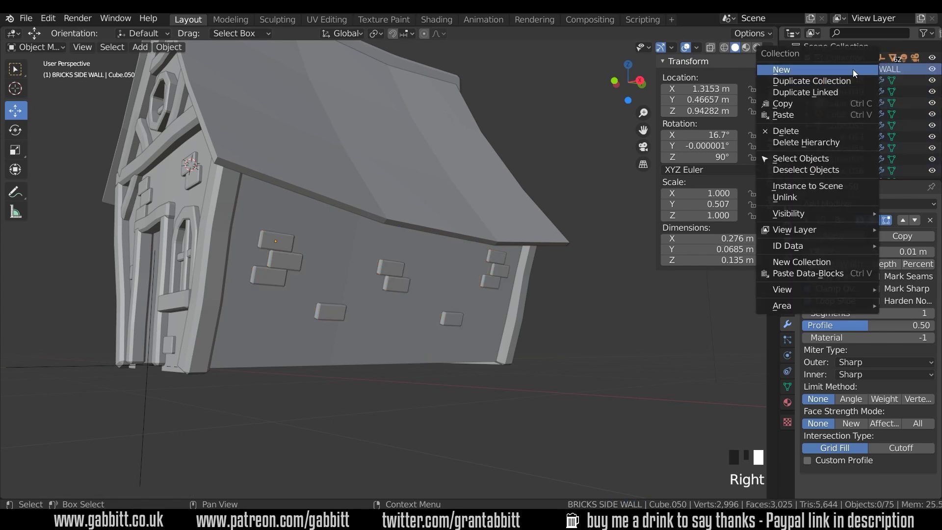
pyautogui.click(819, 158)
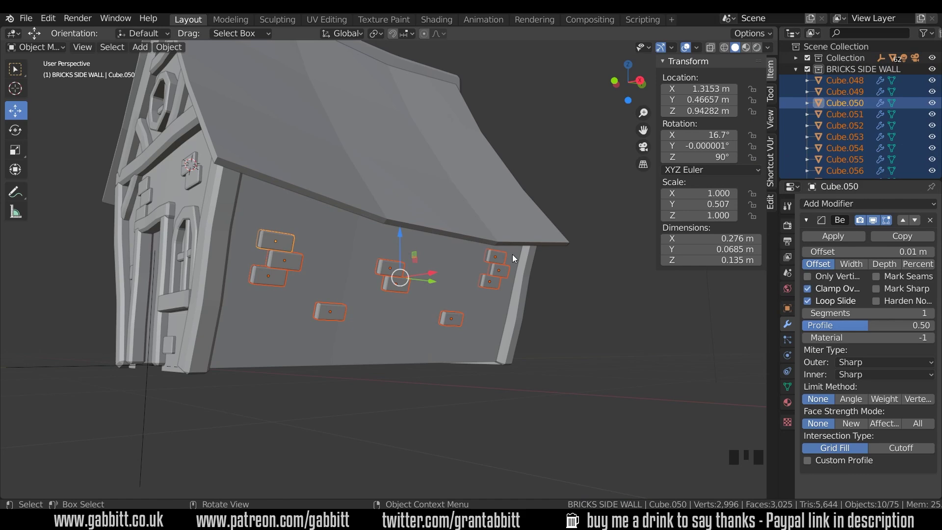
pyautogui.press('KP_1')
pyautogui.hotkey('shift', 'd')
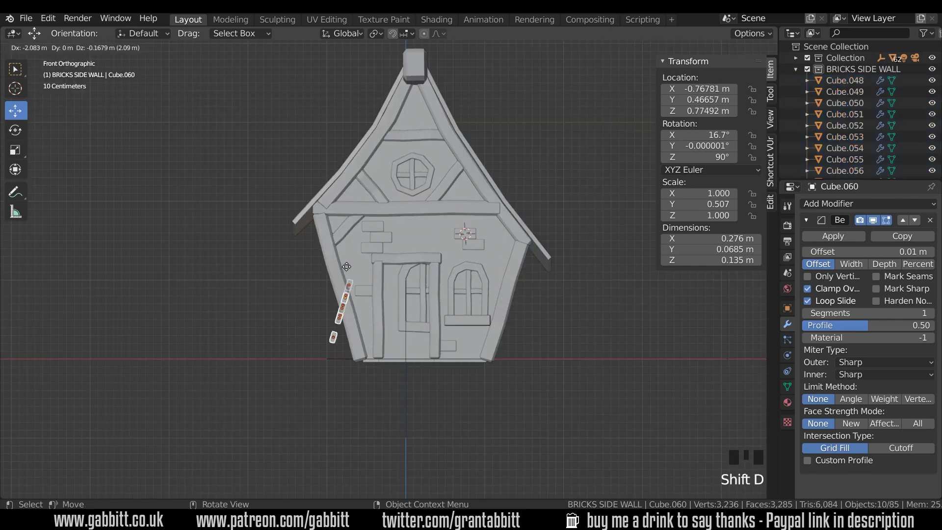
pyautogui.click(389, 271)
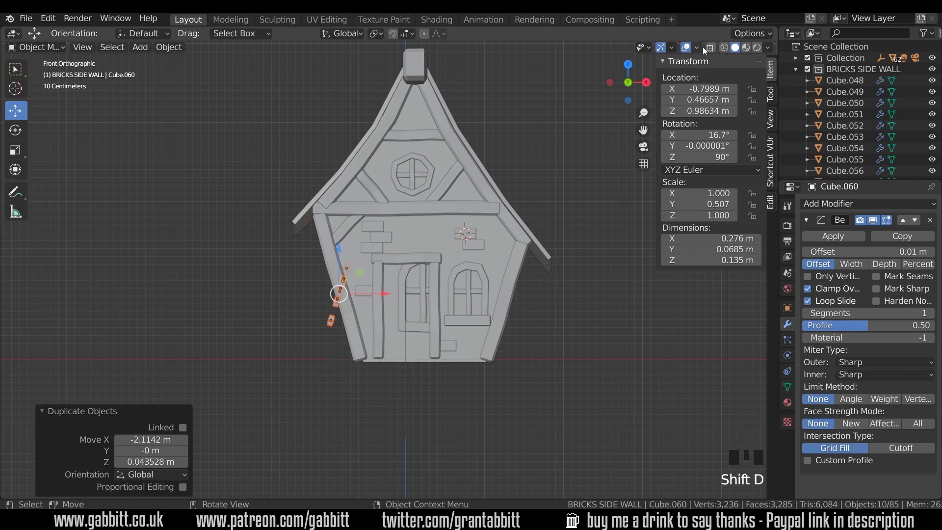
# In wireframe display, rotate the duplicated side bricks about -33.6° in the front view to follow the opposite wall's slant
pyautogui.click(723, 47)
pyautogui.press('r')
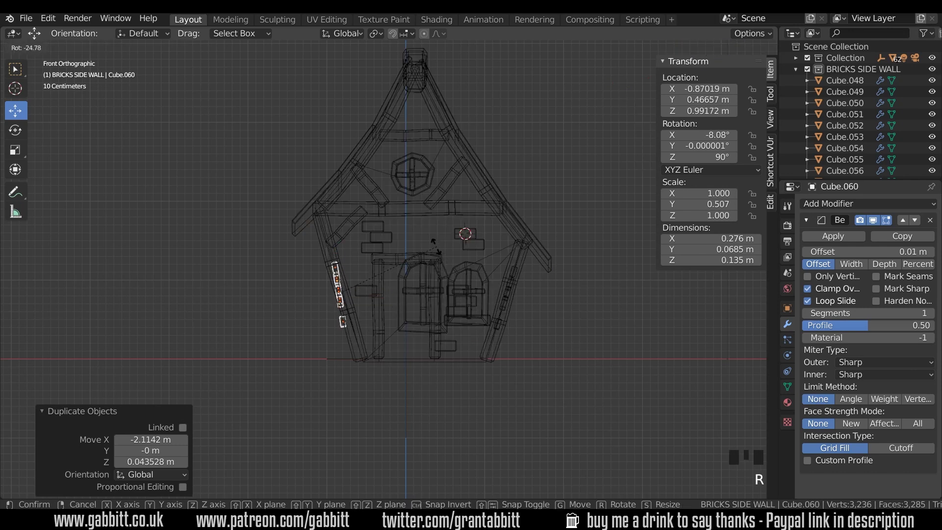
pyautogui.click(383, 267)
# Position the duplicated bricks on the opposite side wall, placing the active brick at about X -0.776 m and Z 0.717 m, and restore solid shading
pyautogui.press('g')
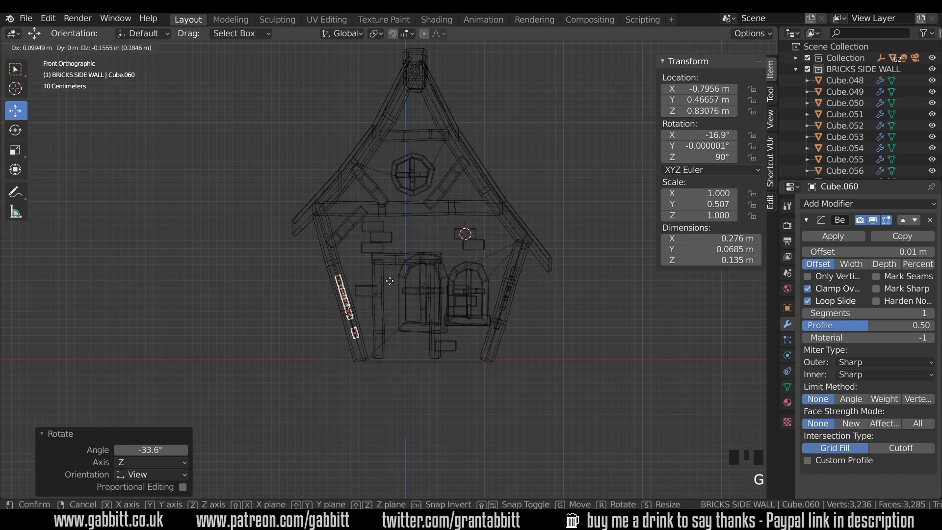
pyautogui.click(391, 289)
pyautogui.moveTo(348, 278); pyautogui.dragTo(337, 266)
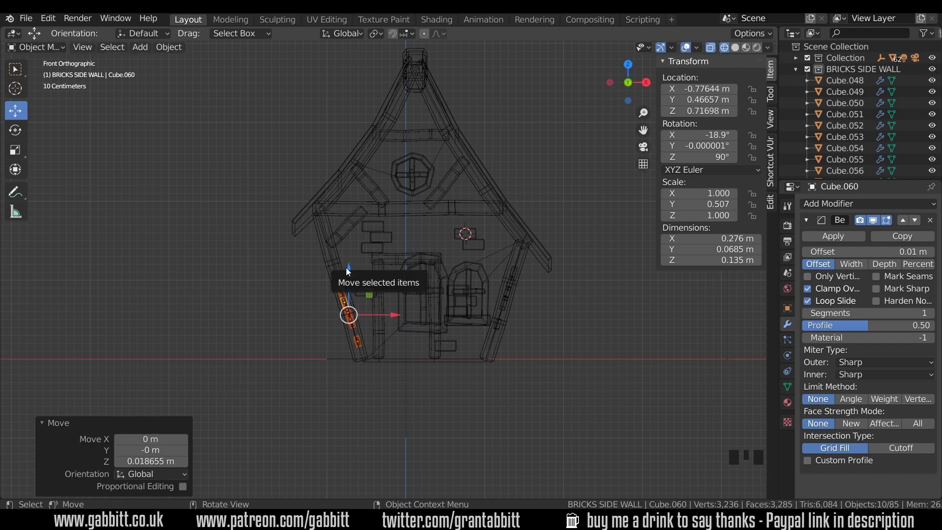
pyautogui.press('ctrl+KP_3')
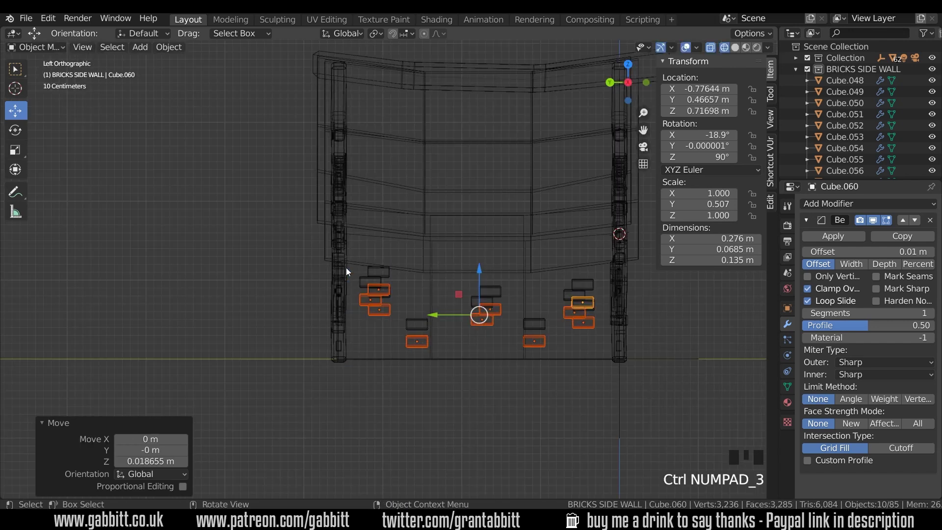
pyautogui.click(736, 48)
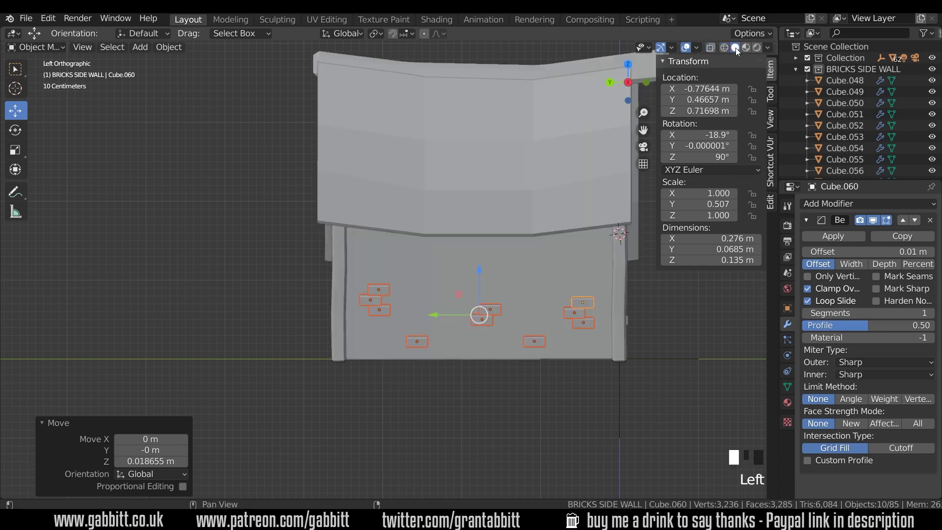
# Duplicate the three-brick cluster near the wall's end up the slant along local Z, with the active copy at about X -0.902 m and Z 1.084 m
pyautogui.click(578, 308)
pyautogui.click(581, 309)
pyautogui.keyDown('shift'); pyautogui.click(580, 317); pyautogui.keyUp('shift')
pyautogui.keyDown('shift'); pyautogui.click(580, 320); pyautogui.keyUp('shift')
pyautogui.hotkey('shift', 'd')
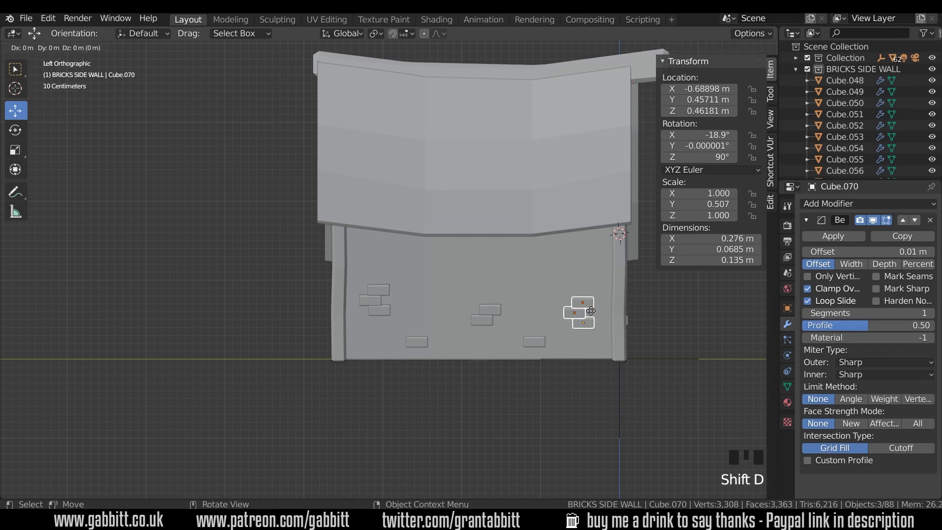
pyautogui.press('z')
pyautogui.press('z')
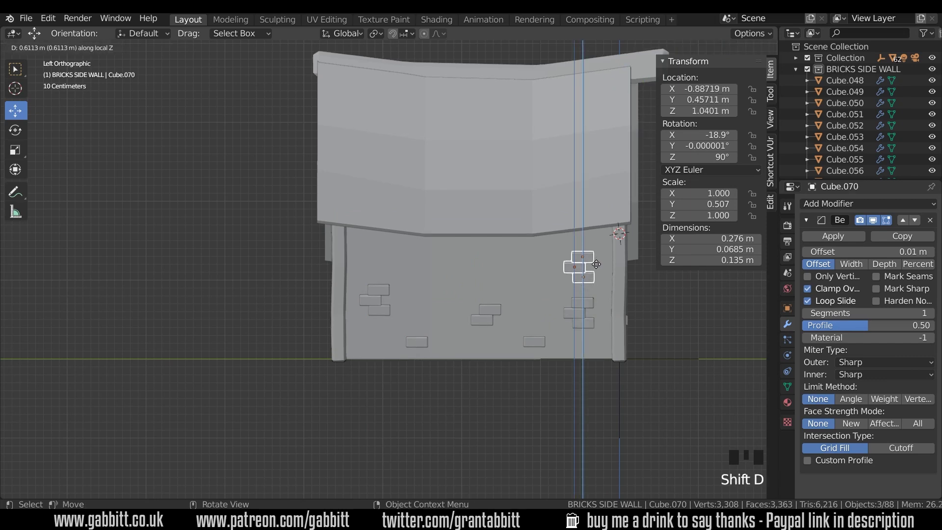
pyautogui.click(596, 261)
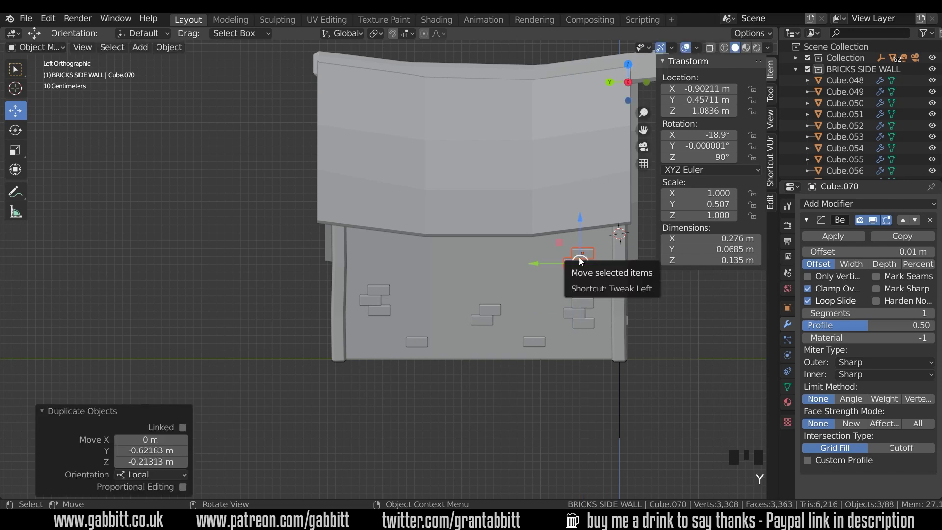
# Move the duplicated brick cluster about 0.634 m along Y and 0.014 m along X so it sits against the side wall
pyautogui.press('g')
pyautogui.click(529, 263)
pyautogui.moveTo(553, 275); pyautogui.dragTo(384, 324, button='middle')
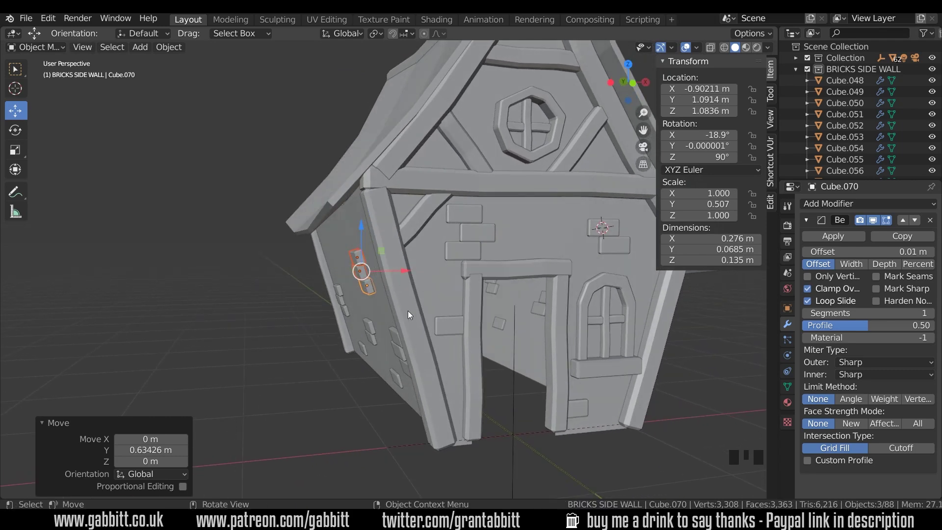
pyautogui.moveTo(411, 287); pyautogui.dragTo(391, 287, button='middle')
pyautogui.moveTo(391, 287); pyautogui.dragTo(376, 315)
pyautogui.moveTo(376, 315); pyautogui.dragTo(556, 313, button='middle')
# Place the 3D cursor on the roof slope, add a cube there and scale it down to about 0.167 m
pyautogui.scroll(-3, 454, 319)
pyautogui.keyDown('shift'); pyautogui.moveTo(454, 319); pyautogui.dragTo(413, 349, button='middle'); pyautogui.keyUp('shift')
pyautogui.keyDown('shift'); pyautogui.rightClick(328, 250); pyautogui.keyUp('shift')
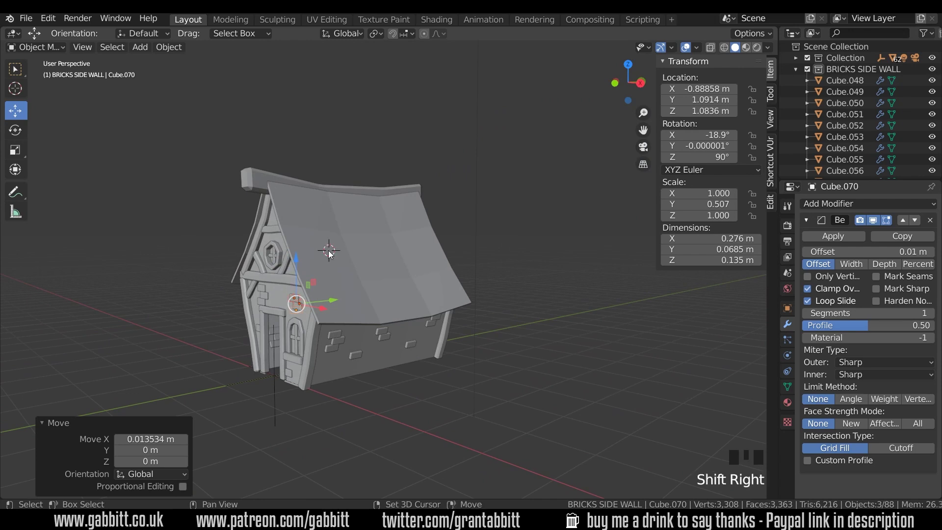
pyautogui.hotkey('shift', 'a')
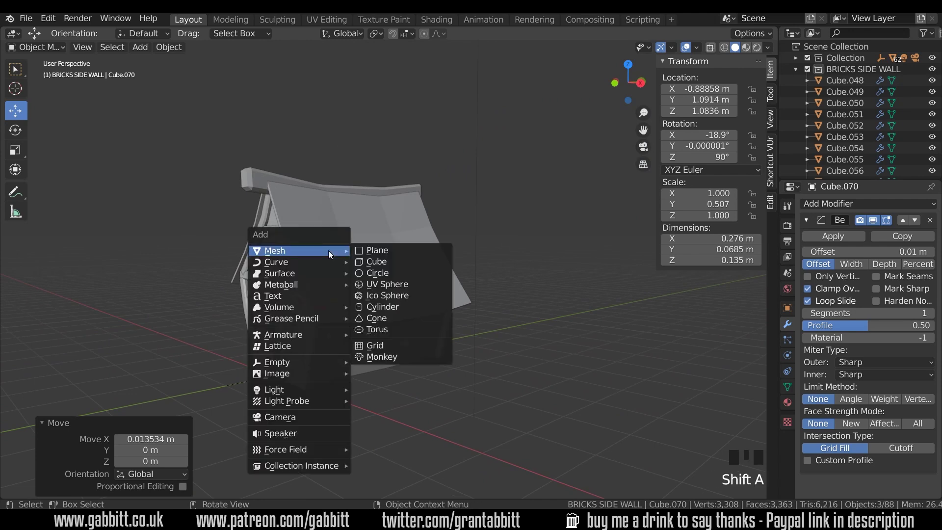
pyautogui.click(385, 260)
pyautogui.press('s')
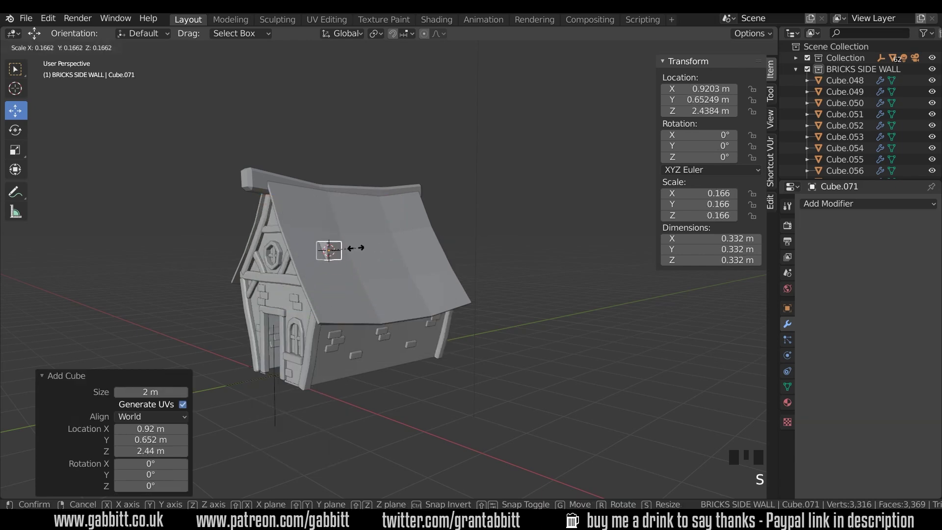
pyautogui.click(339, 251)
# Move the cube about 0.706 m along X clear of the roof and scale it to about 0.308 along X
pyautogui.scroll(3, 351, 268)
pyautogui.scroll(2, 351, 269)
pyautogui.keyDown('shift'); pyautogui.moveTo(272, 236); pyautogui.dragTo(392, 309, button='middle'); pyautogui.keyUp('shift')
pyautogui.moveTo(422, 322); pyautogui.dragTo(521, 348)
pyautogui.press('s')
pyautogui.press('x')
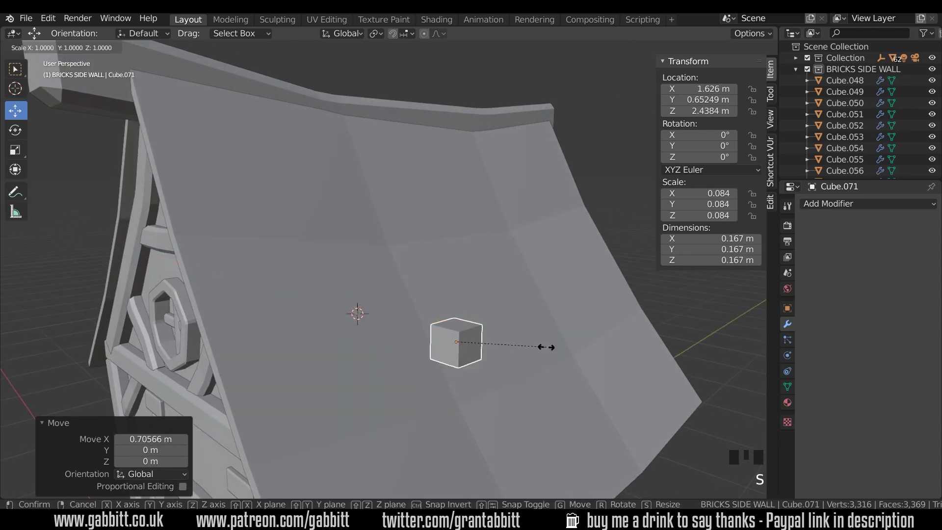
pyautogui.click(483, 338)
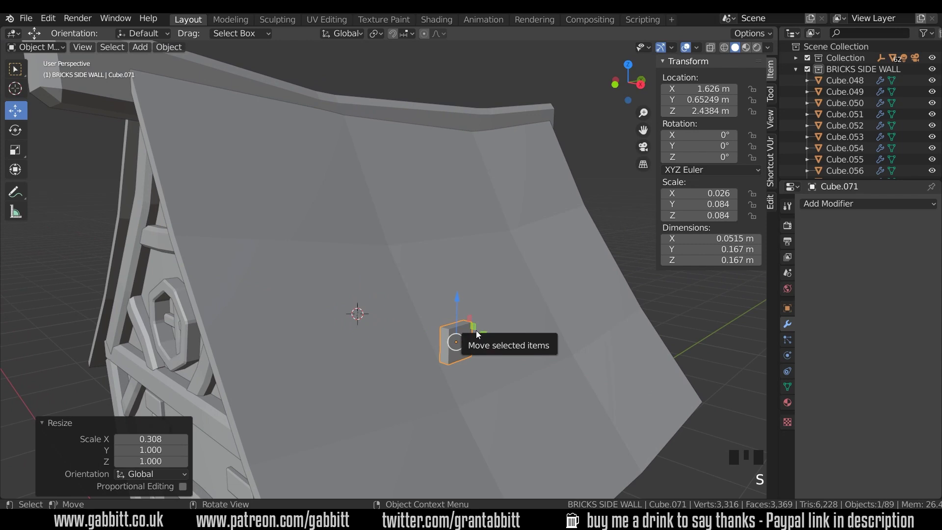
# Enlarge the block about 2.035 times, then scale X to about 0.535 and Z to about 1.339 to form a tall roof tile
pyautogui.press('s')
pyautogui.click(515, 339)
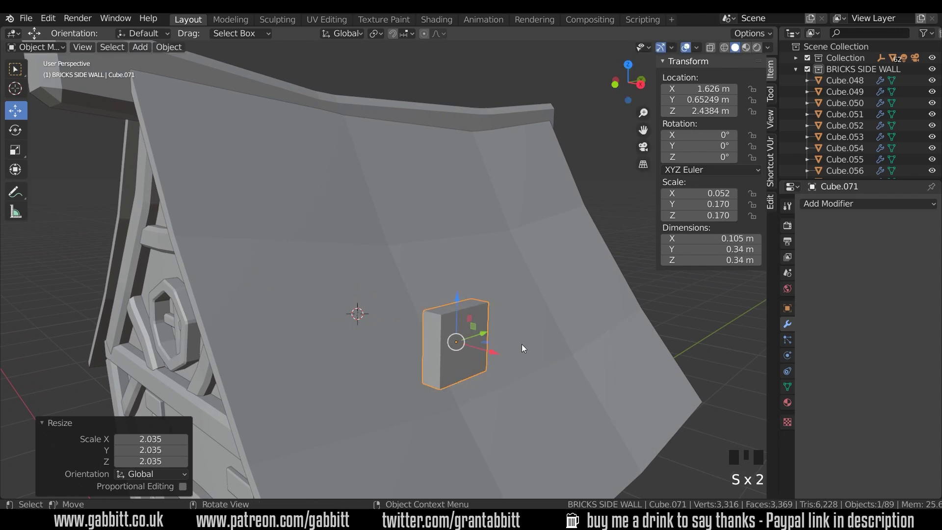
pyautogui.press('s')
pyautogui.press('x')
pyautogui.click(493, 346)
pyautogui.moveTo(493, 345); pyautogui.dragTo(399, 285, button='middle')
pyautogui.press('s')
pyautogui.press('z')
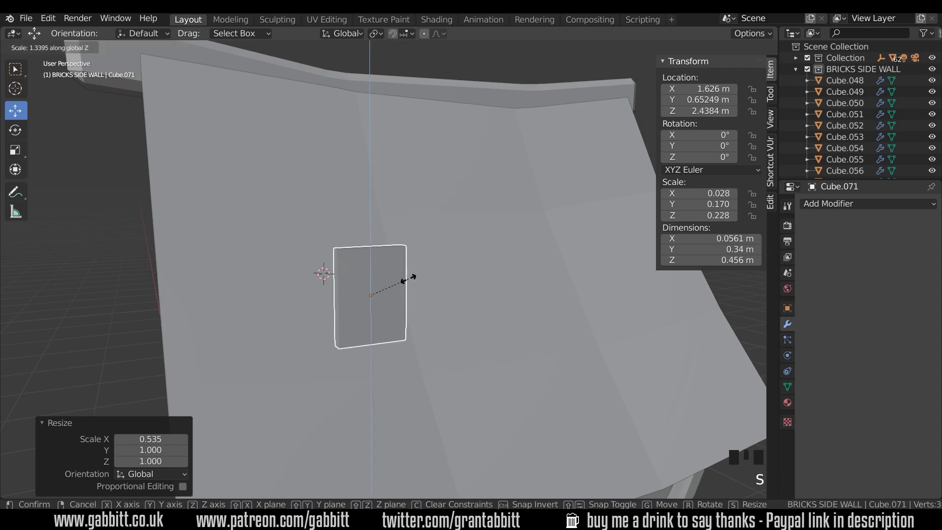
pyautogui.click(408, 279)
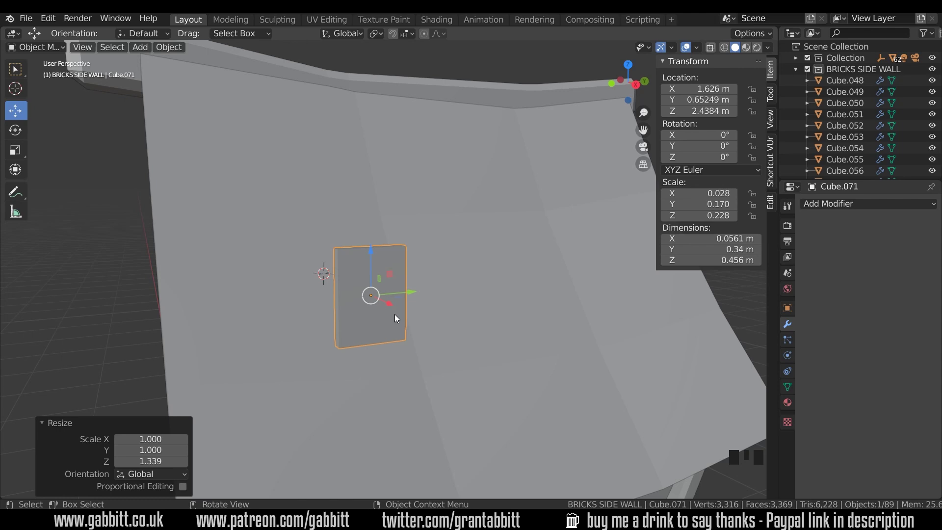
# Add a centred vertical loop cut through the roof tile in Edit Mode
pyautogui.press('Tab')
pyautogui.hotkey('ctrl', 'r')
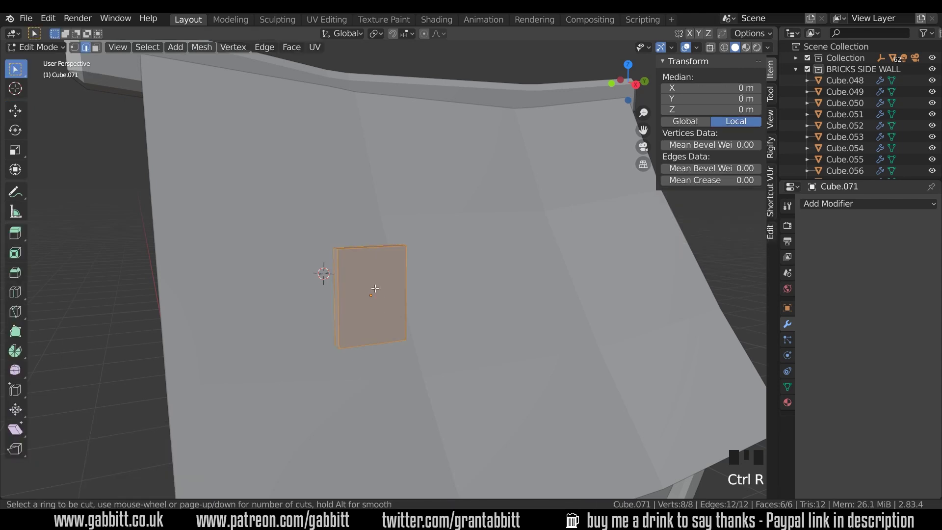
pyautogui.click(370, 246)
pyautogui.click(373, 295)
# Move the tile's bottom centre edge about -0.042 m along Z and -0.039 m along Y to form an off-centre point, and return to Object Mode
pyautogui.moveTo(376, 314)
pyautogui.mouseDown(button='middle')
pyautogui.moveTo(378, 347)
pyautogui.moveTo(375, 315)
pyautogui.mouseUp(button='middle')
pyautogui.click(366, 228)
pyautogui.click(366, 228)
pyautogui.click(373, 226)
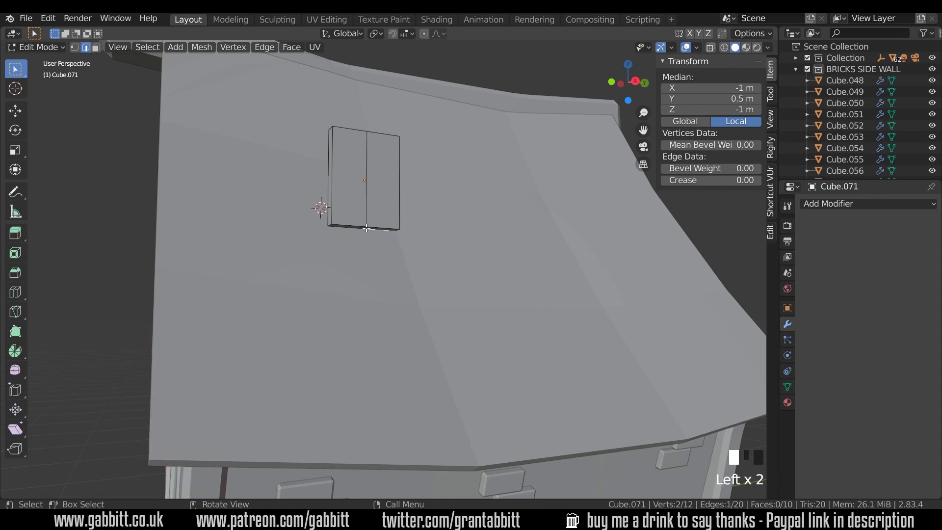
pyautogui.press('g')
pyautogui.press('z')
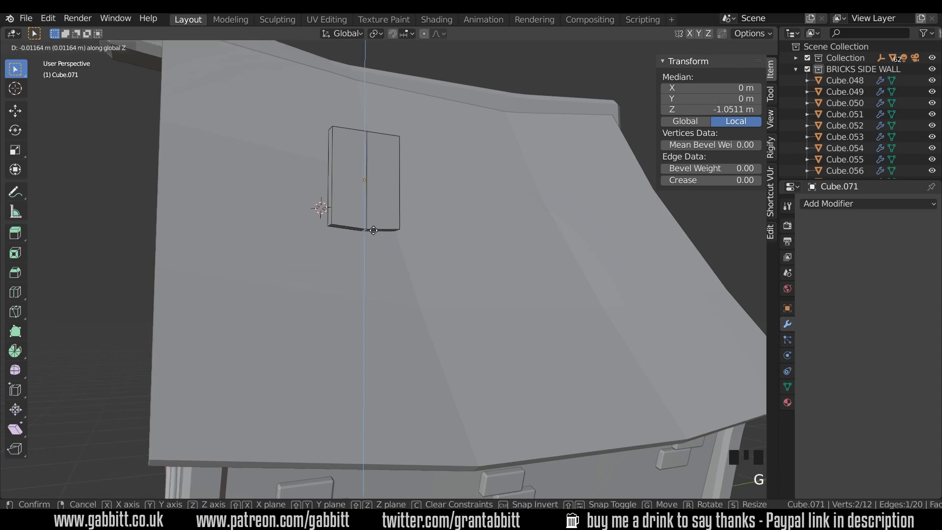
pyautogui.click(375, 237)
pyautogui.press('g')
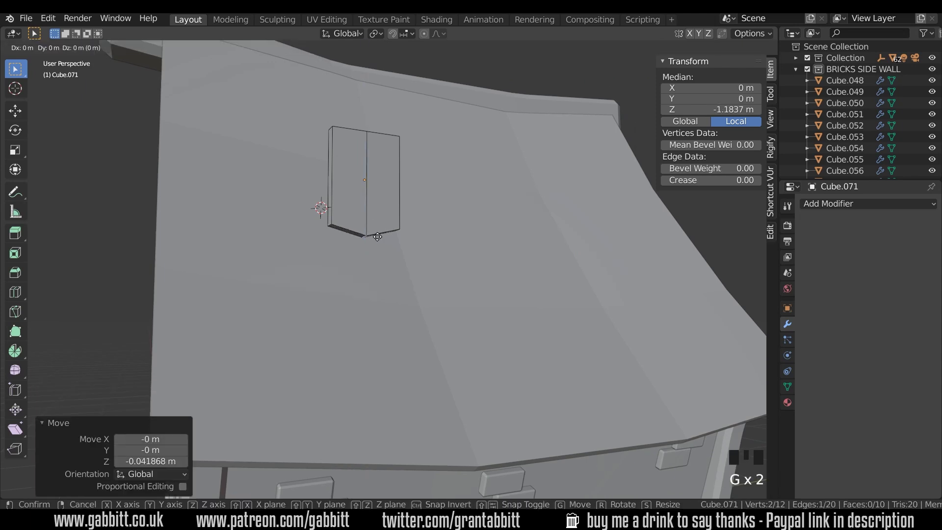
pyautogui.press('y')
pyautogui.click(370, 237)
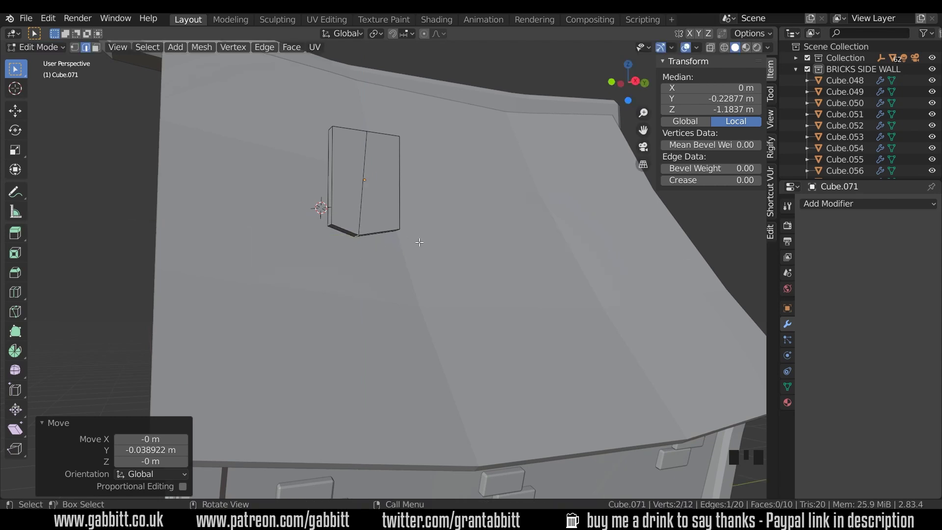
pyautogui.press('Tab')
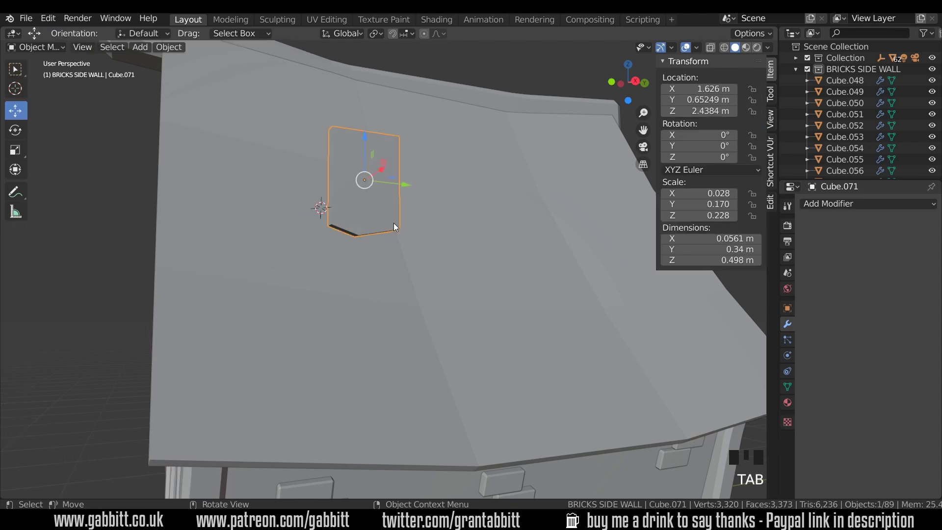
# Duplicate the roof tile about 0.428 m along Y and narrow the copy along Y to about 0.23 m wide
pyautogui.hotkey('shift', 'd')
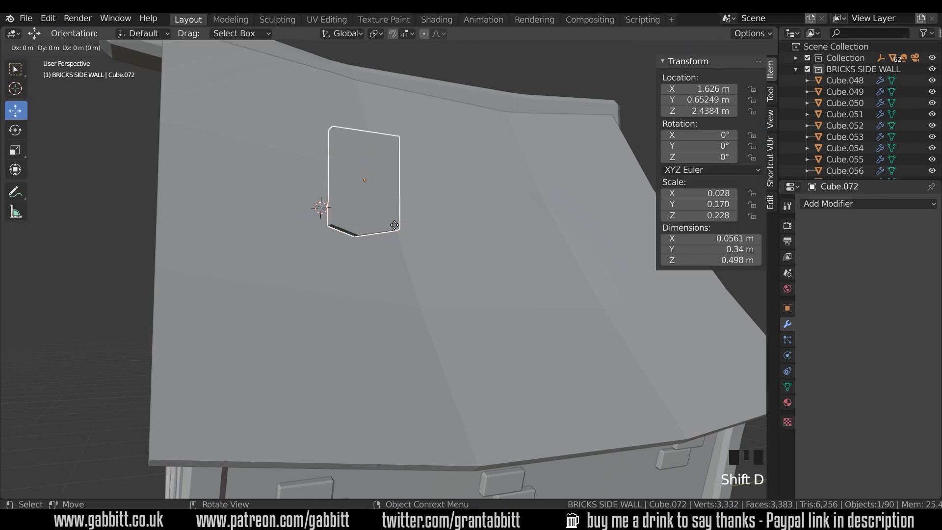
pyautogui.press('y')
pyautogui.click(477, 216)
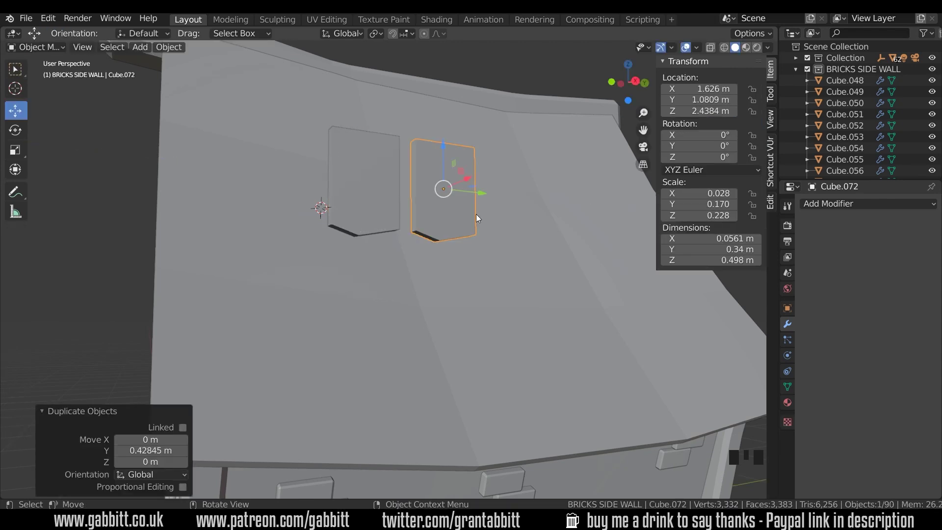
pyautogui.keyDown('shift'); pyautogui.moveTo(454, 228); pyautogui.dragTo(461, 254, button='middle'); pyautogui.keyUp('shift')
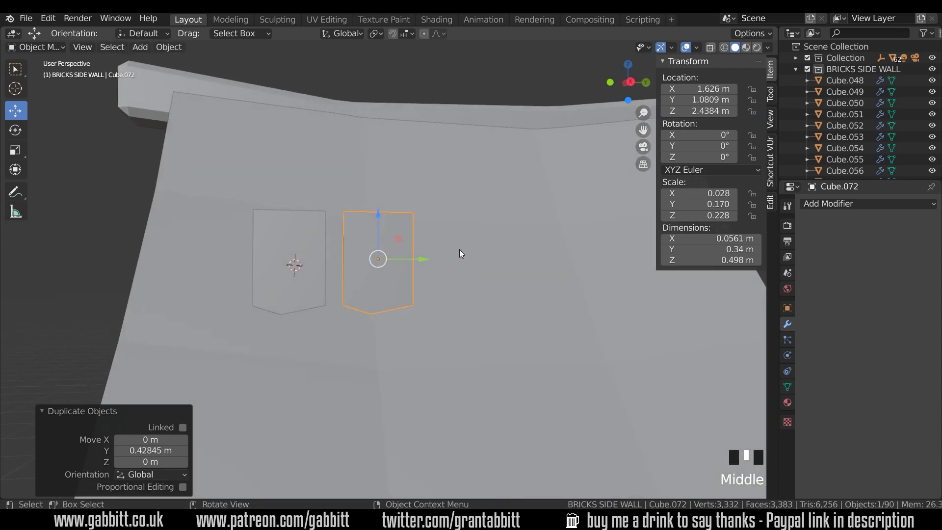
pyautogui.press('s')
pyautogui.press('y')
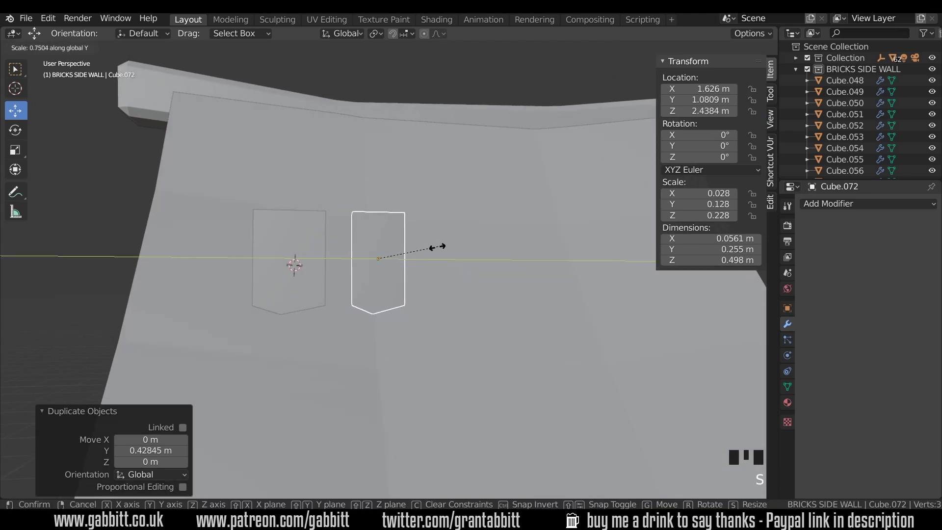
pyautogui.click(426, 256)
# In wireframe display, shift the narrow tile's bottom centre edge along positive Y to move its point off the middle
pyautogui.press('Tab')
pyautogui.click(376, 319)
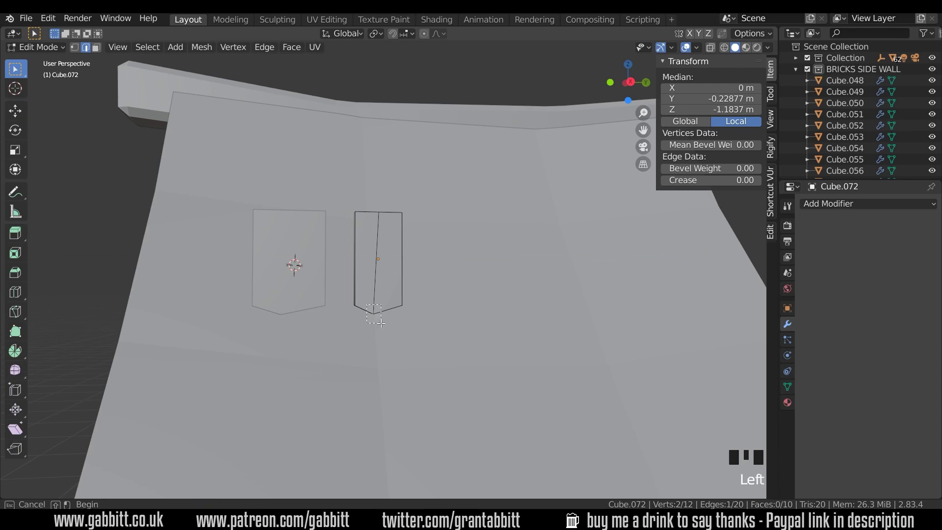
pyautogui.click(727, 47)
pyautogui.click(376, 314)
pyautogui.press('g')
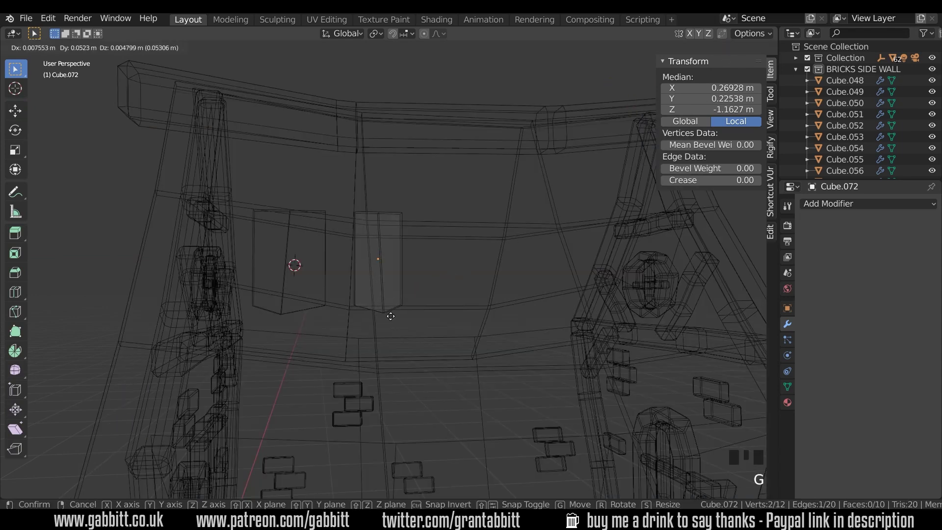
pyautogui.click(392, 317)
# Move the narrow tile's top corner edge inward about -0.029 m along Y and -0.007 m along Z, and return to Object Mode
pyautogui.moveTo(394, 206); pyautogui.dragTo(405, 219)
pyautogui.press('g')
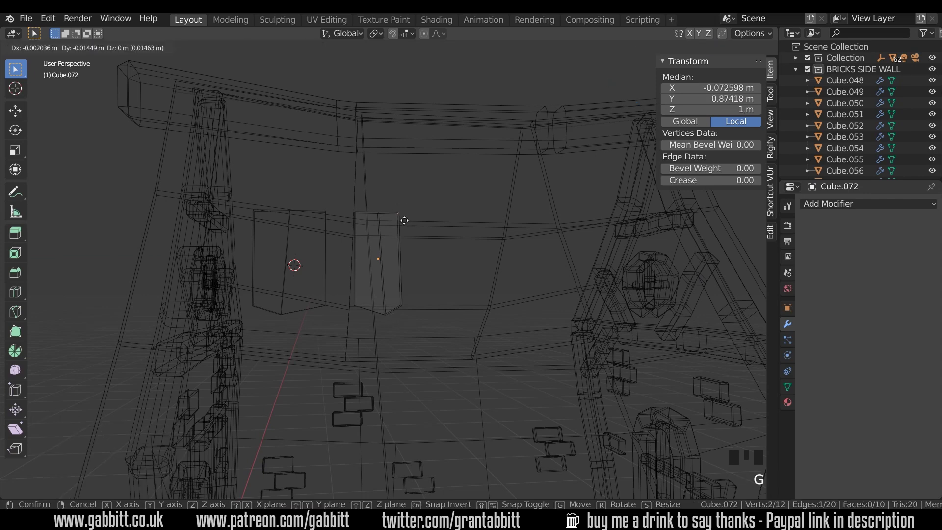
pyautogui.click(427, 227)
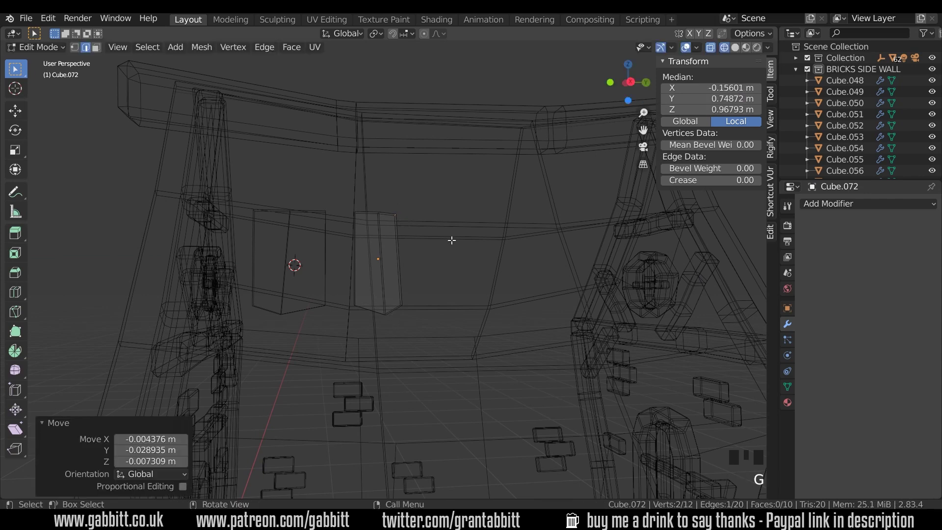
pyautogui.press('Tab')
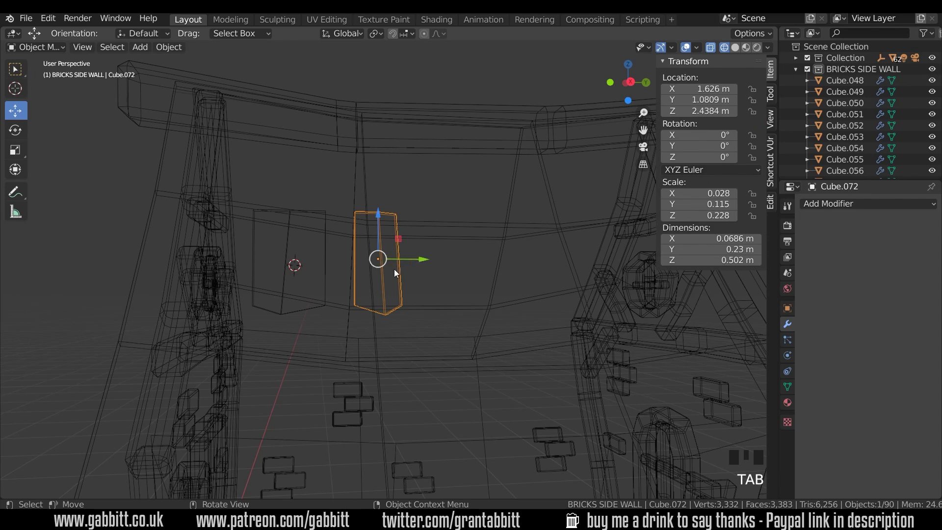
# Duplicate the narrow tile and move the copy about 0.43 m along Y to start a third roof tile
pyautogui.hotkey('shift', 'd')
pyautogui.press('Escape')
pyautogui.press('g')
pyautogui.press('y')
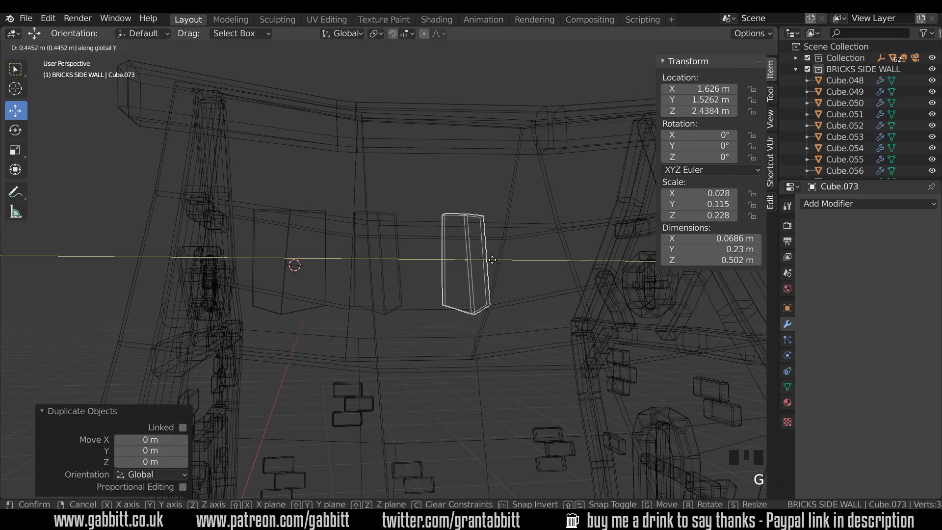
pyautogui.click(490, 259)
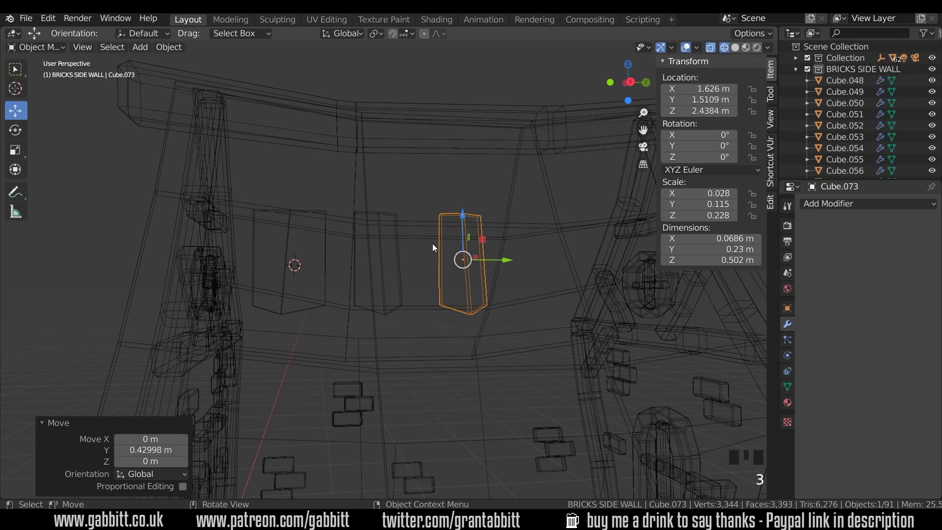
# Widen the third tile by moving its side face nearest the second tile about -0.07 m along Y
pyautogui.press('Tab')
pyautogui.press('3')
pyautogui.click(446, 263)
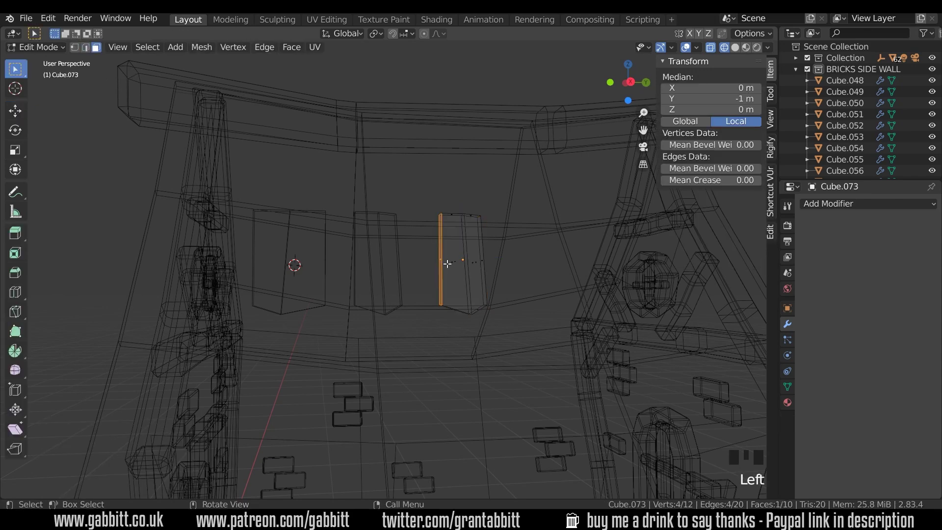
pyautogui.press('g')
pyautogui.press('y')
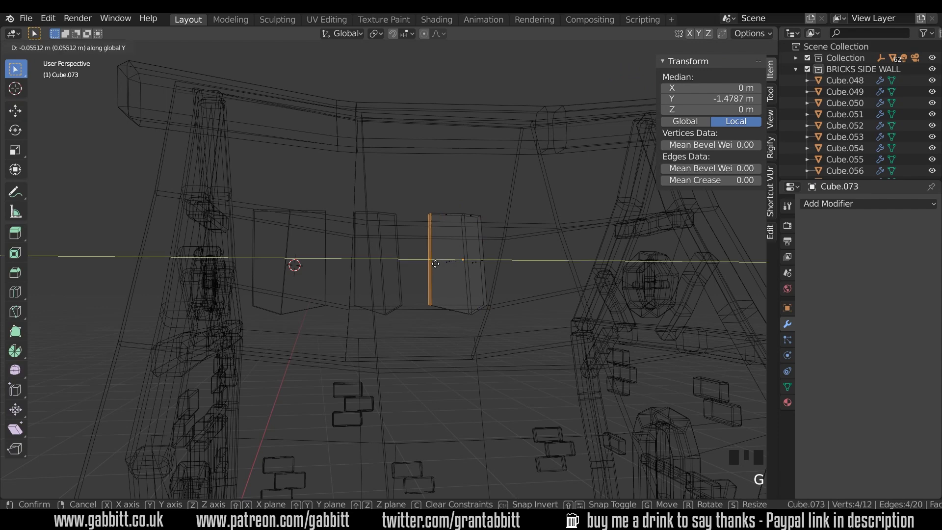
pyautogui.click(434, 264)
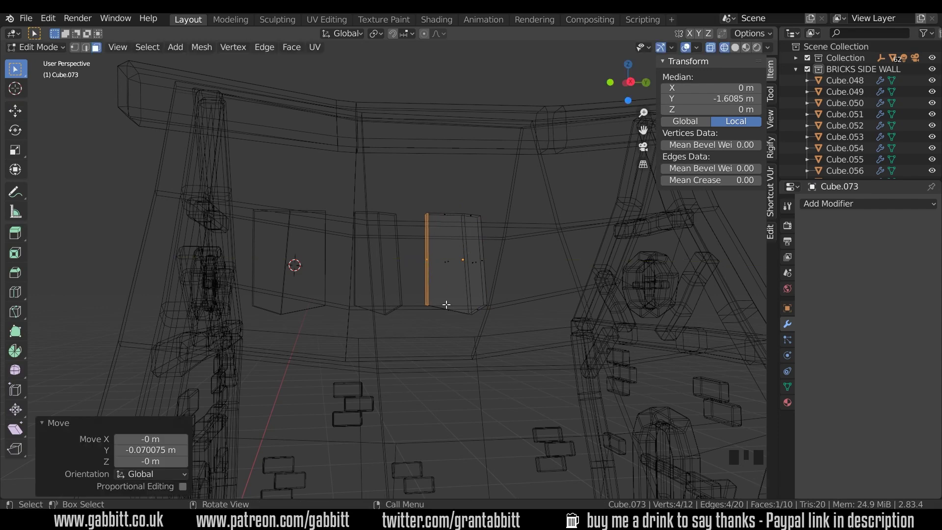
# Bevel the third tile's lower corner edge nearest the narrow tile with an offset of about 0.234 m and one segment
pyautogui.moveTo(444, 305); pyautogui.dragTo(452, 299, button='middle')
pyautogui.press('2')
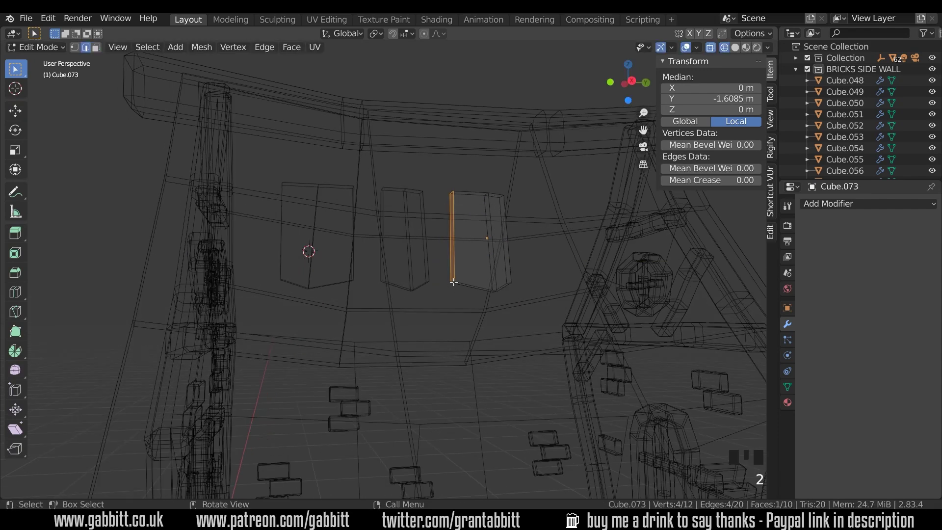
pyautogui.click(485, 277)
pyautogui.click(454, 280)
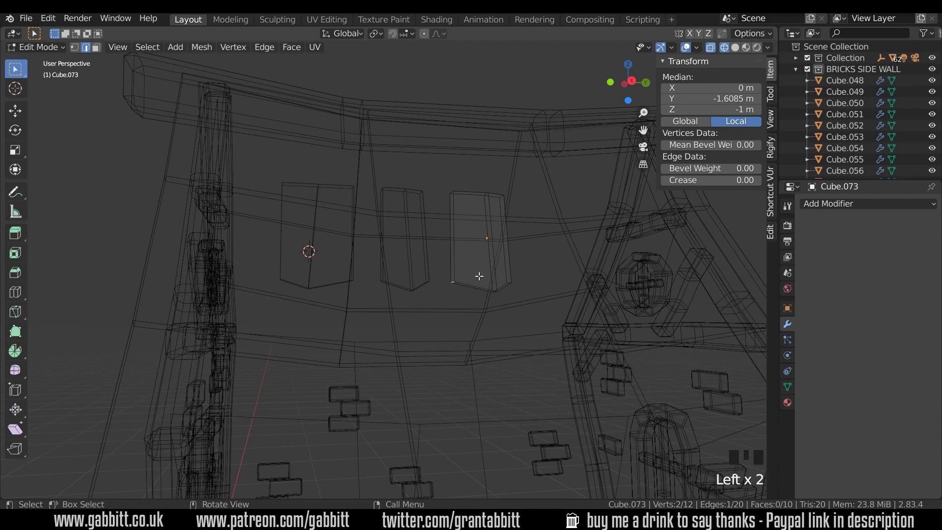
pyautogui.hotkey('ctrl', 'b')
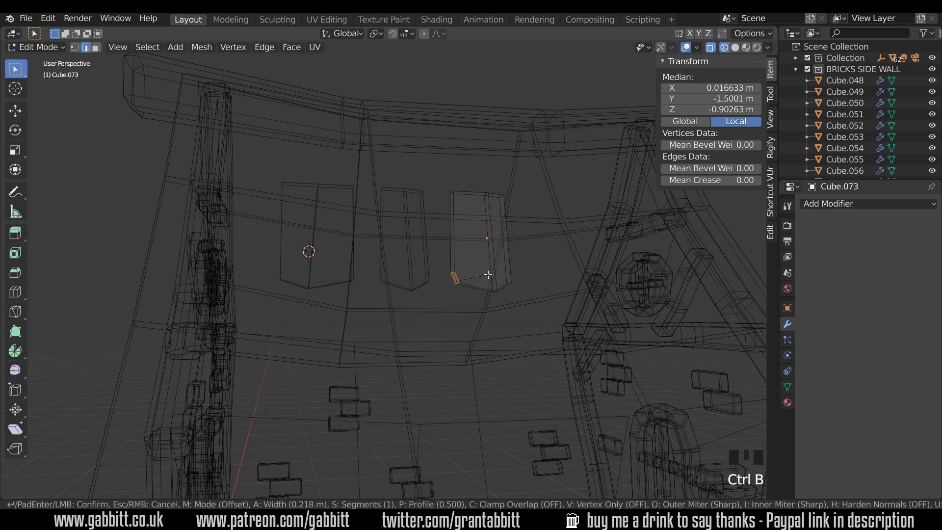
pyautogui.moveTo(489, 274); pyautogui.dragTo(432, 294, button='middle')
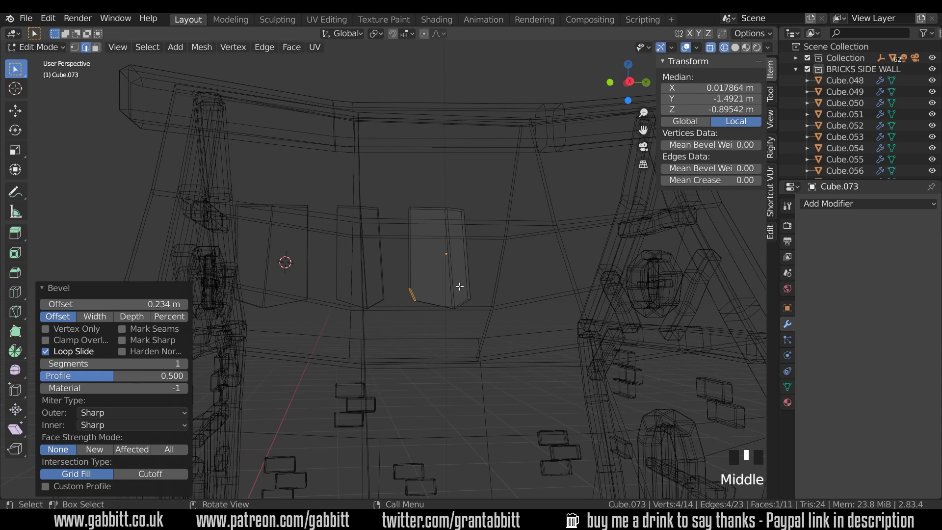
# Pull the third tile's bottom point edge further down, and return to Object Mode with solid display
pyautogui.click(471, 311)
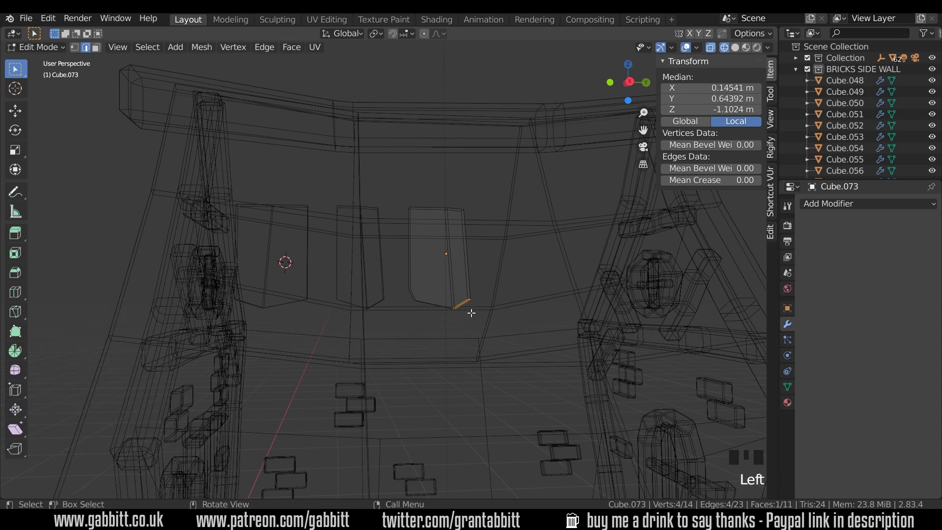
pyautogui.press('g')
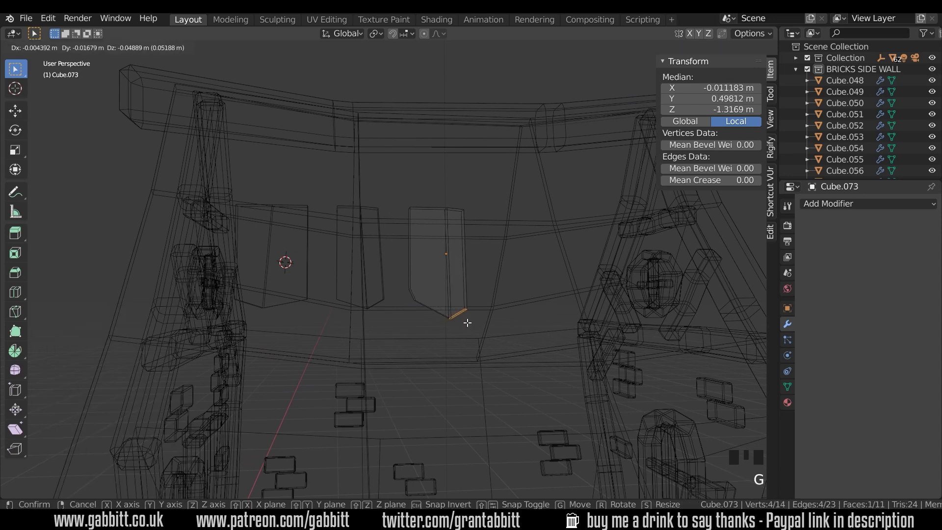
pyautogui.click(467, 322)
pyautogui.press('Tab')
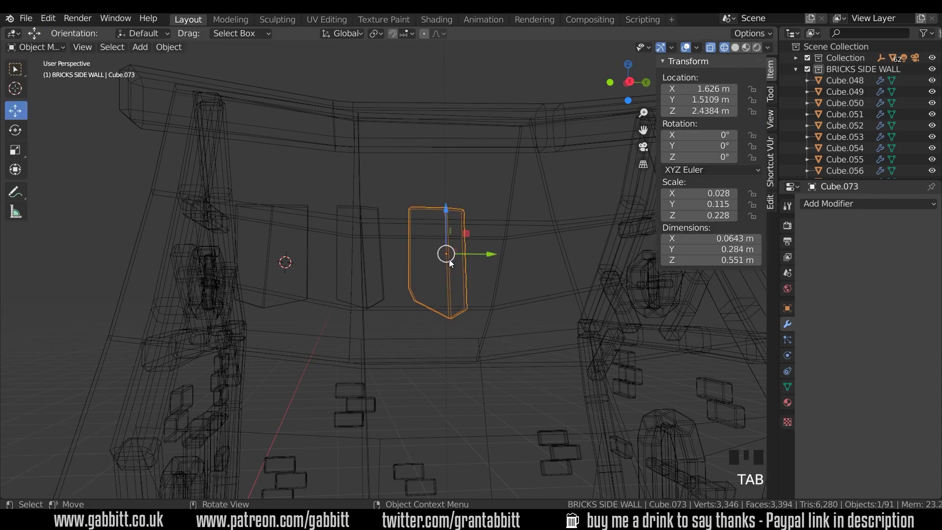
pyautogui.click(732, 48)
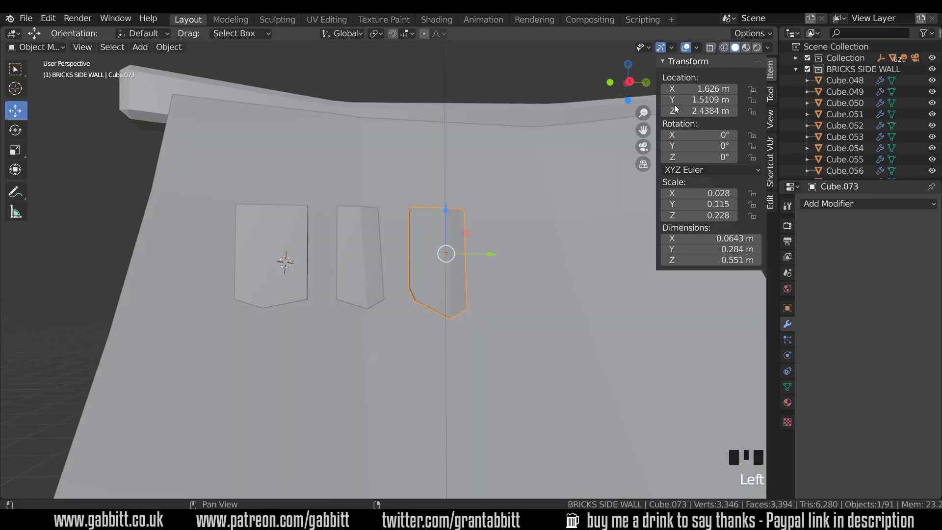
# Move the narrow tile about -0.27 m along Y and -0.28 m along Z, placing it below the wide tile
pyautogui.scroll(-3, 479, 202)
pyautogui.moveTo(478, 203); pyautogui.dragTo(453, 286, button='middle')
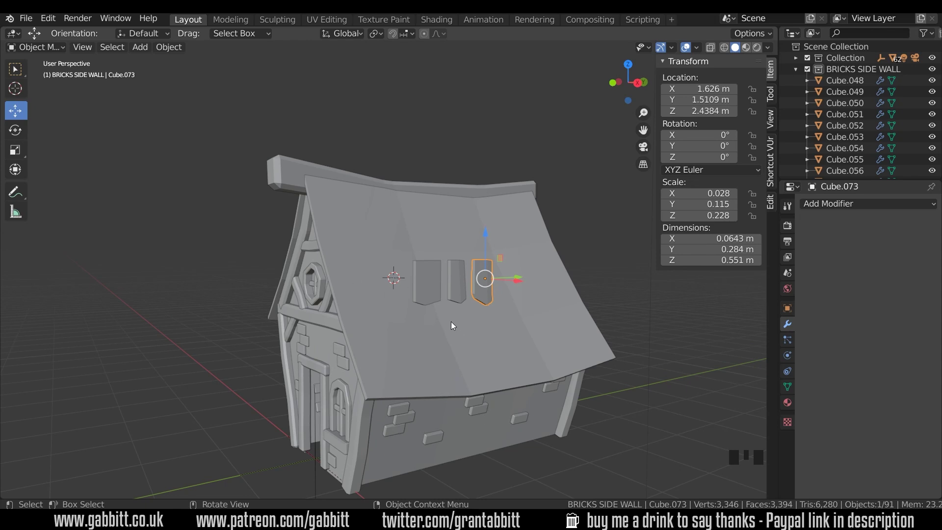
pyautogui.moveTo(452, 322); pyautogui.dragTo(432, 322, button='middle')
pyautogui.scroll(2, 388, 324)
pyautogui.click(346, 298)
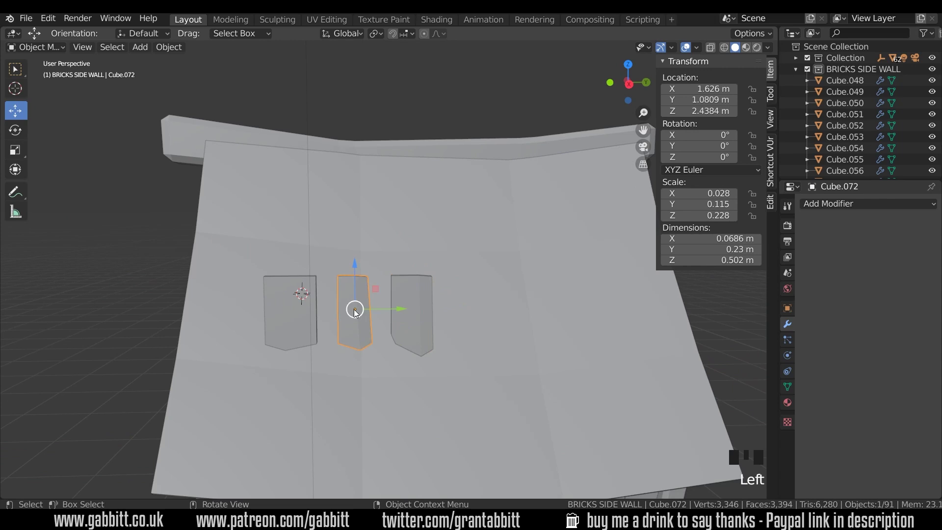
pyautogui.press('g')
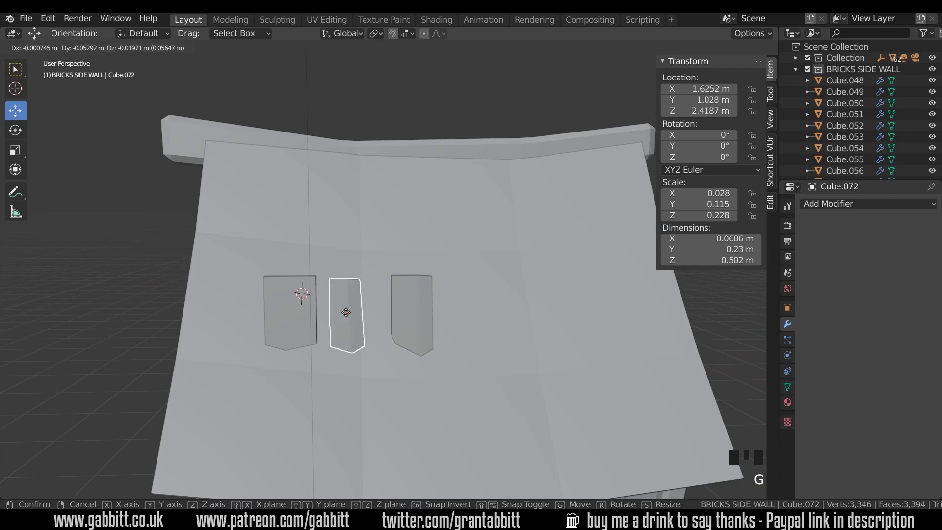
pyautogui.click(314, 311)
pyautogui.press('g')
pyautogui.press('z')
pyautogui.click(327, 353)
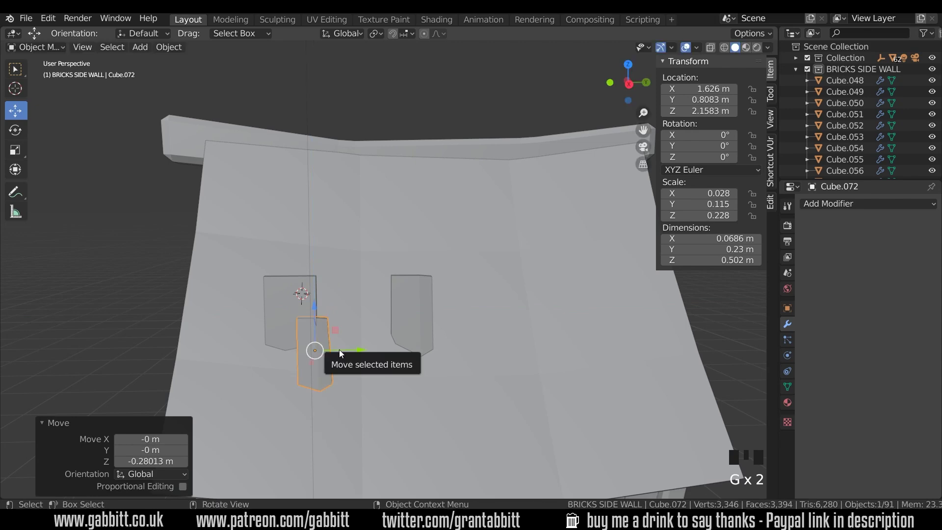
# Adjust the narrow tile along X to about 1.56 m so its top tucks behind the wide tile
pyautogui.press('g')
pyautogui.press('x')
pyautogui.click(406, 340)
pyautogui.moveTo(406, 339); pyautogui.dragTo(485, 330, button='middle')
pyautogui.moveTo(594, 307); pyautogui.dragTo(643, 309)
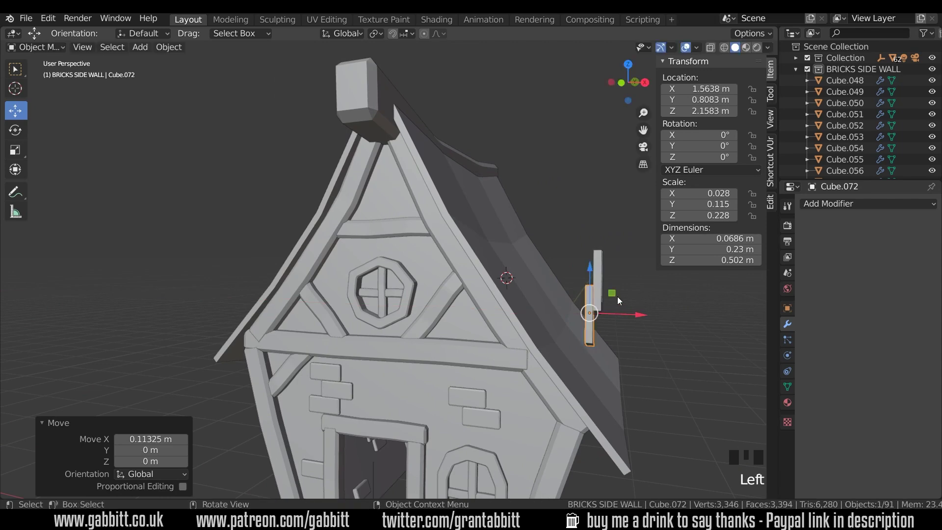
pyautogui.moveTo(606, 290); pyautogui.dragTo(476, 315, button='middle')
# Move the third tile about -0.52 m along Y against the wide tile and rotate it -9.25° about X
pyautogui.click(475, 322)
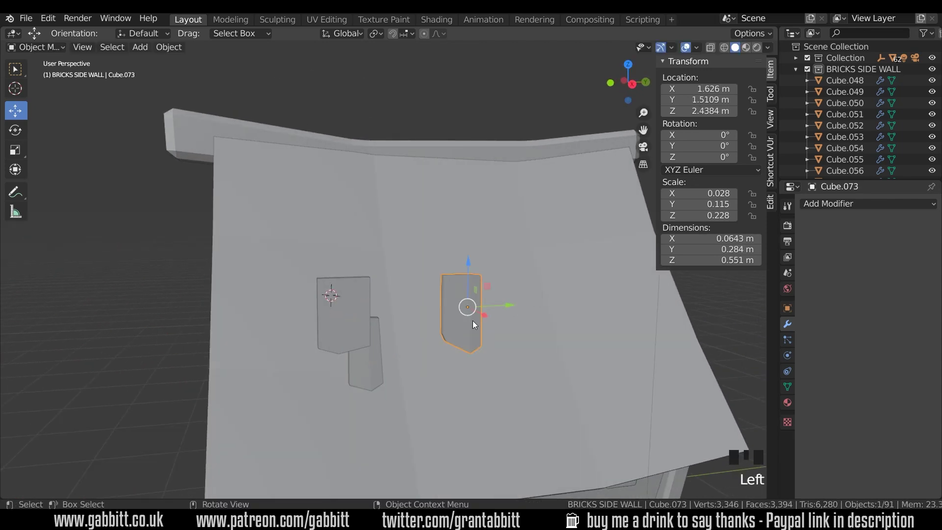
pyautogui.press('g')
pyautogui.press('y')
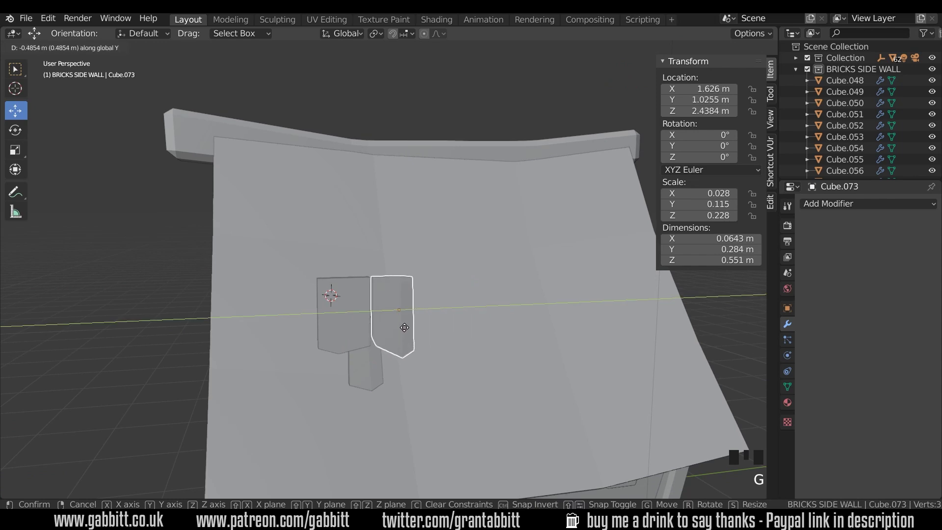
pyautogui.click(393, 329)
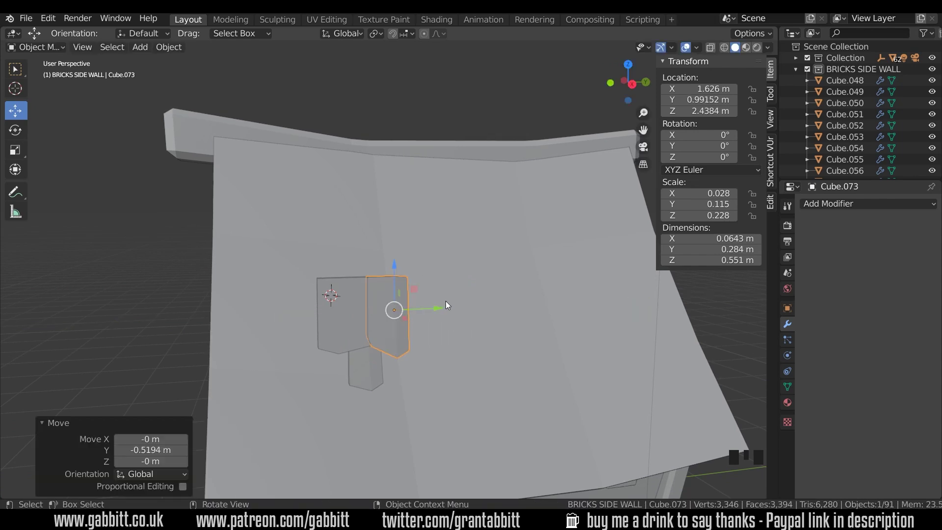
pyautogui.press('r')
pyautogui.press('x')
pyautogui.click(431, 316)
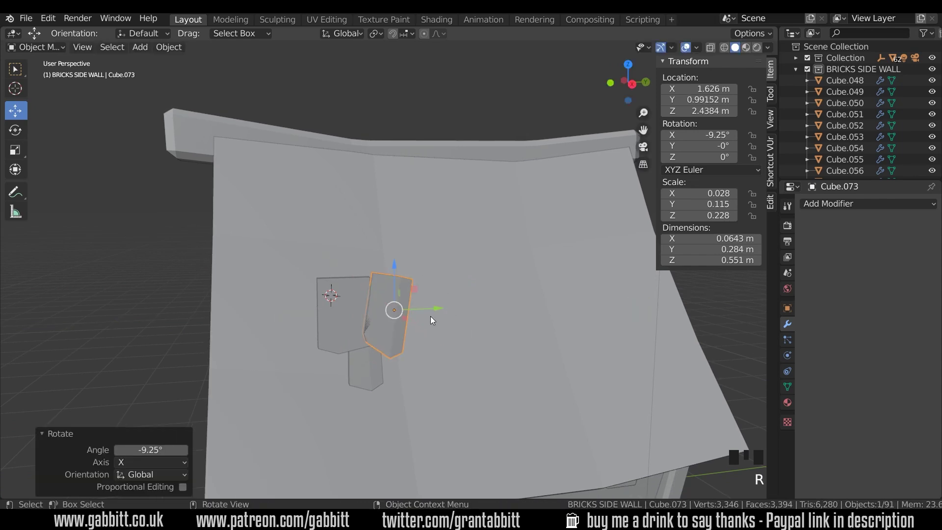
# Shift the third tile slightly down and rotate it -8.34° in the side-on view to follow the roof slope
pyautogui.press('g')
pyautogui.click(408, 324)
pyautogui.moveTo(409, 324); pyautogui.dragTo(489, 332, button='middle')
pyautogui.press('r')
pyautogui.click(588, 326)
pyautogui.moveTo(589, 326); pyautogui.dragTo(528, 354, button='middle')
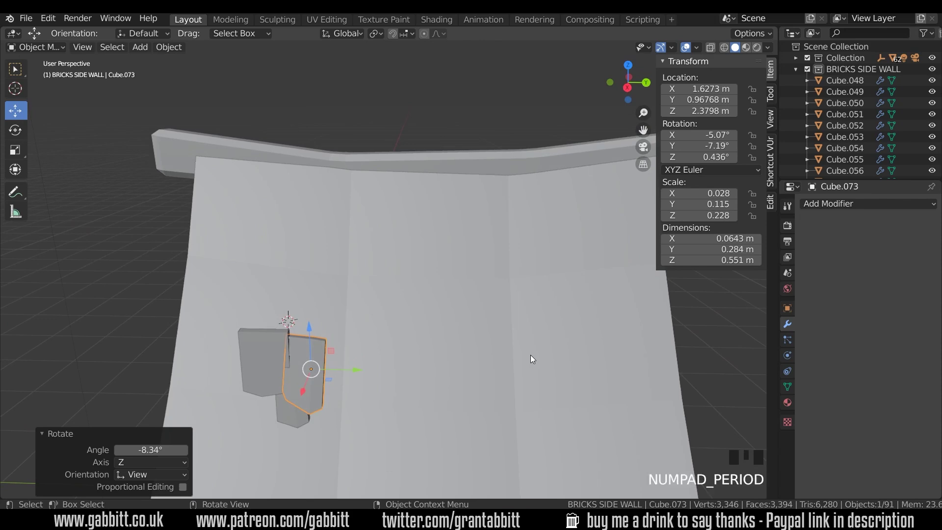
# Viewed from above, reposition the third tile beside the wide tile and turn it to about 17.8° about Z
pyautogui.press('KP_Decimal')
pyautogui.scroll(-5, 530, 355)
pyautogui.moveTo(517, 318); pyautogui.dragTo(431, 284, button='middle')
pyautogui.press('g')
pyautogui.click(429, 292)
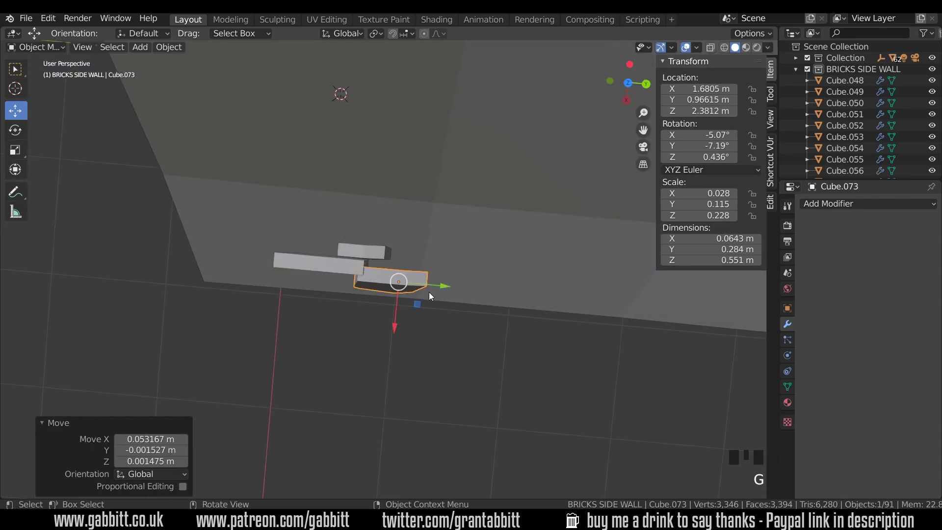
pyautogui.press('r')
pyautogui.click(458, 267)
pyautogui.press('g')
pyautogui.click(410, 275)
pyautogui.click(380, 257)
pyautogui.press('r')
pyautogui.click(386, 255)
pyautogui.click(386, 255)
# Nudge the third tile against its neighbours, ending with a move of about -0.042 m in X and 0.057 m in Y
pyautogui.press('g')
pyautogui.click(391, 257)
pyautogui.moveTo(392, 256); pyautogui.dragTo(388, 224, button='middle')
pyautogui.click(393, 266)
pyautogui.scroll(2, 388, 224)
pyautogui.press('g')
pyautogui.click(409, 275)
pyautogui.moveTo(412, 279); pyautogui.dragTo(435, 347, button='middle')
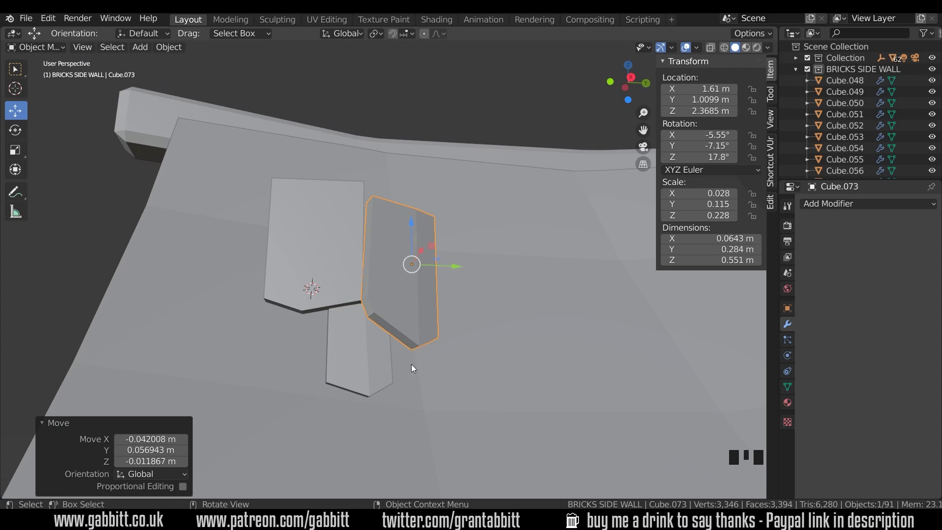
# Duplicate the group of three roof tiles and place the copies about 1.01 m along Y
pyautogui.keyDown('shift'); pyautogui.click(342, 277); pyautogui.keyUp('shift')
pyautogui.keyDown('shift'); pyautogui.click(353, 335); pyautogui.keyUp('shift')
pyautogui.scroll(-4, 366, 332)
pyautogui.moveTo(365, 333); pyautogui.dragTo(380, 293, button='middle')
pyautogui.hotkey('shift', 'd')
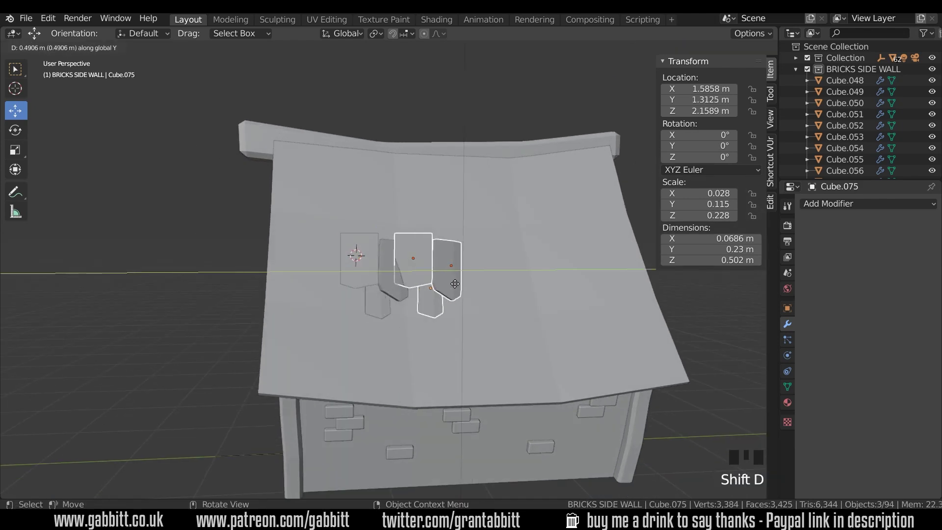
pyautogui.click(489, 286)
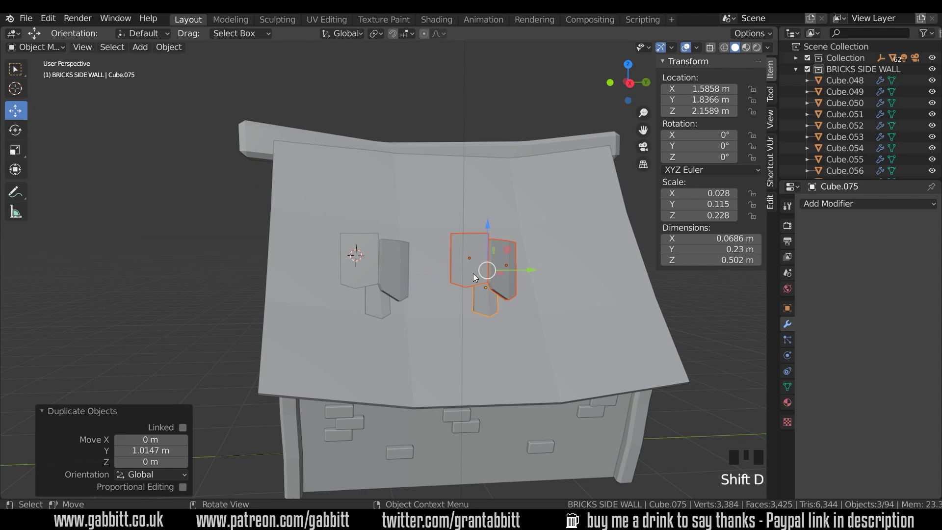
# Delete the copied third tile and move the narrow copy up about 0.24 m beside the wide copy
pyautogui.click(513, 279)
pyautogui.press('Delete')
pyautogui.click(492, 300)
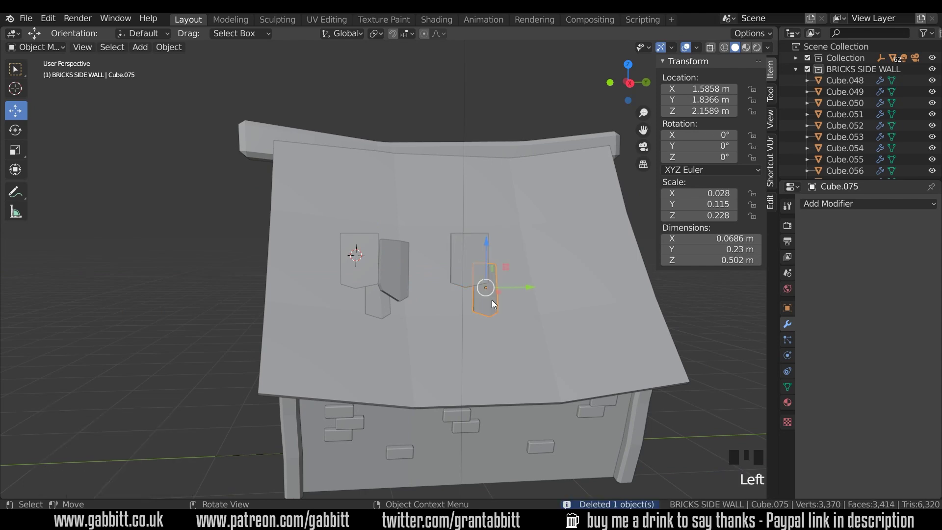
pyautogui.press('g')
pyautogui.click(501, 274)
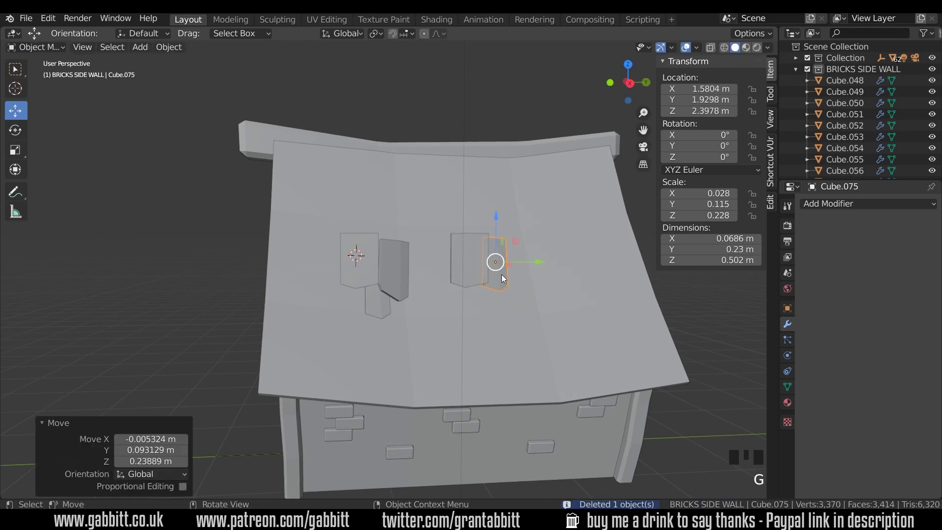
# Tilt the narrow copy to about 8.9° about X against the wide copy, and rotate the wide copy 5.85° in the view
pyautogui.press('r')
pyautogui.click(564, 257)
pyautogui.press('g')
pyautogui.click(511, 271)
pyautogui.click(465, 263)
pyautogui.press('r')
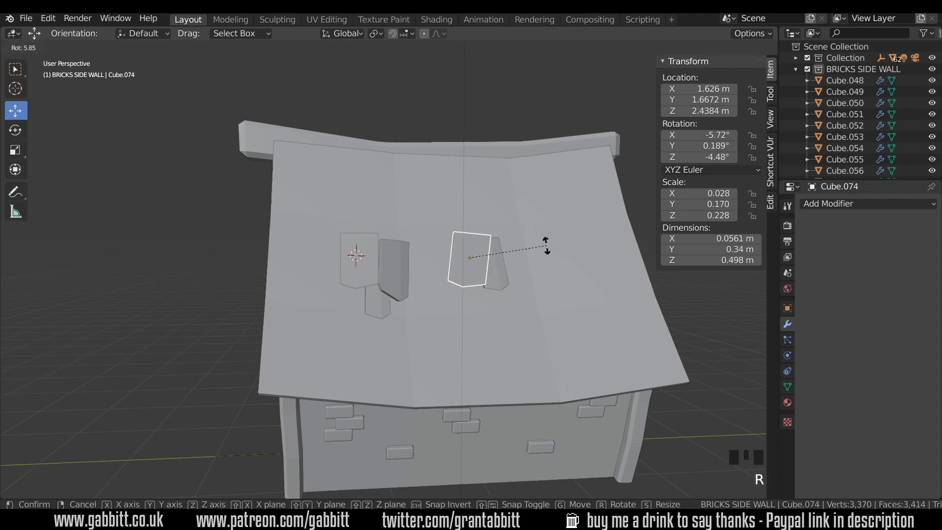
pyautogui.click(511, 282)
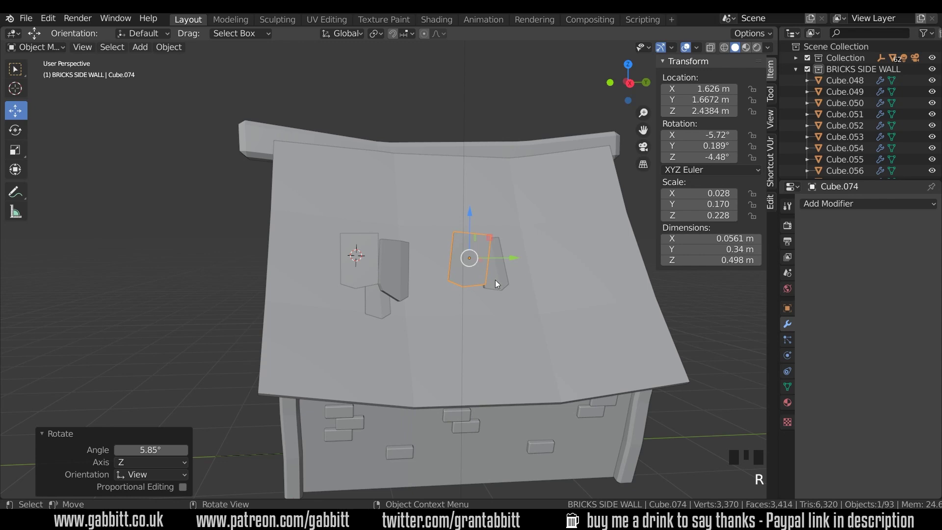
# Duplicate the tilted pair about 0.87 m along Y and lower the new narrow tile about 0.19 m
pyautogui.keyDown('shift'); pyautogui.click(506, 284); pyautogui.keyUp('shift')
pyautogui.hotkey('shift', 'd')
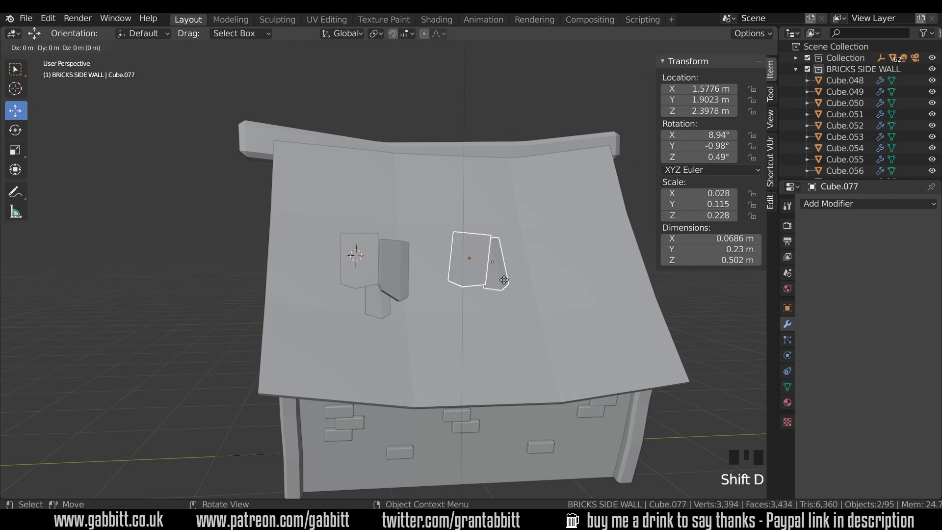
pyautogui.click(567, 279)
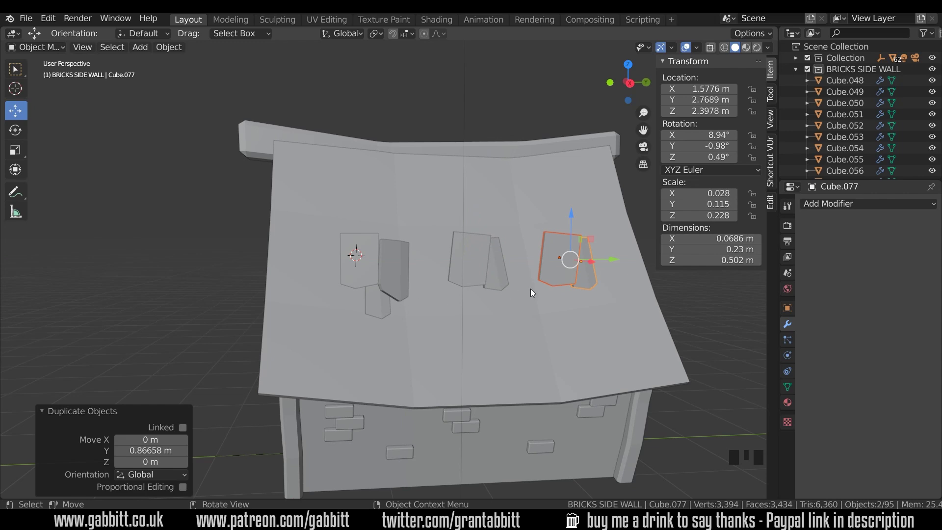
pyautogui.click(589, 278)
pyautogui.press('g')
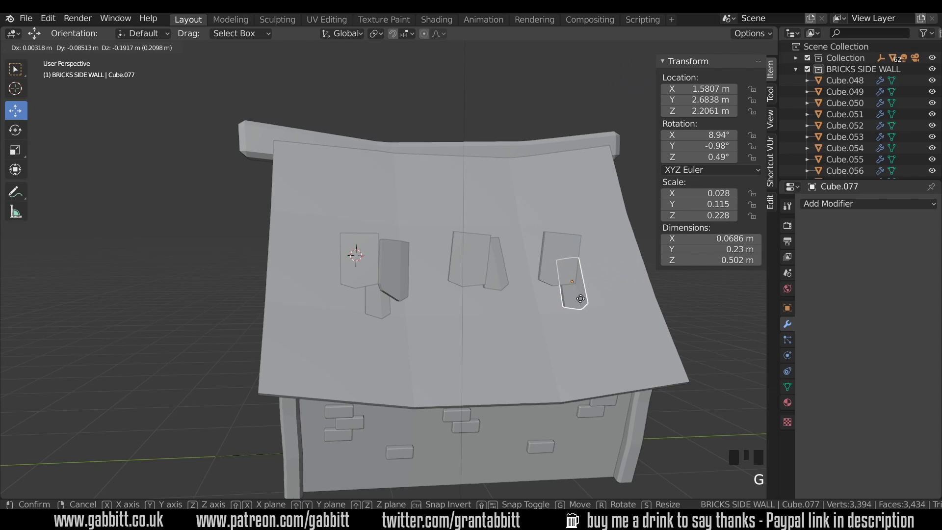
pyautogui.click(581, 299)
# Tilt the new wide tile to about 13.4° about X and lower it about 0.088 m over the narrow one
pyautogui.click(551, 256)
pyautogui.press('r')
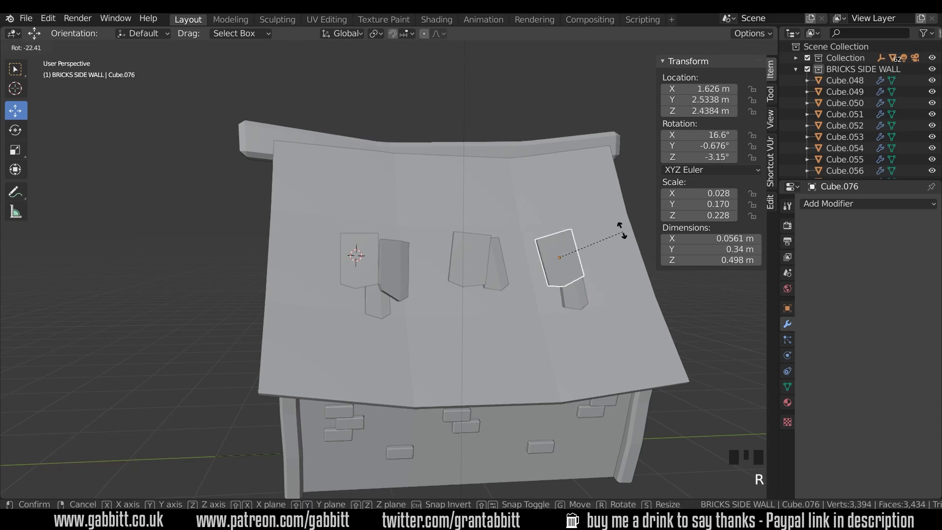
pyautogui.click(620, 236)
pyautogui.press('g')
pyautogui.click(586, 261)
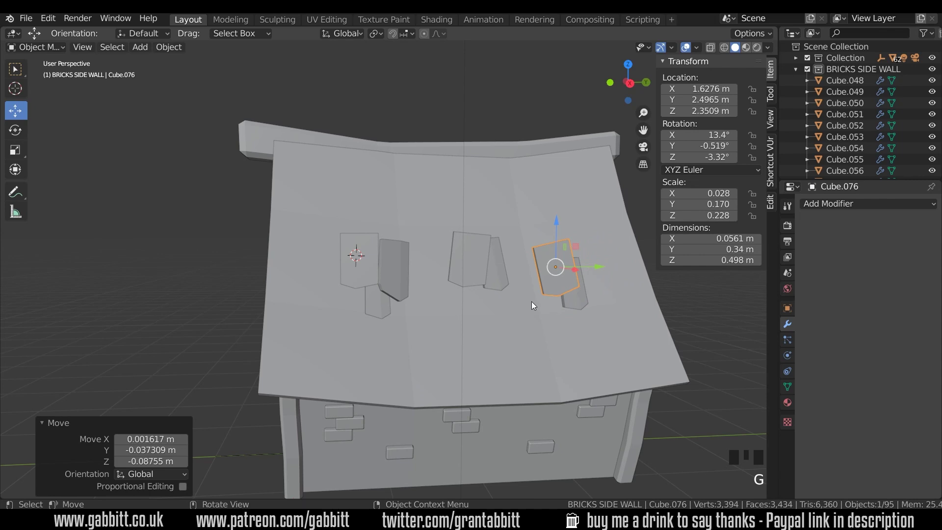
# Duplicate the bevelled third tile lower on the roof, about 0.30 m along Y and -0.59 m along Z
pyautogui.click(405, 277)
pyautogui.hotkey('shift', 'd')
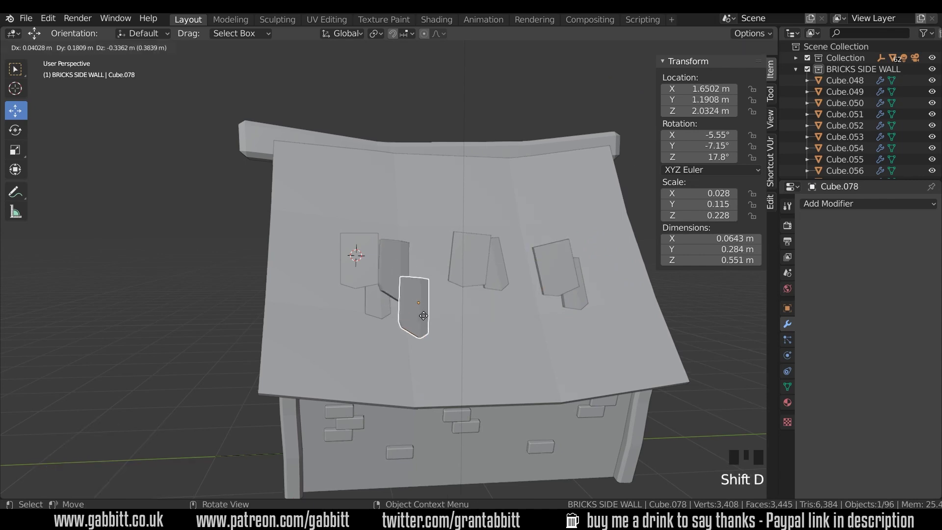
pyautogui.click(437, 338)
# Duplicate the lower bevelled tile about 0.20 m along Y and rotate the new copy -12.8° in the view
pyautogui.hotkey('shift', 'd')
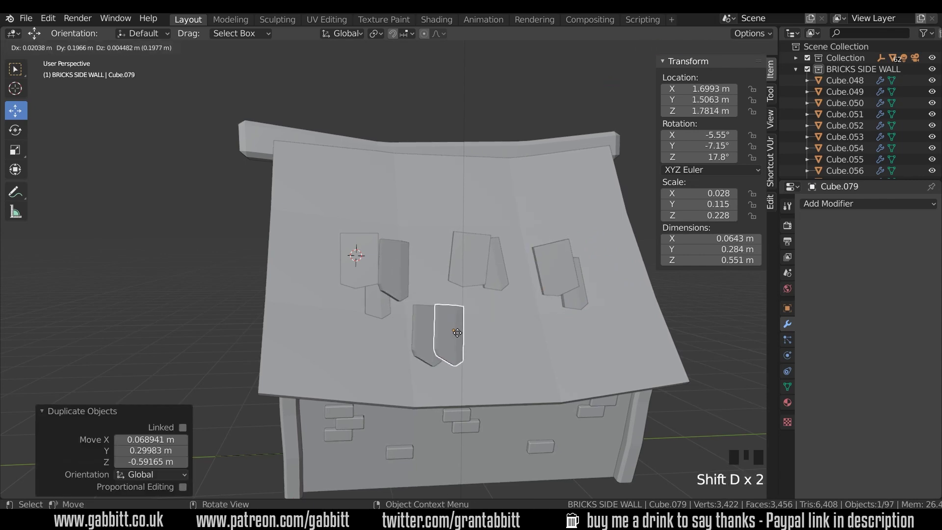
pyautogui.click(514, 339)
pyautogui.press('r')
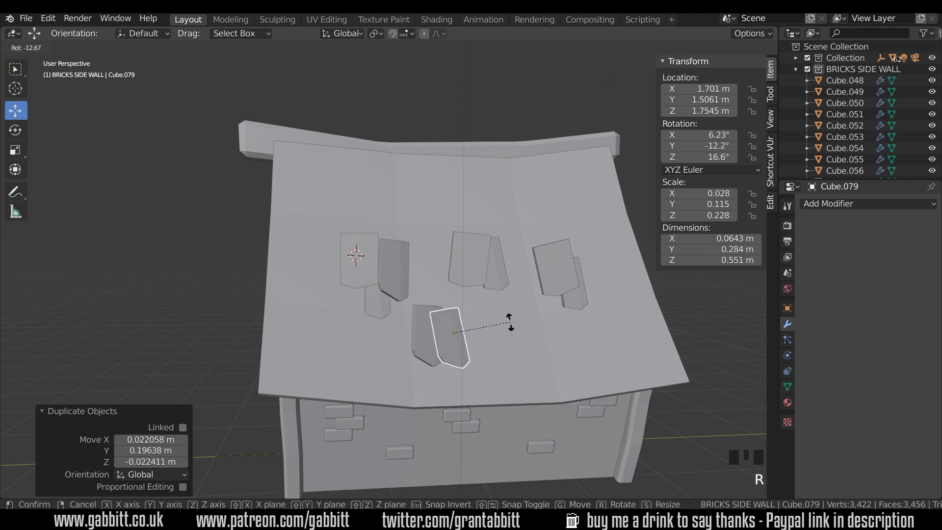
pyautogui.click(479, 331)
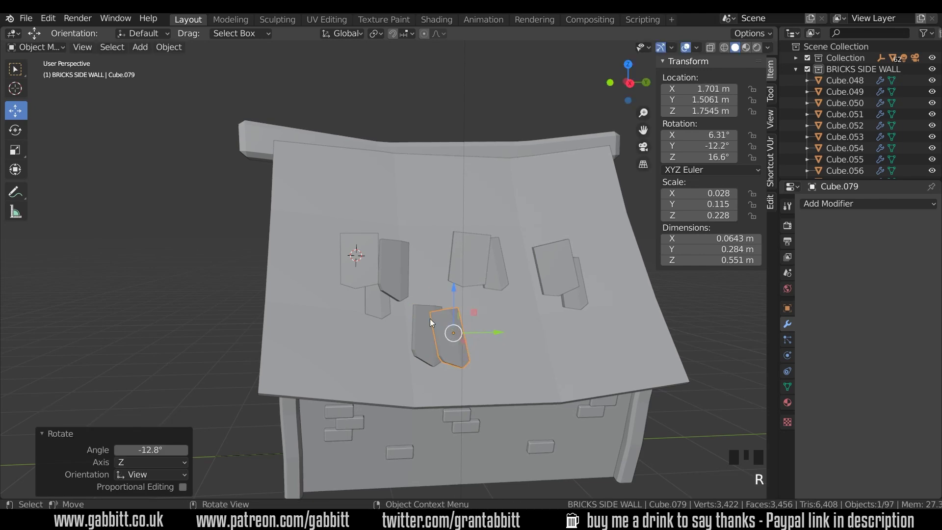
# Select the roof tiles, rotate them -30.4° in the front view and move them about -0.71 m along X and 0.61 m along Z
pyautogui.click(378, 307)
pyautogui.keyDown('shift'); pyautogui.click(358, 270); pyautogui.keyUp('shift')
pyautogui.keyDown('shift'); pyautogui.click(395, 274); pyautogui.keyUp('shift')
pyautogui.keyDown('shift'); pyautogui.click(471, 260); pyautogui.keyUp('shift')
pyautogui.keyDown('shift'); pyautogui.click(495, 264); pyautogui.keyUp('shift')
pyautogui.keyDown('shift'); pyautogui.click(561, 273); pyautogui.keyUp('shift')
pyautogui.keyDown('shift'); pyautogui.click(565, 301); pyautogui.keyUp('shift')
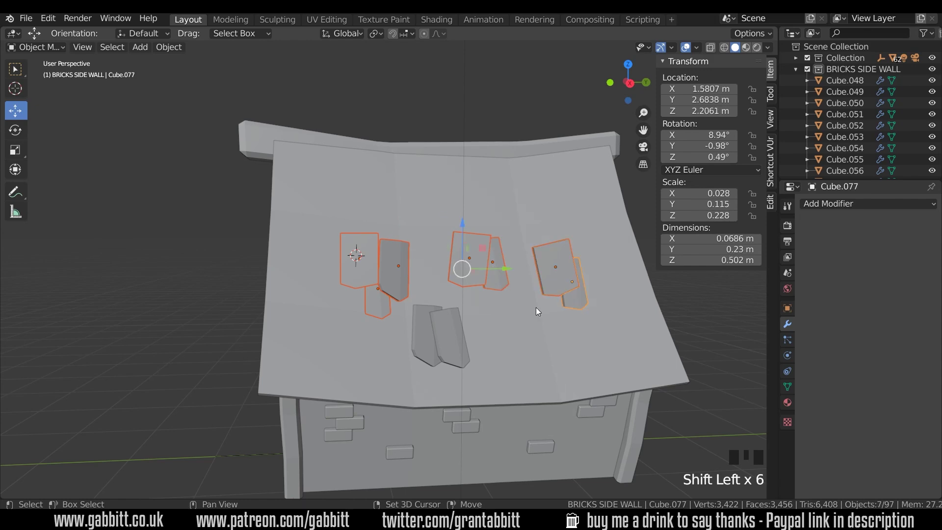
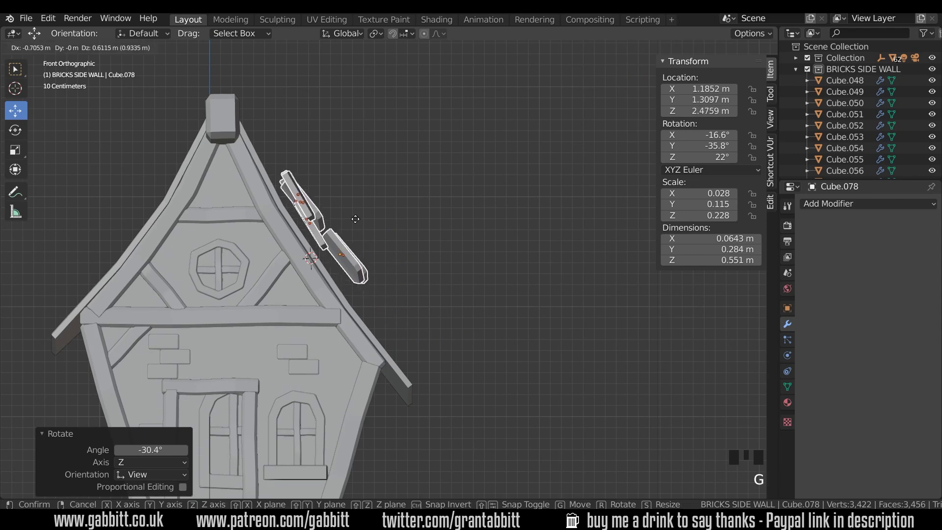
pyautogui.click(337, 210)
# Nudge the tilted tiles closer against the roof surface
pyautogui.moveTo(337, 210); pyautogui.dragTo(374, 262, button='middle')
pyautogui.moveTo(330, 236); pyautogui.dragTo(341, 253)
pyautogui.moveTo(342, 253); pyautogui.dragTo(403, 270, button='middle')
pyautogui.moveTo(356, 243); pyautogui.dragTo(340, 243)
pyautogui.moveTo(341, 243); pyautogui.dragTo(293, 278, button='middle')
# Duplicate the three-tile cluster toward the front end of the ridge, about 0.095 m along X, -0.72 m along Y and 0.39 m along Z
pyautogui.click(354, 172)
pyautogui.keyDown('shift'); pyautogui.click(375, 209); pyautogui.keyUp('shift')
pyautogui.keyDown('shift'); pyautogui.click(382, 197); pyautogui.keyUp('shift')
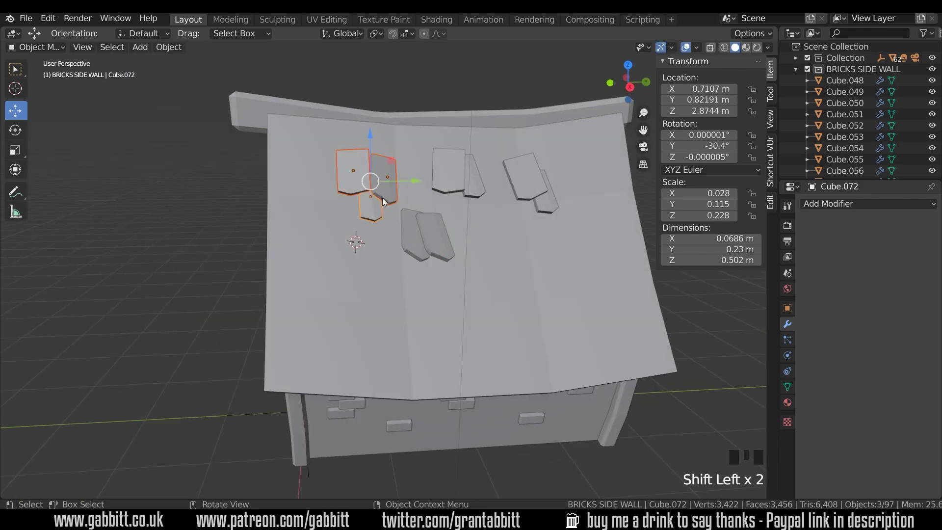
pyautogui.scroll(-4, 388, 201)
pyautogui.moveTo(437, 246)
pyautogui.mouseDown(button='middle')
pyautogui.moveTo(470, 236)
pyautogui.moveTo(412, 230)
pyautogui.moveTo(506, 236)
pyautogui.moveTo(434, 236)
pyautogui.mouseUp(button='middle')
pyautogui.hotkey('shift', 'd')
pyautogui.click(377, 218)
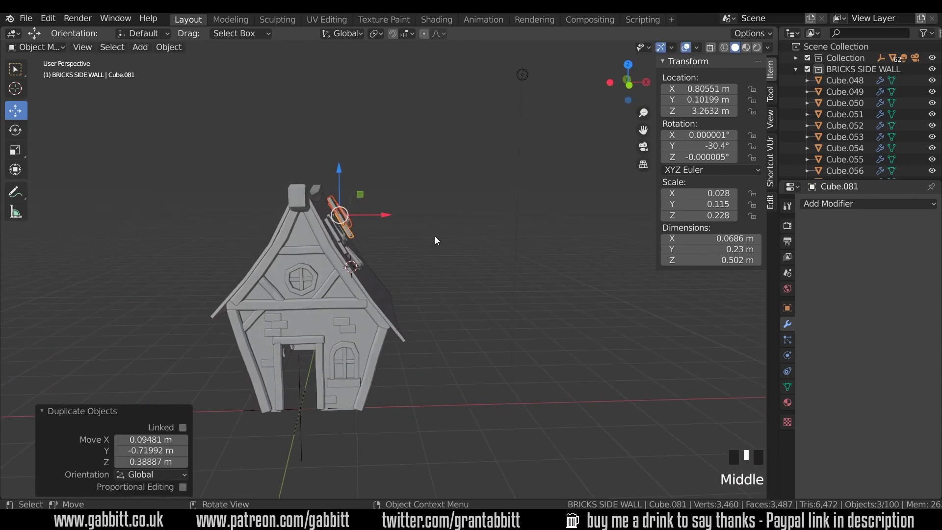
# Move the copied cluster about -0.32 m along X onto the slope, then shift it about -0.11 m along Y
pyautogui.press('KP_1')
pyautogui.press('g')
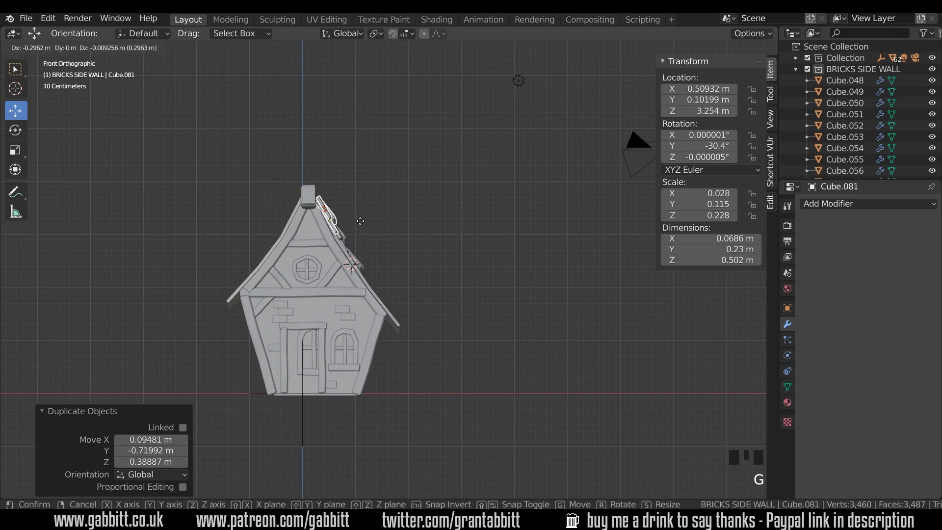
pyautogui.click(360, 220)
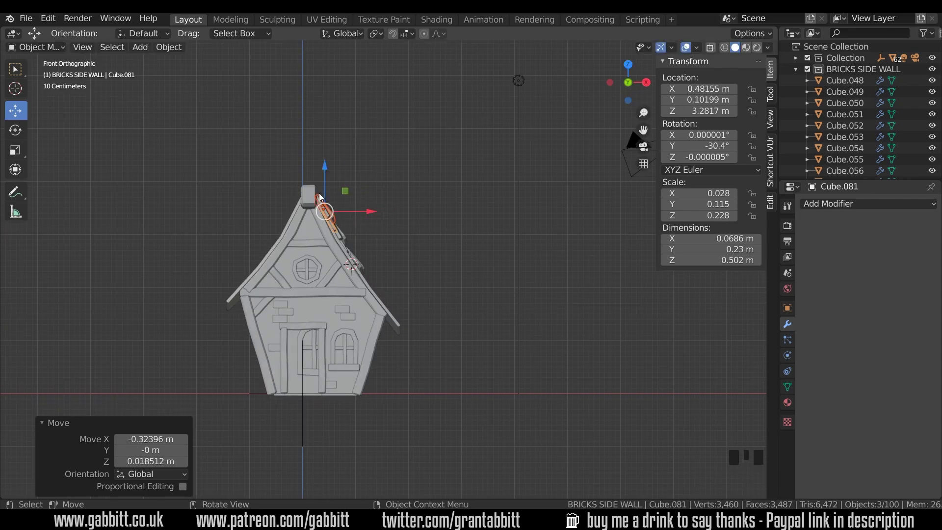
pyautogui.press('g')
pyautogui.click(336, 208)
pyautogui.moveTo(336, 208); pyautogui.dragTo(316, 223, button='middle')
pyautogui.moveTo(380, 201); pyautogui.dragTo(328, 205)
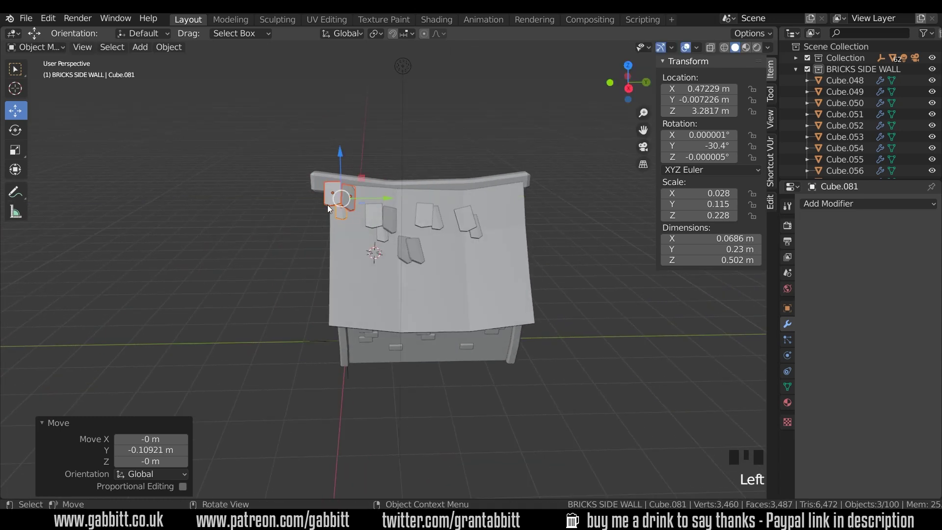
# Duplicate the tilted upper pair to the back eave corner, about 0.67 m along X, 1.22 m along Y and -1.73 m along Z
pyautogui.click(465, 224)
pyautogui.keyDown('shift'); pyautogui.click(477, 231); pyautogui.keyUp('shift')
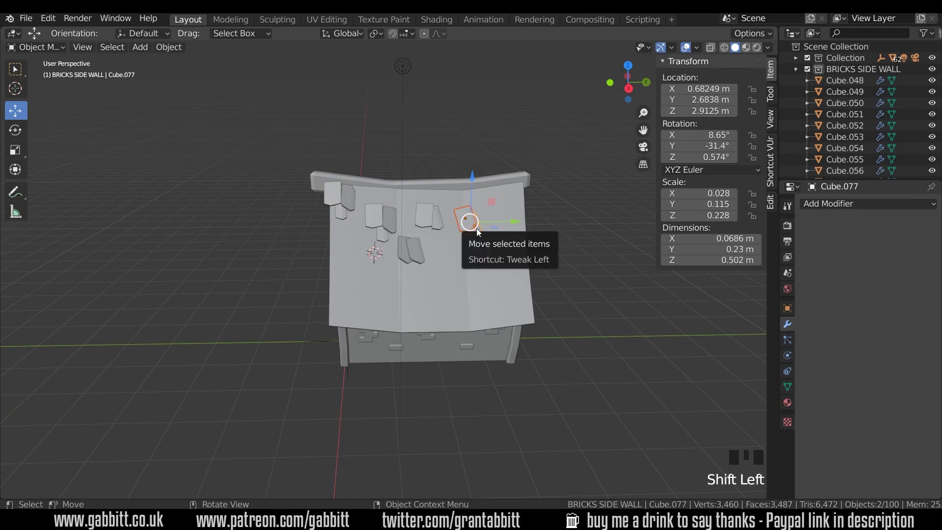
pyautogui.hotkey('shift', 'd')
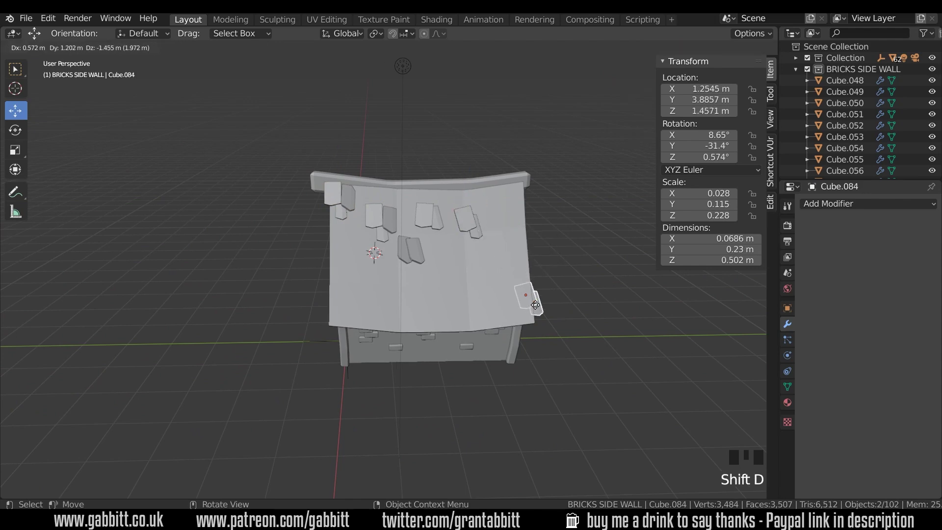
pyautogui.click(538, 318)
pyautogui.moveTo(538, 318); pyautogui.dragTo(462, 296, button='middle')
# Move the back corner pair about 0.47 m along X and 0.083 m along Z, and rotate it about -8° to follow the eave
pyautogui.press('KP_3')
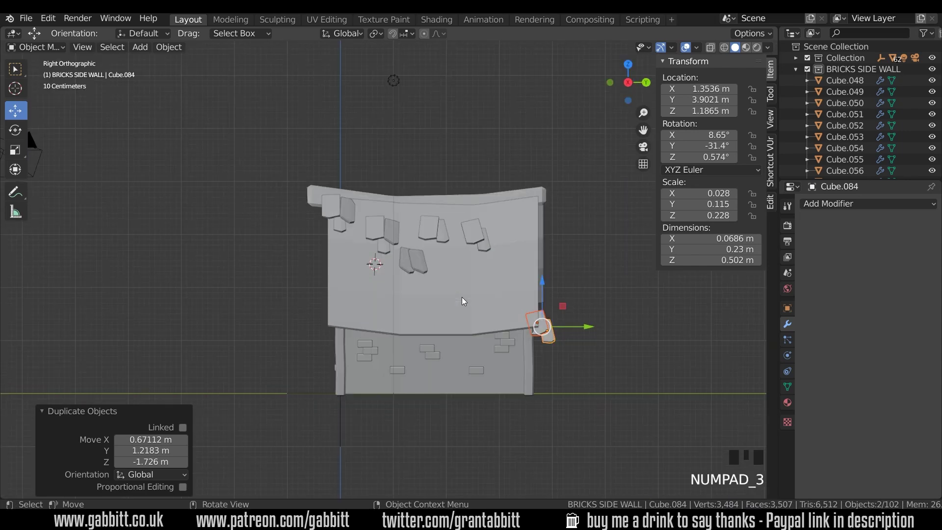
pyautogui.press('KP_1')
pyautogui.press('g')
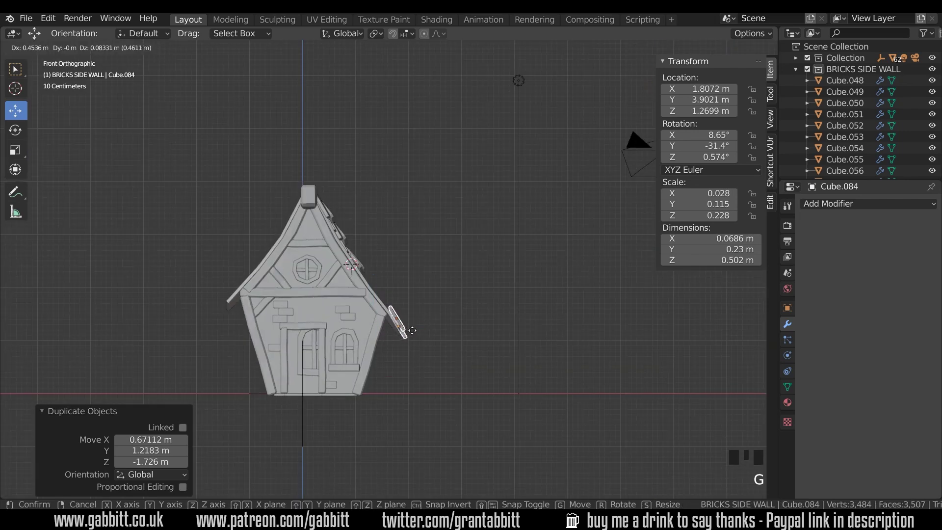
pyautogui.click(413, 331)
pyautogui.press('r')
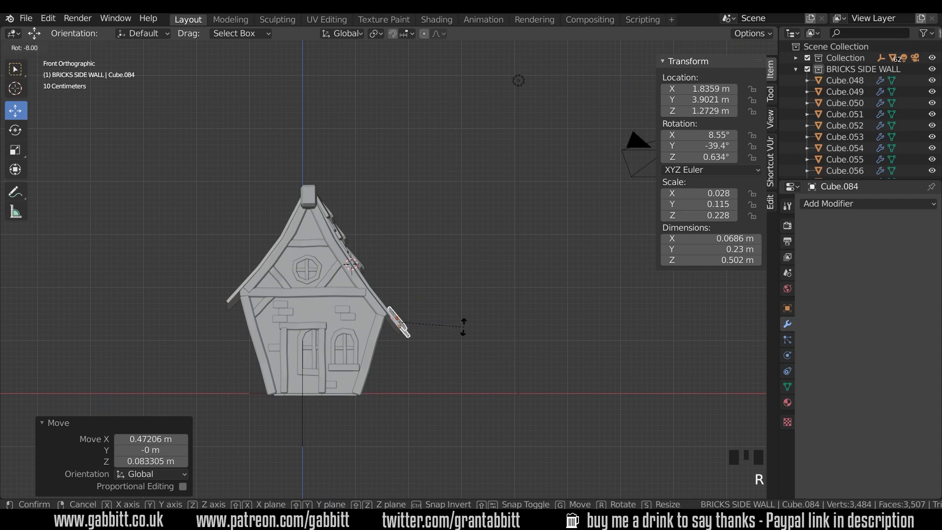
pyautogui.click(463, 328)
pyautogui.moveTo(464, 327); pyautogui.dragTo(323, 367, button='middle')
pyautogui.press('KP_3')
pyautogui.click(551, 332)
# Duplicate the bevelled pair down to the eave near the front and move the copy about 0.86 m along X
pyautogui.click(407, 262)
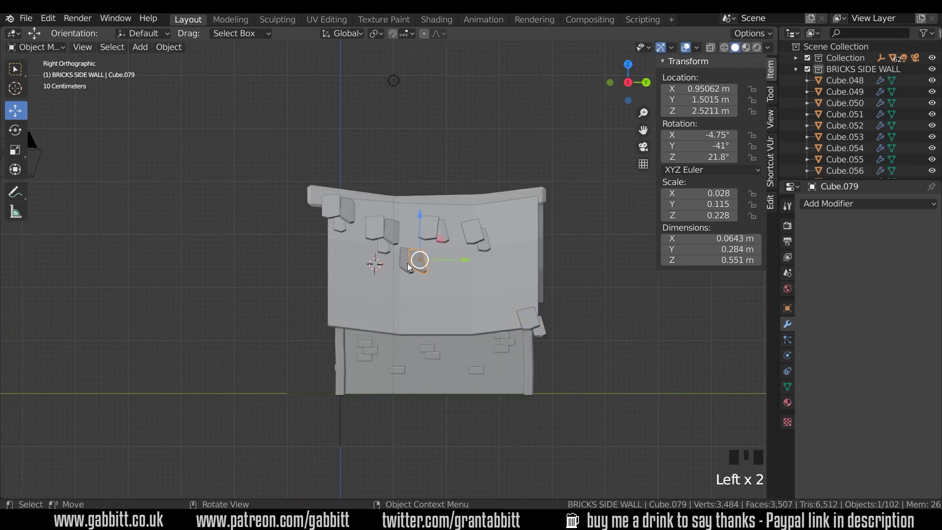
pyautogui.hotkey('shift', 'd')
pyautogui.click(368, 326)
pyautogui.press('KP_1')
pyautogui.press('g')
pyautogui.press('x')
pyautogui.click(528, 327)
pyautogui.scroll(3, 408, 366)
pyautogui.moveTo(528, 327); pyautogui.dragTo(378, 367, button='middle')
# Duplicate the eave pair to the front corner, rotate the copy 23° in the view and move it about -0.041 m along X
pyautogui.hotkey('shift', 'd')
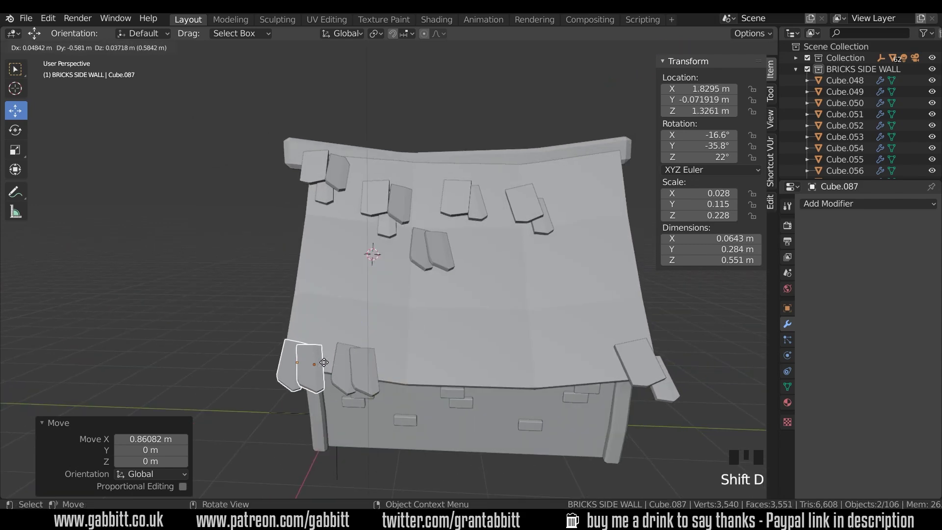
pyautogui.click(322, 357)
pyautogui.press('r')
pyautogui.click(380, 369)
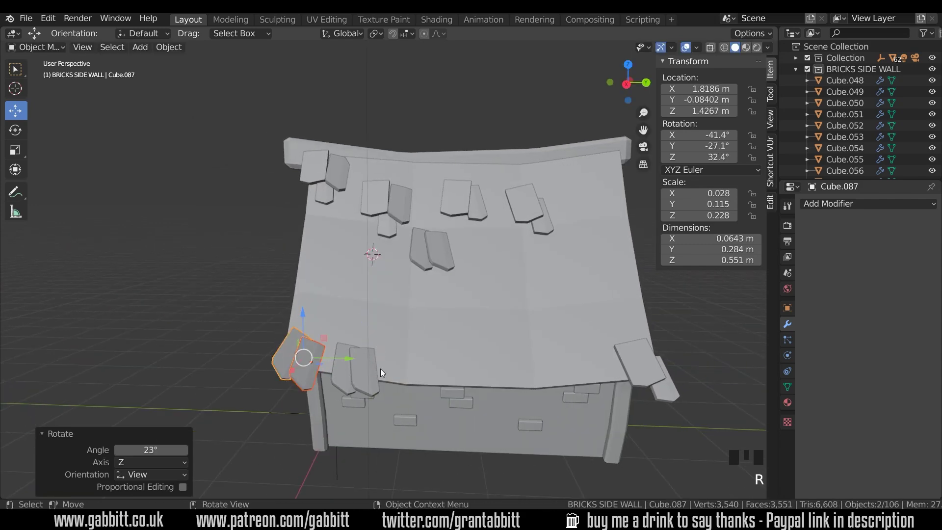
pyautogui.moveTo(381, 368); pyautogui.dragTo(449, 375, button='middle')
pyautogui.moveTo(450, 378); pyautogui.dragTo(431, 380)
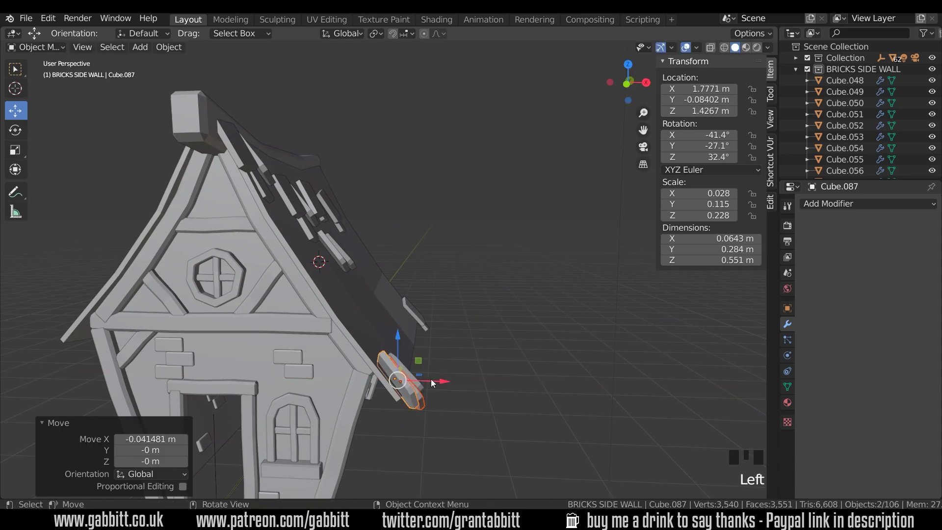
# Rotate a single tile of the front corner pair to vary its angle
pyautogui.moveTo(404, 389); pyautogui.dragTo(387, 322, button='middle')
pyautogui.click(386, 321)
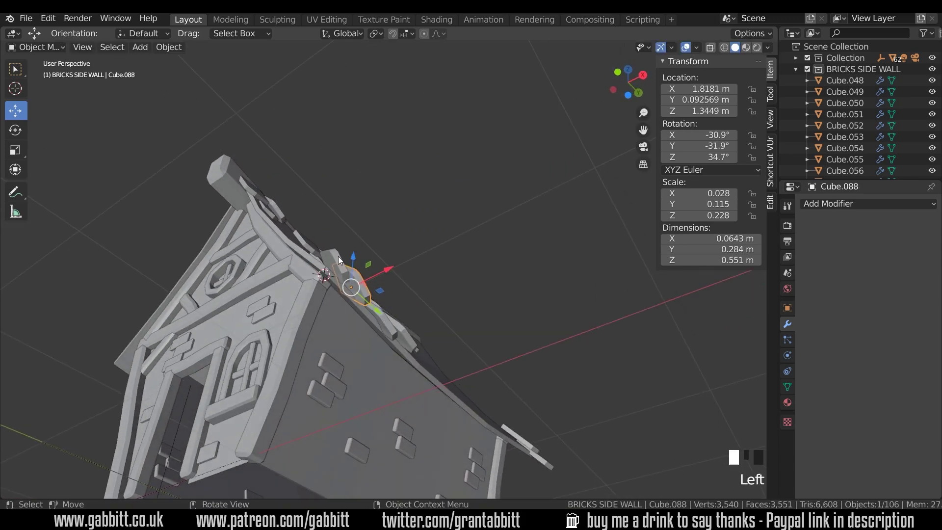
pyautogui.moveTo(338, 257); pyautogui.dragTo(351, 363, button='middle')
pyautogui.press('r')
pyautogui.click(354, 294)
# Scale the front tile of the neighbouring eave pair down to about 0.195 m wide and 0.379 m long
pyautogui.click(351, 366)
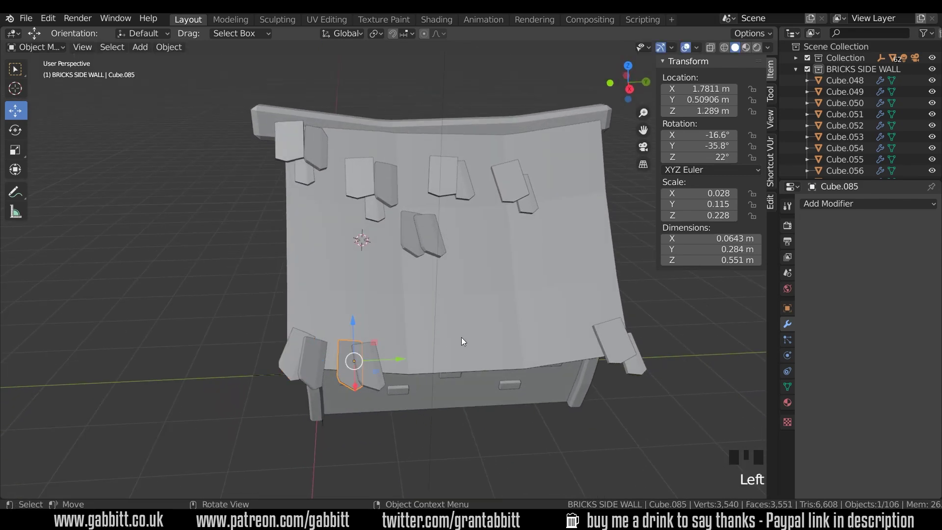
pyautogui.press('s')
pyautogui.click(441, 351)
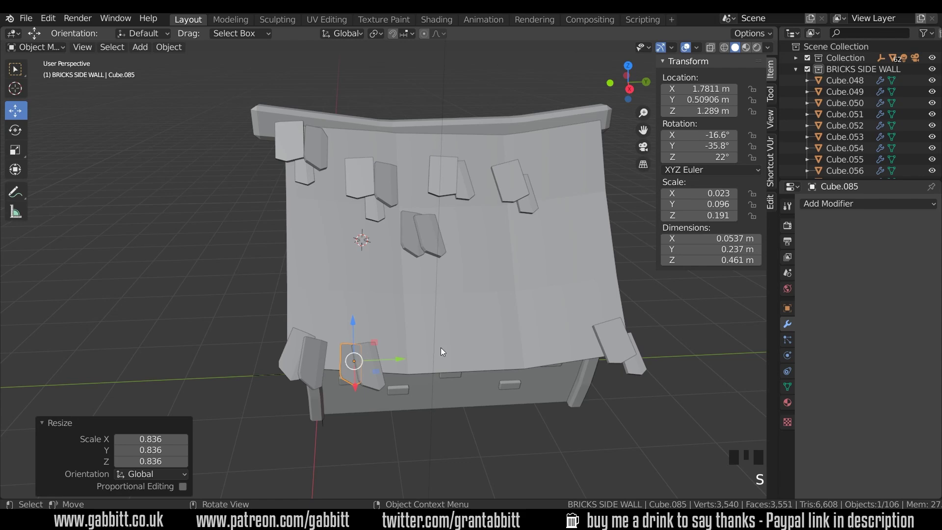
pyautogui.press('s')
# Duplicate the mid-roof bevelled pair to just above the front eave tiles and rotate the copy 17.9° in the view
pyautogui.keyDown('shift'); pyautogui.click(427, 235); pyautogui.keyUp('shift')
pyautogui.hotkey('shift', 'd')
pyautogui.click(442, 295)
pyautogui.moveTo(442, 294); pyautogui.dragTo(490, 256, button='middle')
pyautogui.press('r')
pyautogui.click(525, 219)
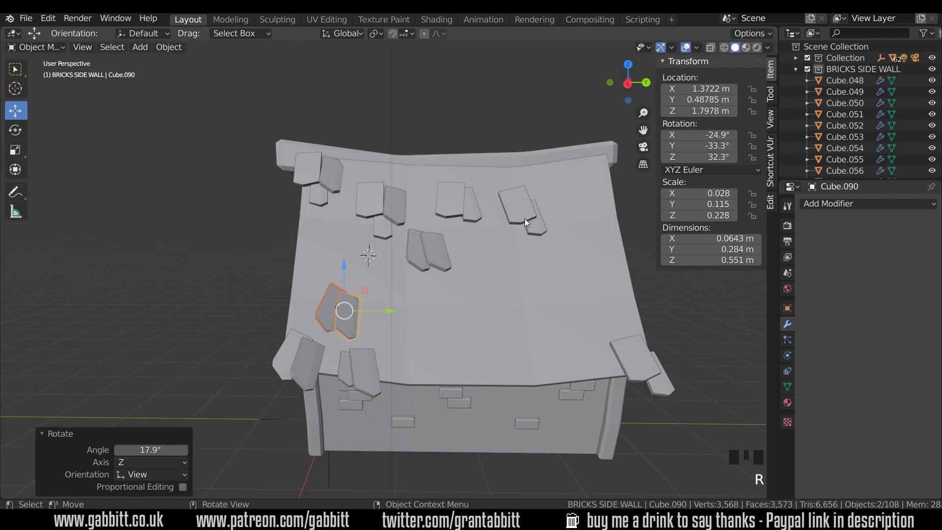
# Duplicate tiles to form a pair at the ridge's back end and three-tile clusters at the back edge and lower middle
pyautogui.hotkey('shift', 'd')
pyautogui.click(525, 218)
pyautogui.moveTo(524, 218)
pyautogui.mouseDown(button='middle')
pyautogui.moveTo(482, 219)
pyautogui.moveTo(519, 221)
pyautogui.mouseUp(button='middle')
pyautogui.keyDown('shift'); pyautogui.click(408, 227); pyautogui.keyUp('shift')
pyautogui.hotkey('shift', 'd')
pyautogui.moveTo(409, 227); pyautogui.dragTo(567, 304, button='middle')
pyautogui.click(464, 323)
pyautogui.press('r')
pyautogui.click(567, 304)
# Duplicate the upper middle pair twice around the middle of the eave and rotate the last copy -9.98° in the view
pyautogui.click(478, 219)
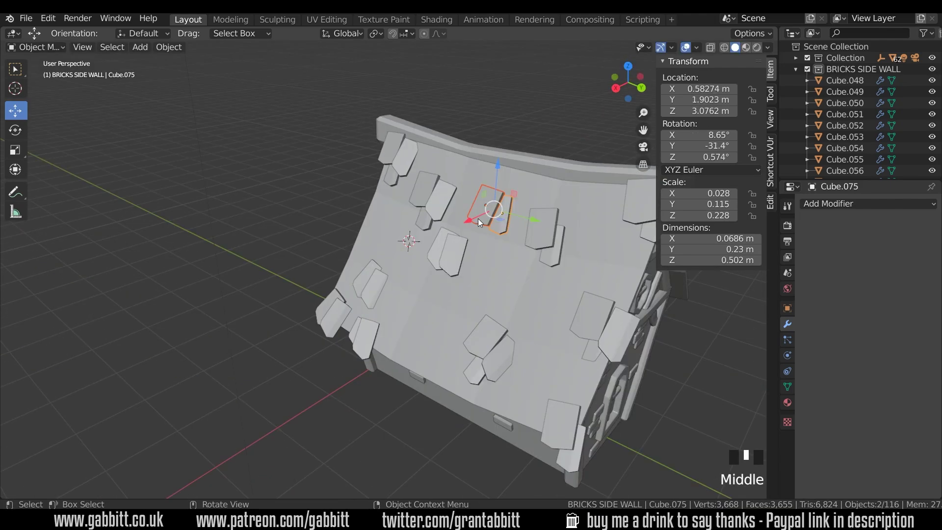
pyautogui.hotkey('shift', 'd')
pyautogui.click(477, 218)
pyautogui.moveTo(477, 218); pyautogui.dragTo(574, 271, button='middle')
pyautogui.hotkey('shift', 'd')
pyautogui.press('g')
pyautogui.click(422, 311)
pyautogui.press('r')
pyautogui.click(398, 331)
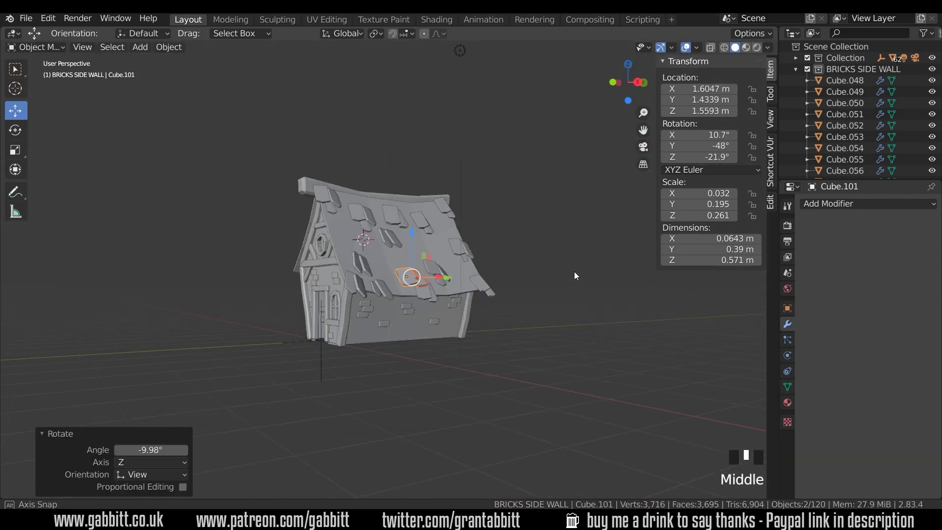
pyautogui.scroll(5, 574, 271)
pyautogui.click(482, 325)
pyautogui.click(485, 349)
pyautogui.scroll(-5, 486, 349)
pyautogui.keyDown('shift'); pyautogui.moveTo(486, 349); pyautogui.dragTo(501, 292, button='middle'); pyautogui.keyUp('shift')
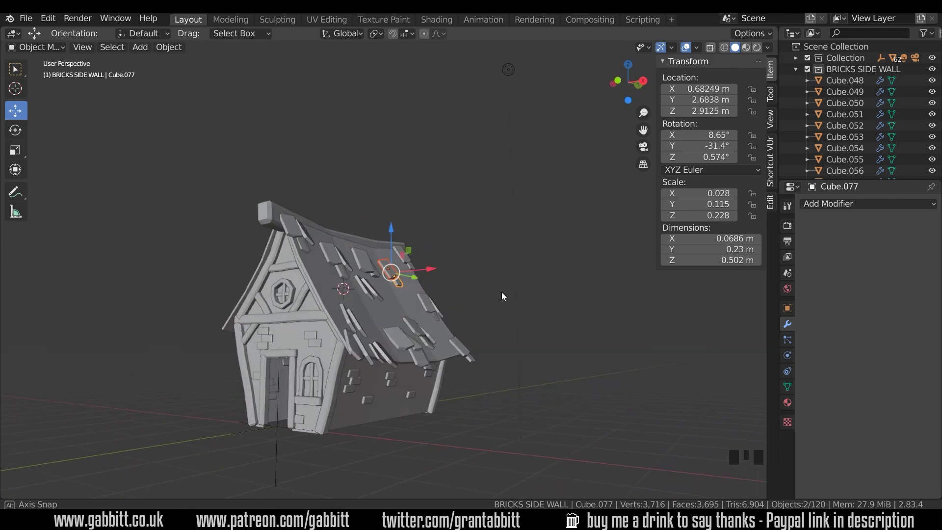
# Scale up the tile pair above the front eave corner by 1.202
pyautogui.scroll(2, 413, 328)
pyautogui.click(333, 342)
pyautogui.keyDown('shift'); pyautogui.click(358, 354); pyautogui.keyUp('shift')
pyautogui.moveTo(358, 354); pyautogui.dragTo(438, 252, button='middle')
pyautogui.press('s')
pyautogui.click(378, 350)
# Rotate the enlarged pair in the overhead view, then 4.91° in the gable-side view to follow the slope
pyautogui.press('r')
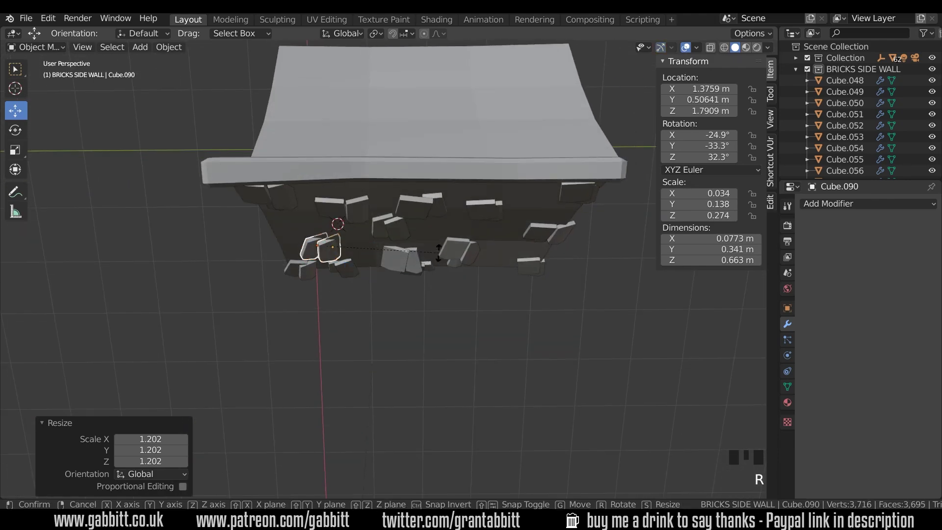
pyautogui.click(387, 292)
pyautogui.moveTo(388, 293); pyautogui.dragTo(414, 292, button='middle')
pyautogui.press('r')
pyautogui.click(447, 320)
pyautogui.scroll(3, 448, 374)
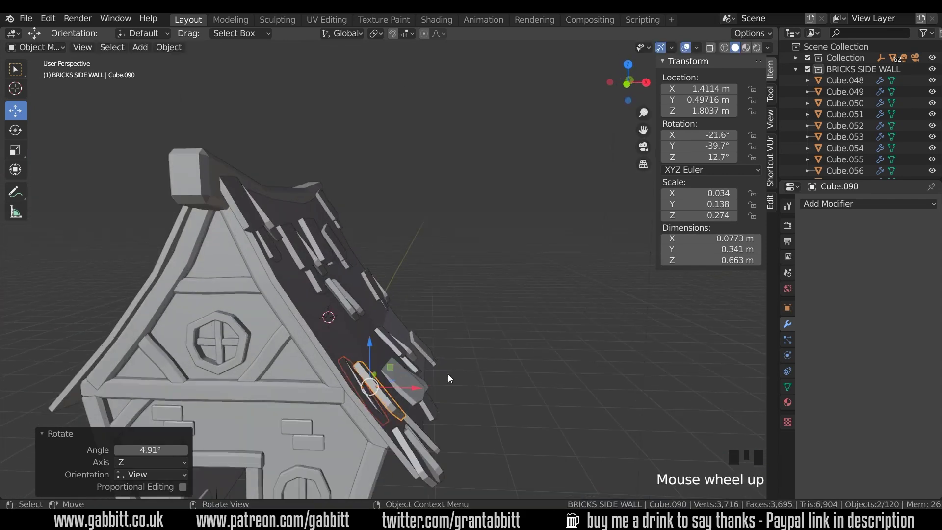
# Rotate the front tile of the enlarged pair to follow the roof and move it about 0.135 m along X
pyautogui.scroll(2, 448, 374)
pyautogui.click(340, 326)
pyautogui.press('r')
pyautogui.click(379, 302)
pyautogui.press('g')
pyautogui.click(397, 301)
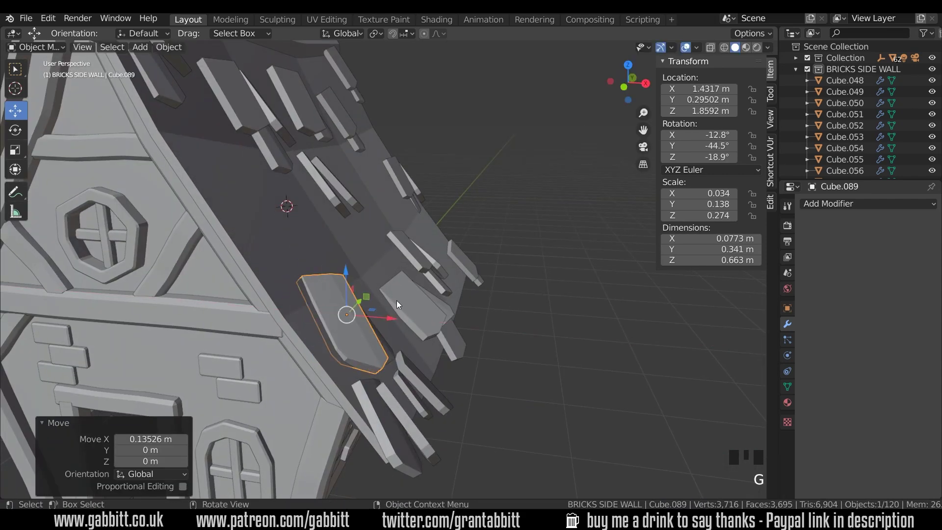
# Rotate a bevelled tile of the mid-roof pair so it lies flatter against the roof
pyautogui.scroll(-5, 397, 300)
pyautogui.moveTo(397, 301); pyautogui.dragTo(450, 287, button='middle')
pyautogui.moveTo(379, 257); pyautogui.dragTo(346, 300, button='middle')
pyautogui.click(377, 243)
pyautogui.press('r')
pyautogui.click(425, 237)
# Rotate the front corner eave tile -6.81° and the small neighbouring eave tile -17.9° about their local Z axes
pyautogui.click(345, 301)
pyautogui.press('r')
pyautogui.click(382, 308)
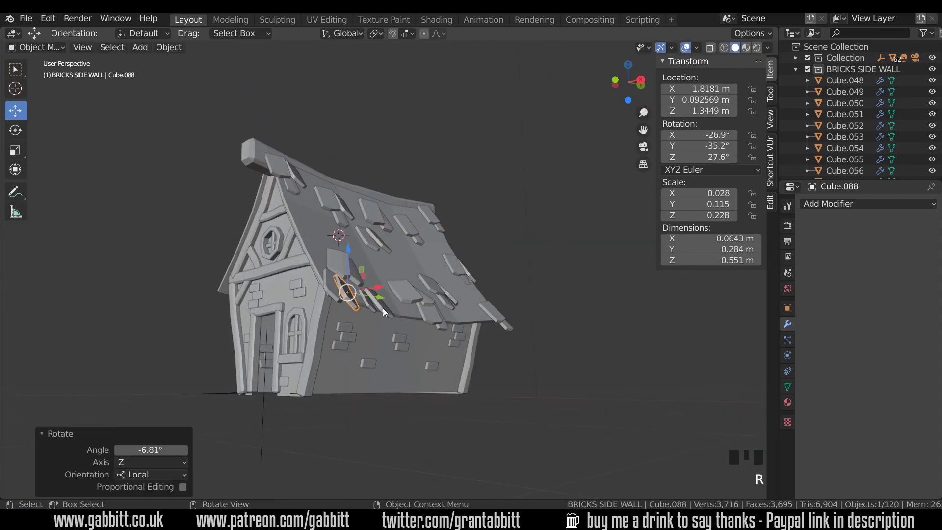
pyautogui.click(383, 305)
pyautogui.press('r')
pyautogui.click(437, 301)
pyautogui.moveTo(436, 300); pyautogui.dragTo(444, 302, button='middle')
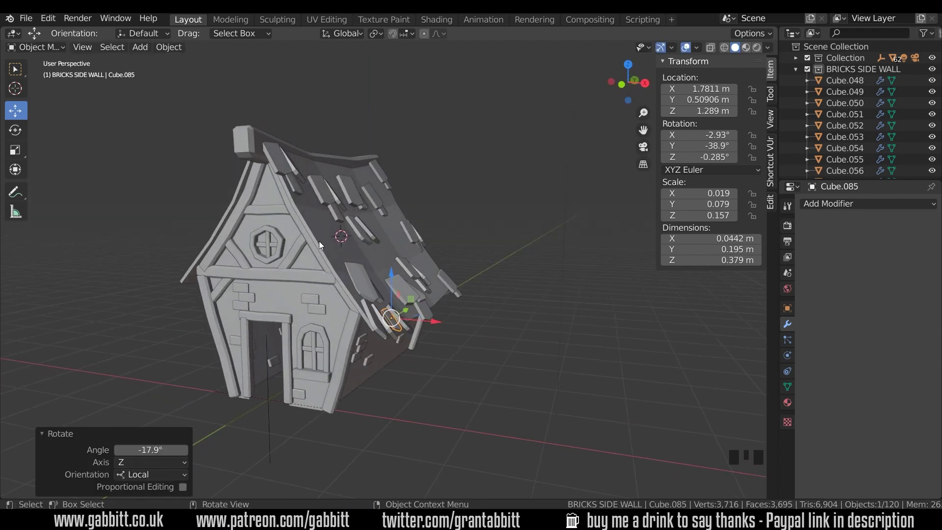
# Duplicate the mid-roof bevelled pair and place the copy overhanging the roof's front edge at mid-height
pyautogui.moveTo(319, 241); pyautogui.dragTo(299, 249, button='middle')
pyautogui.click(391, 227)
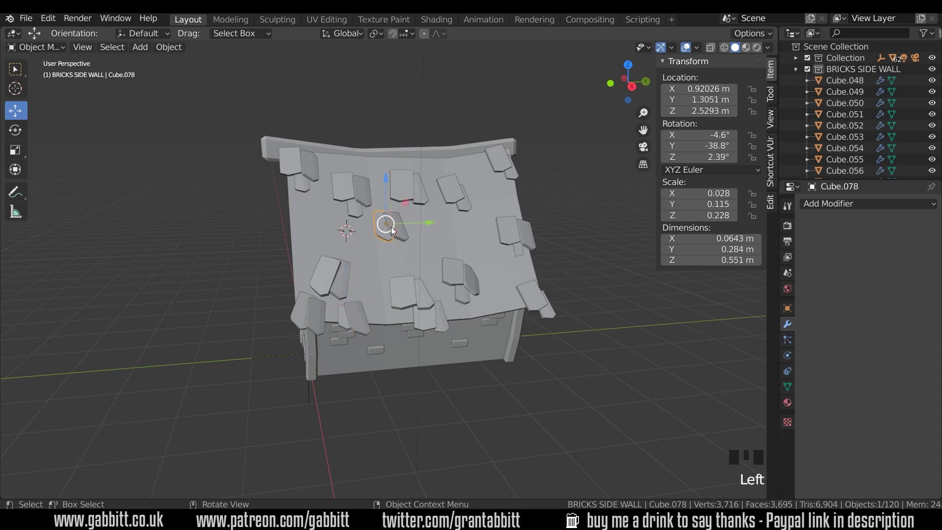
pyautogui.hotkey('shift', 'd')
pyautogui.click(346, 227)
pyautogui.press('s')
pyautogui.press('g')
pyautogui.click(315, 259)
pyautogui.moveTo(316, 259); pyautogui.dragTo(436, 295, button='middle')
# Enlarge the tilted pair near the back of the top row, move it toward the ridge and rotate it 5.94° in the view
pyautogui.click(422, 213)
pyautogui.press('g')
pyautogui.click(373, 188)
pyautogui.press('r')
pyautogui.click(491, 215)
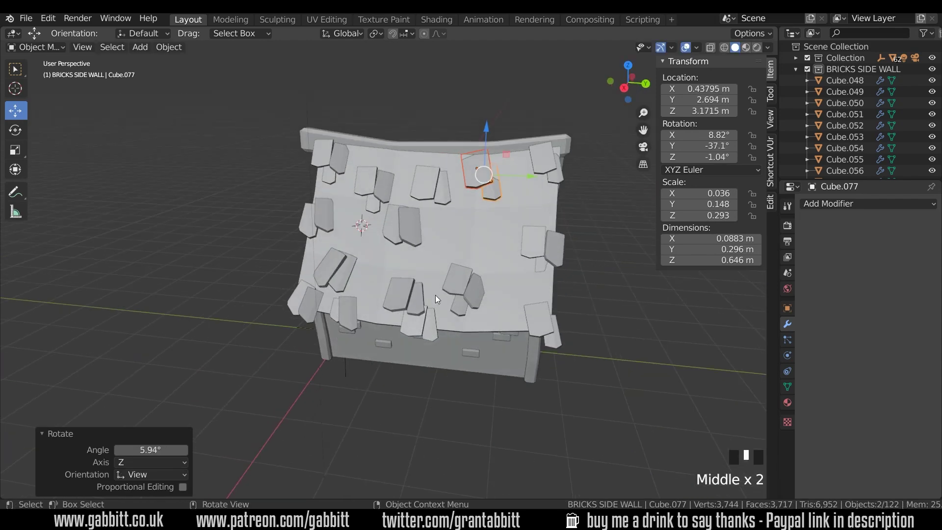
# Duplicate the upper middle tile pair into the gap at mid-height toward the back of the roof
pyautogui.keyDown('shift'); pyautogui.click(435, 192); pyautogui.keyUp('shift')
pyautogui.hotkey('shift', 'd')
pyautogui.click(427, 212)
pyautogui.moveTo(427, 211); pyautogui.dragTo(547, 351, button='middle')
pyautogui.press('g')
pyautogui.click(432, 265)
# Rotate the new wide tile to fit the slope and move it about -0.053 m along X against the roof
pyautogui.press('r')
pyautogui.click(450, 255)
pyautogui.press('g')
pyautogui.click(595, 242)
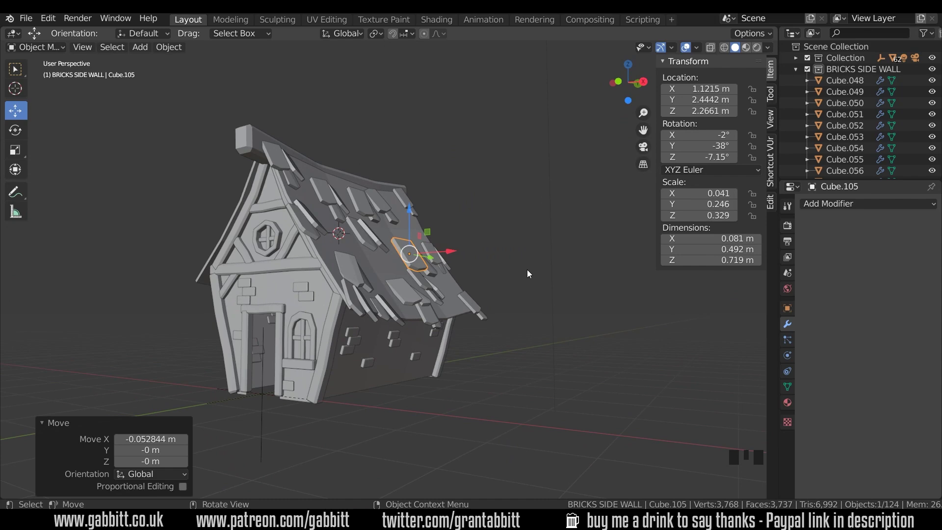
pyautogui.moveTo(527, 269); pyautogui.dragTo(464, 300, button='middle')
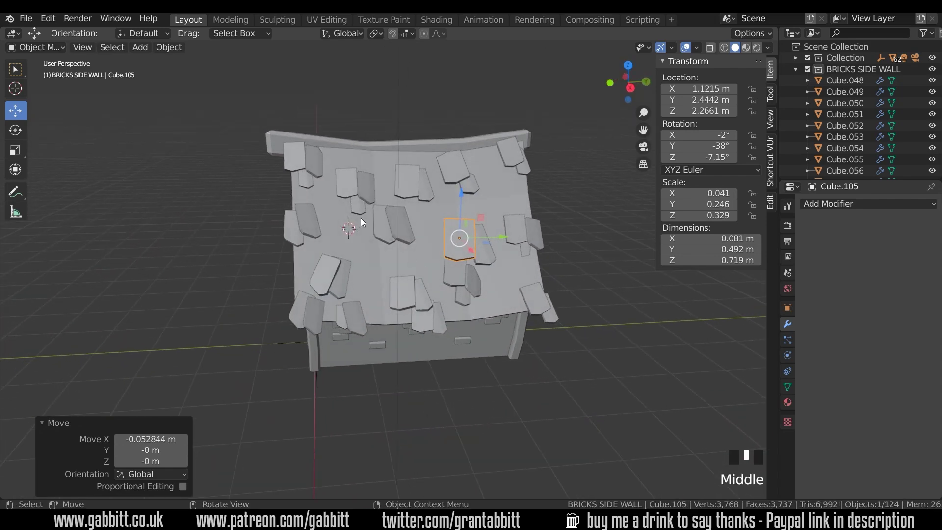
# Select the tiles along the top row of the tiled slope, near the ridge
pyautogui.click(307, 165)
pyautogui.keyDown('shift'); pyautogui.moveTo(310, 168); pyautogui.dragTo(339, 182); pyautogui.keyUp('shift')
pyautogui.hotkey('ctrl', 'z')
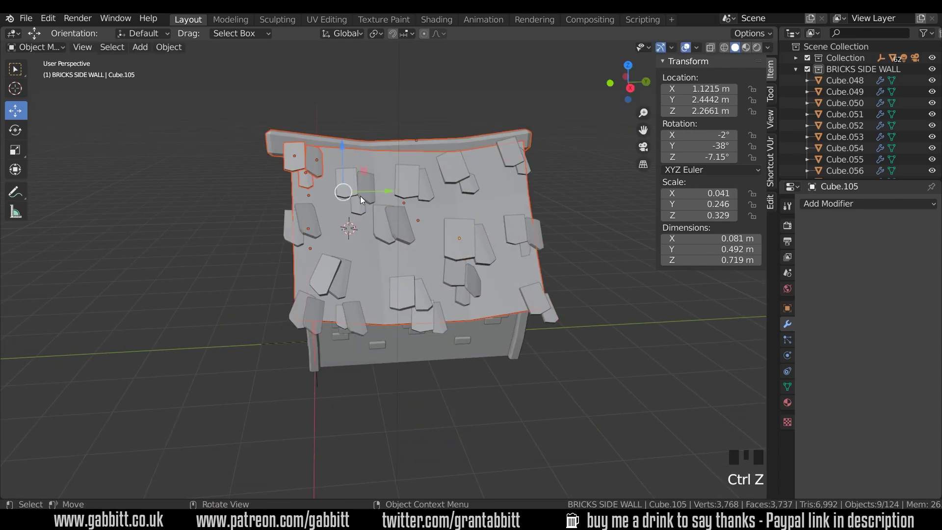
pyautogui.keyDown('shift'); pyautogui.click(359, 188); pyautogui.keyUp('shift')
pyautogui.keyDown('shift'); pyautogui.click(411, 179); pyautogui.keyUp('shift')
pyautogui.keyDown('shift'); pyautogui.click(460, 178); pyautogui.keyUp('shift')
pyautogui.keyDown('shift'); pyautogui.click(513, 166); pyautogui.keyUp('shift')
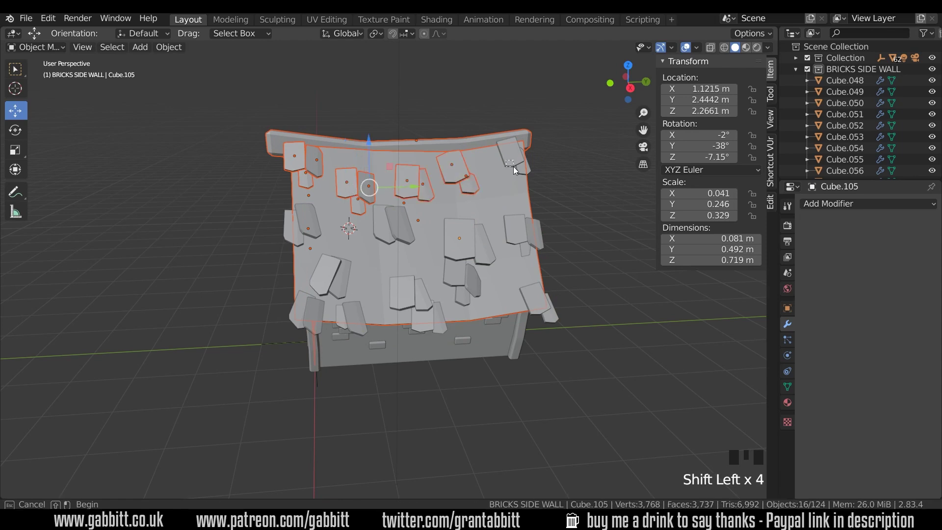
# Add the middle and lower rows of tiles on the same slope to the selection
pyautogui.keyDown('shift'); pyautogui.click(520, 224); pyautogui.keyUp('shift')
pyautogui.keyDown('shift'); pyautogui.click(476, 286); pyautogui.keyUp('shift')
pyautogui.keyDown('shift'); pyautogui.click(527, 280); pyautogui.keyUp('shift')
pyautogui.keyDown('shift'); pyautogui.click(548, 306); pyautogui.keyUp('shift')
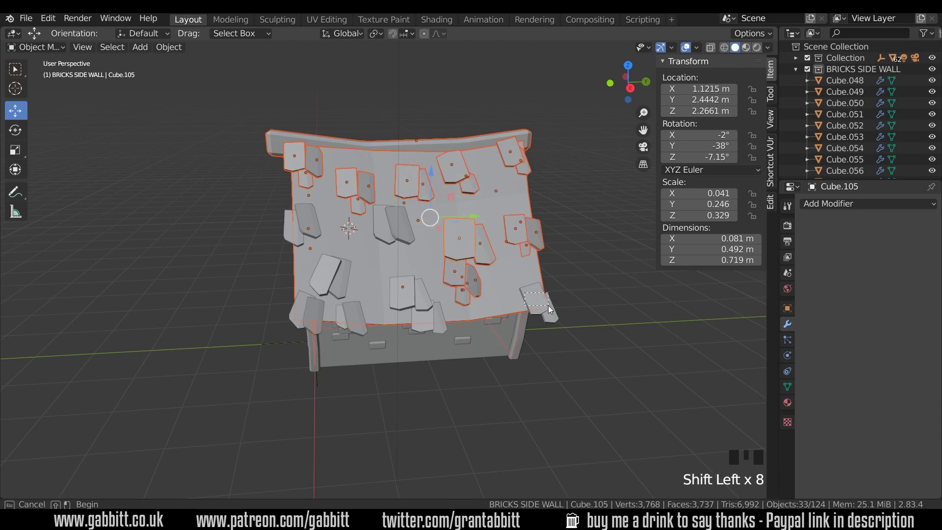
pyautogui.keyDown('shift'); pyautogui.moveTo(405, 282); pyautogui.dragTo(435, 320); pyautogui.keyUp('shift')
pyautogui.keyDown('shift'); pyautogui.click(351, 239); pyautogui.keyUp('shift')
pyautogui.keyDown('shift'); pyautogui.click(321, 269); pyautogui.keyUp('shift')
pyautogui.keyDown('shift'); pyautogui.click(314, 358); pyautogui.keyUp('shift')
pyautogui.keyDown('shift'); pyautogui.click(335, 312); pyautogui.keyUp('shift')
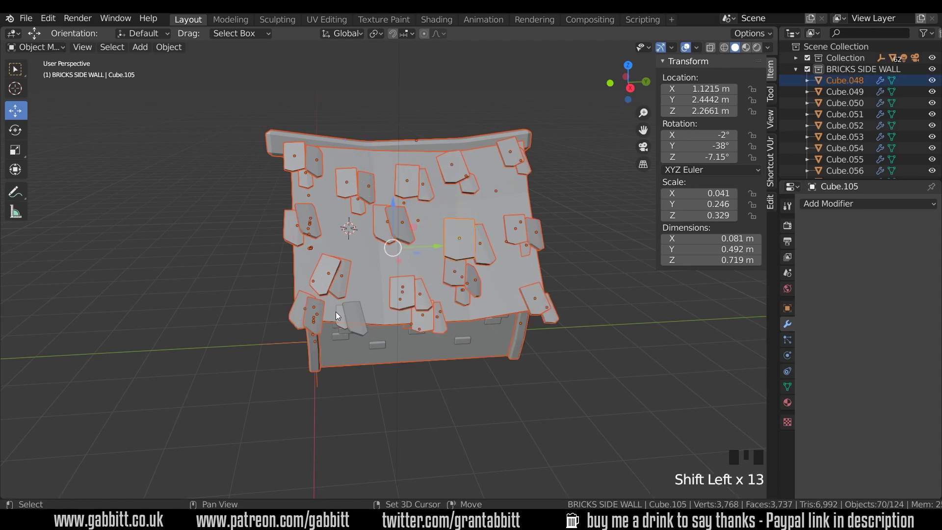
# Remove the front gable parts, ridge beam and other non-tile pieces from the selection
pyautogui.moveTo(335, 311); pyautogui.dragTo(315, 353, button='middle')
pyautogui.keyDown('ctrl'); pyautogui.moveTo(316, 354); pyautogui.dragTo(381, 399); pyautogui.keyUp('ctrl')
pyautogui.moveTo(380, 398); pyautogui.dragTo(226, 207, button='middle')
pyautogui.keyDown('ctrl'); pyautogui.moveTo(192, 157); pyautogui.dragTo(281, 269); pyautogui.keyUp('ctrl')
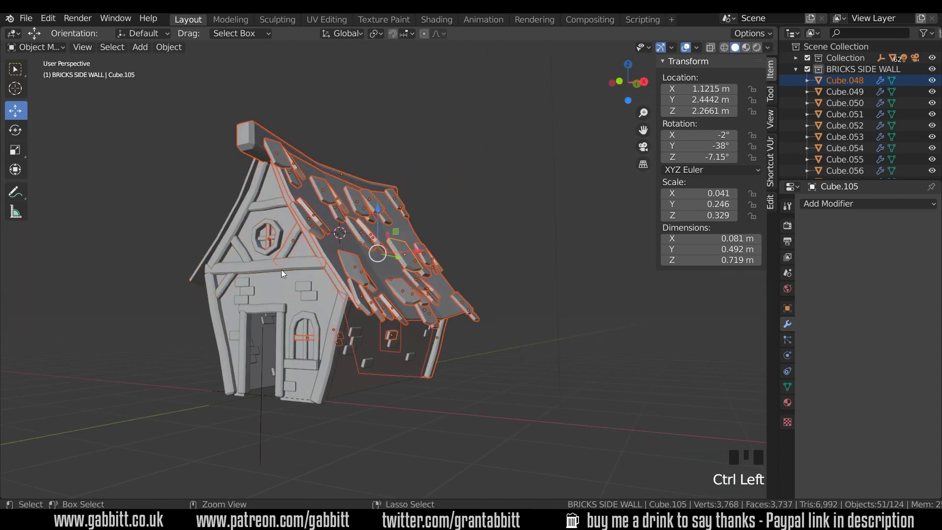
pyautogui.keyDown('ctrl'); pyautogui.moveTo(263, 235); pyautogui.dragTo(276, 263); pyautogui.keyUp('ctrl')
pyautogui.keyDown('ctrl'); pyautogui.click(340, 201); pyautogui.keyUp('ctrl')
pyautogui.moveTo(339, 201); pyautogui.dragTo(339, 266, button='middle')
pyautogui.keyDown('ctrl'); pyautogui.click(545, 238); pyautogui.keyUp('ctrl')
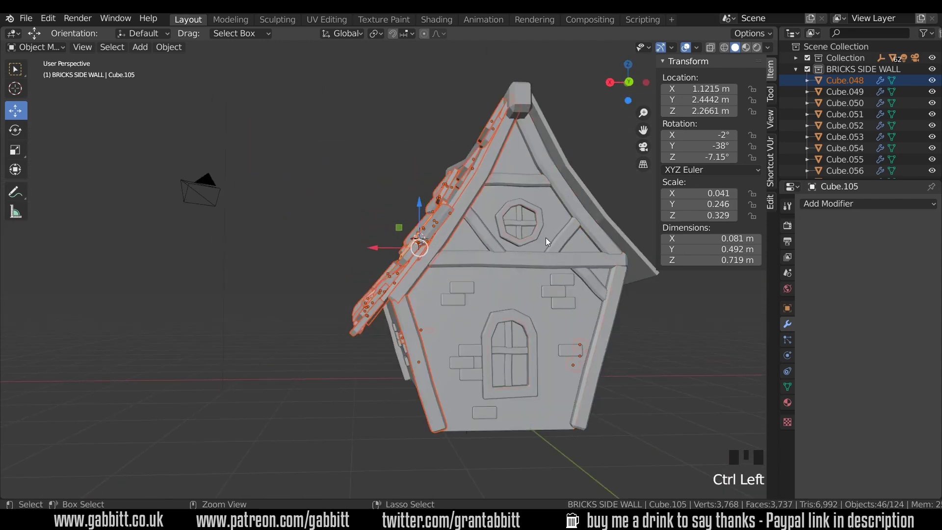
# Deselect the remaining wall bricks, corner posts, side wall and roof panel so mainly the roof tiles stay selected
pyautogui.keyDown('ctrl'); pyautogui.moveTo(541, 314); pyautogui.dragTo(606, 417); pyautogui.keyUp('ctrl')
pyautogui.keyDown('ctrl'); pyautogui.click(410, 345); pyautogui.keyUp('ctrl')
pyautogui.keyDown('ctrl'); pyautogui.click(463, 379); pyautogui.keyUp('ctrl')
pyautogui.moveTo(463, 379); pyautogui.dragTo(447, 251, button='middle')
pyautogui.keyDown('ctrl'); pyautogui.click(392, 321); pyautogui.keyUp('ctrl')
pyautogui.moveTo(392, 321); pyautogui.dragTo(545, 322, button='middle')
pyautogui.keyDown('ctrl'); pyautogui.click(355, 285); pyautogui.keyUp('ctrl')
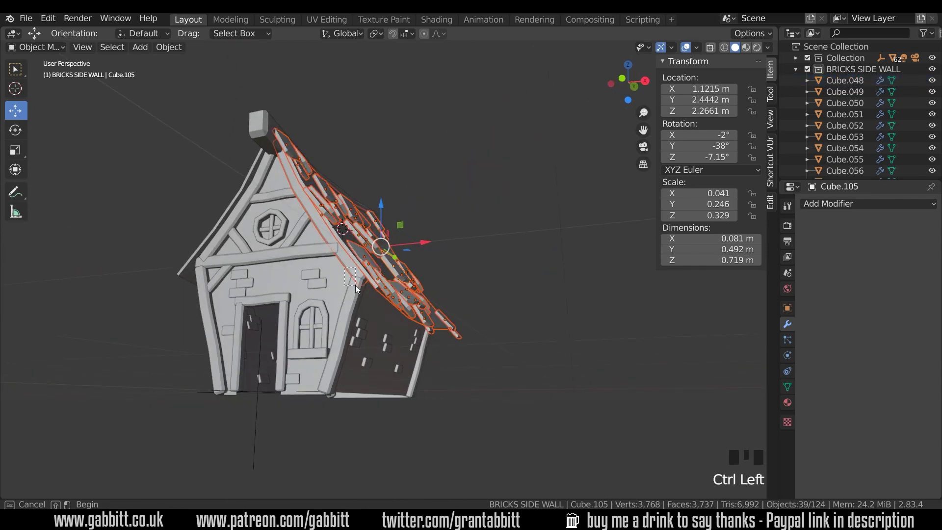
pyautogui.moveTo(356, 285); pyautogui.dragTo(297, 288, button='middle')
pyautogui.keyDown('ctrl'); pyautogui.click(370, 259); pyautogui.keyUp('ctrl')
# Move the selected tiles to a new collection named ROOF TILES
pyautogui.press('m')
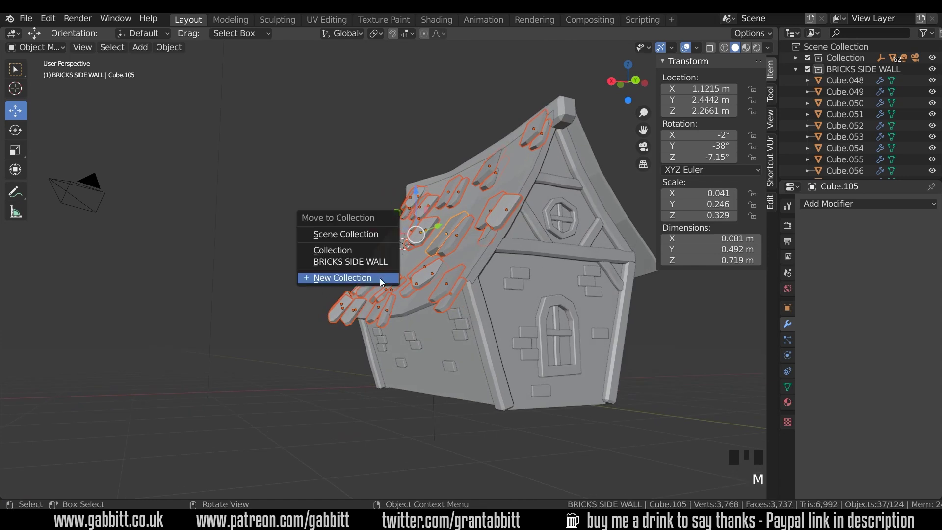
pyautogui.click(375, 277)
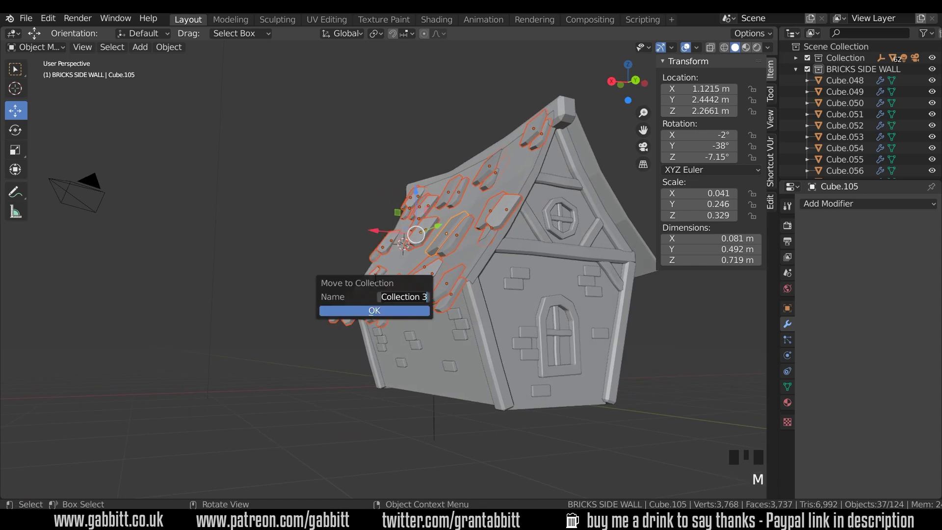
pyautogui.write('ROOF T')
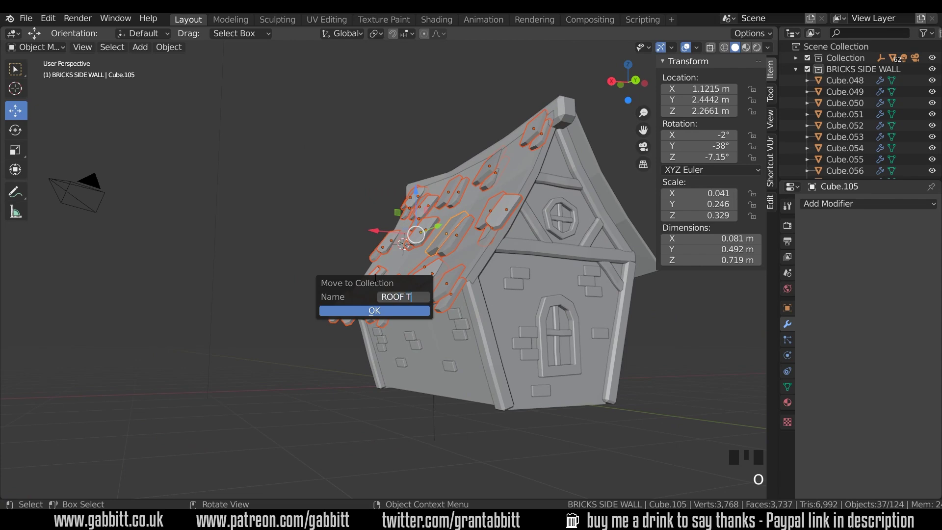
pyautogui.press('Return')
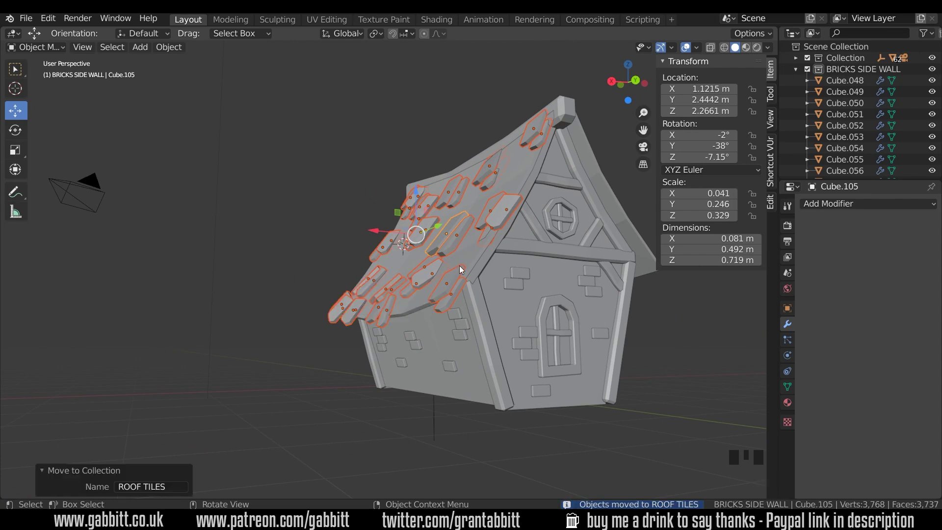
# Deselect the tiles and move the light on its own to the Scene Collection
pyautogui.press('KP_7')
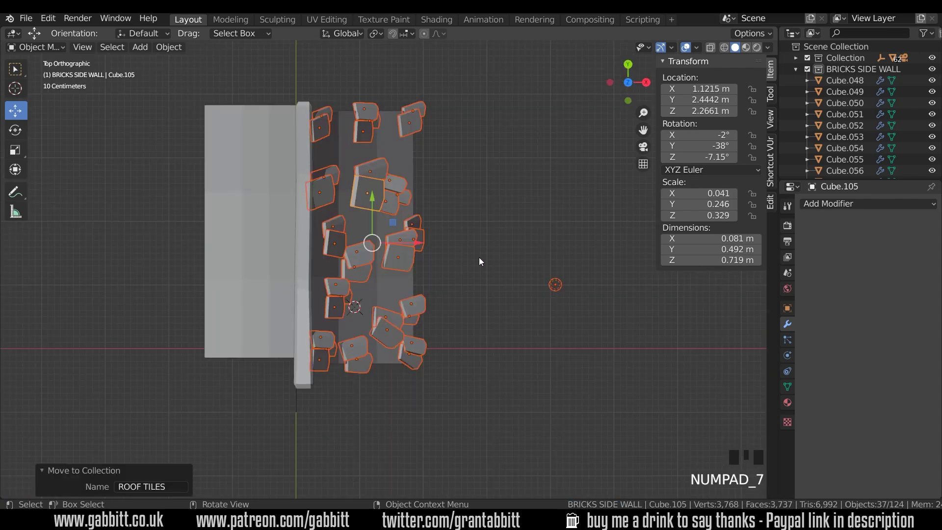
pyautogui.keyDown('ctrl'); pyautogui.click(555, 285); pyautogui.keyUp('ctrl')
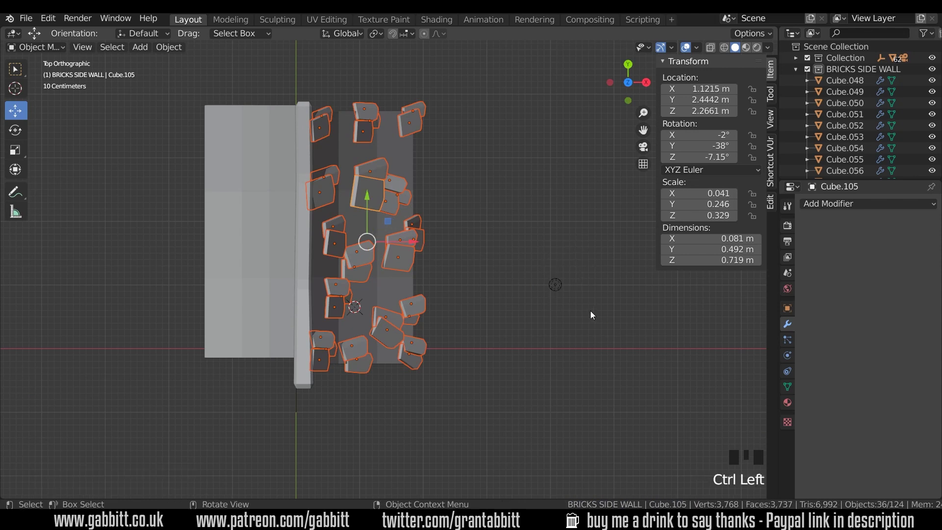
pyautogui.click(560, 287)
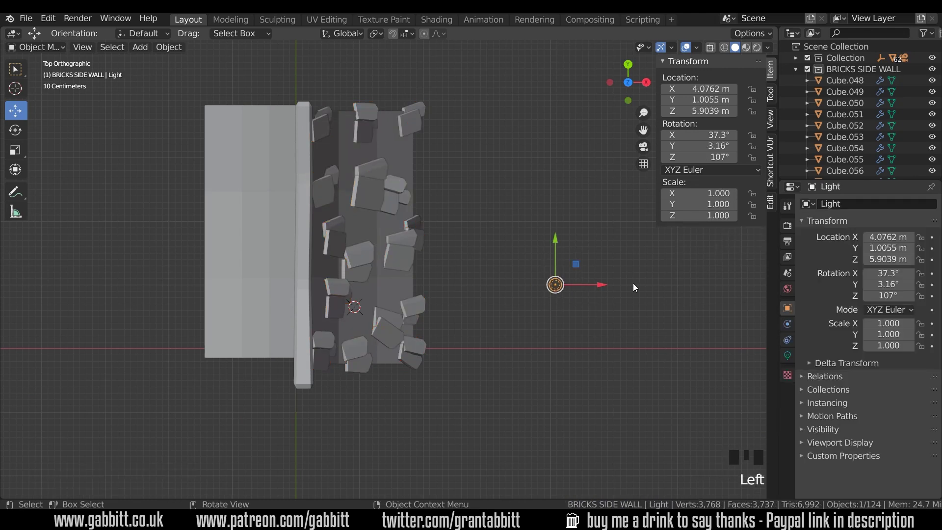
pyautogui.press('m')
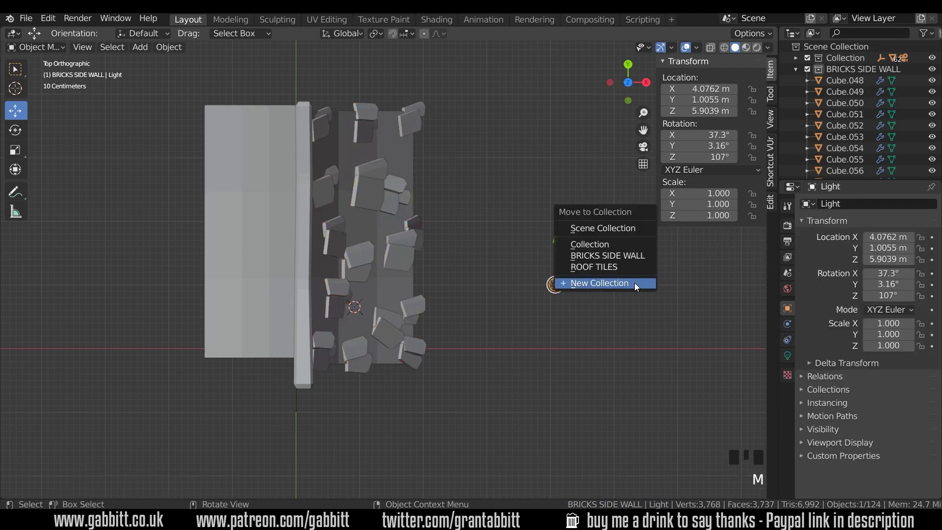
pyautogui.click(602, 230)
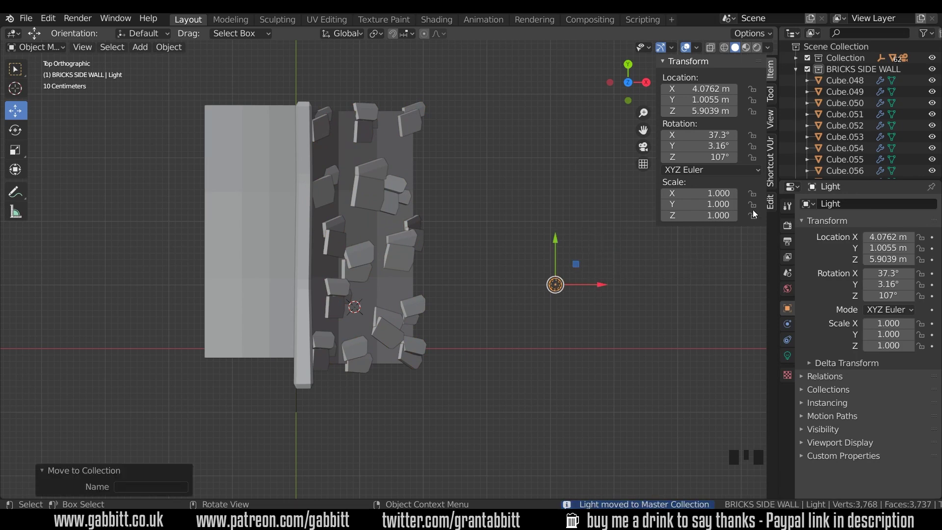
# Select all objects in the ROOF TILES collection, duplicate them and rotate the copies 180° about the global Z axis
pyautogui.click(796, 68)
pyautogui.rightClick(839, 82)
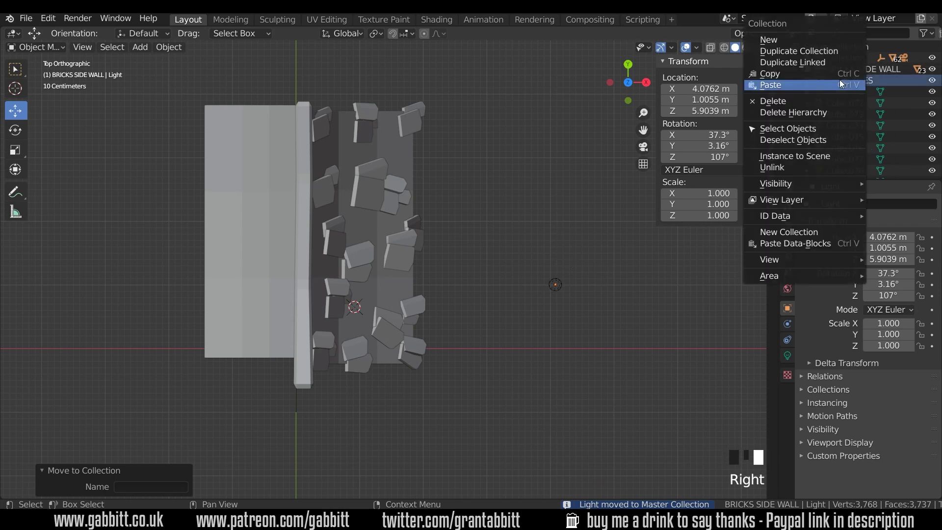
pyautogui.click(790, 131)
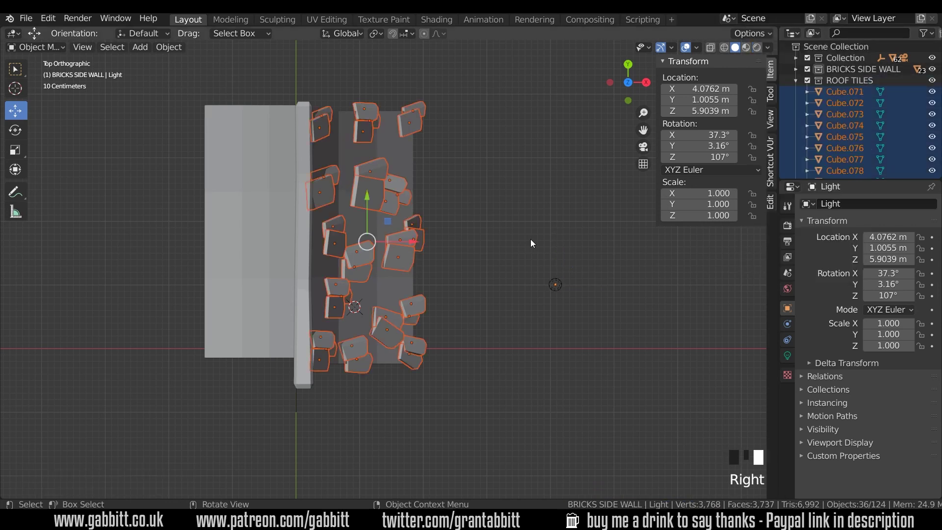
pyautogui.hotkey('shift', 'd')
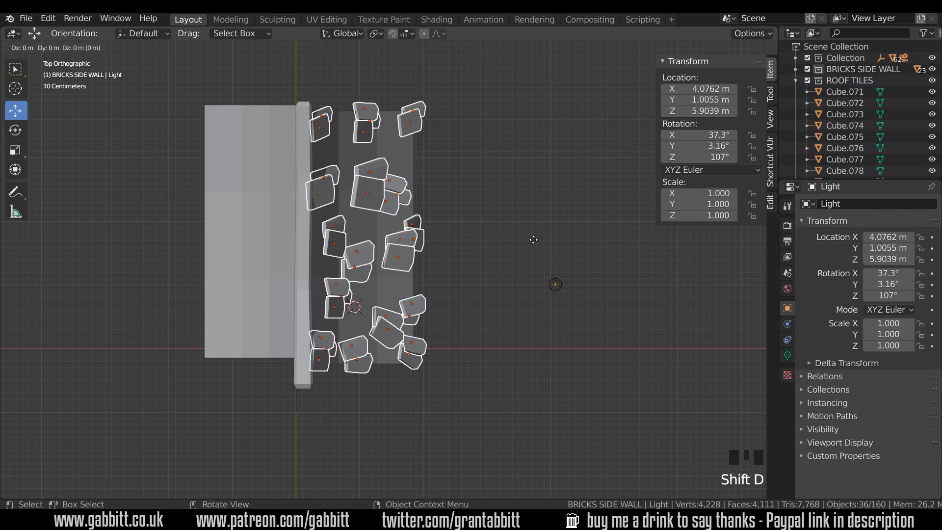
pyautogui.write('rz')
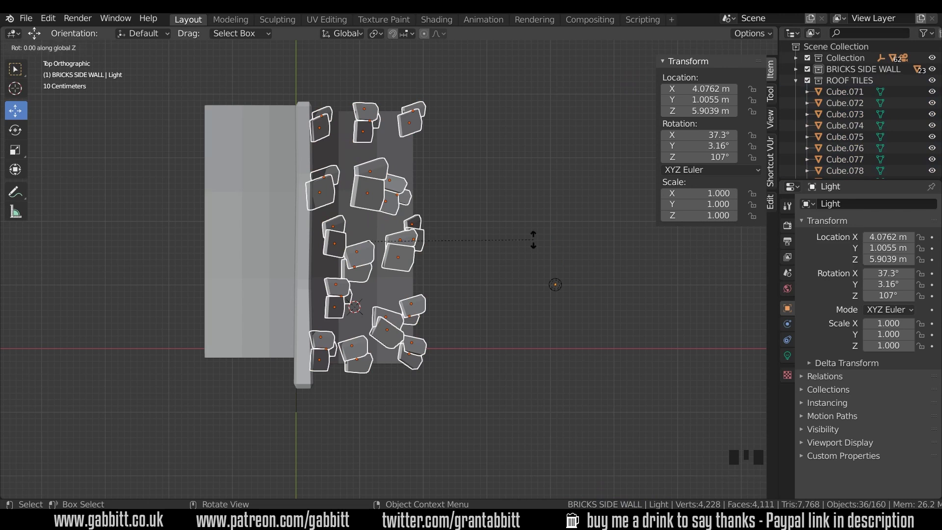
pyautogui.write('180')
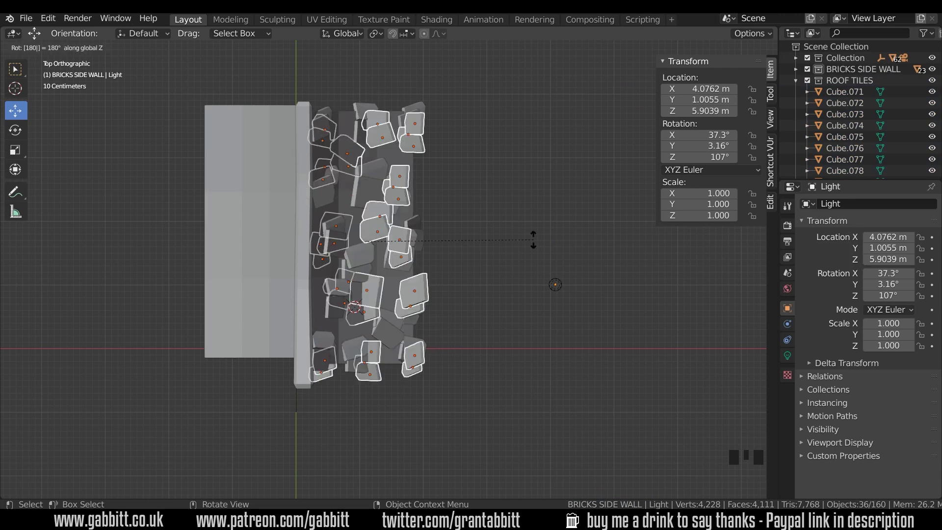
pyautogui.press('Return')
# Move the duplicated tiles onto the opposite roof slope, finishing with a shift of about -0.065 m along X
pyautogui.press('g')
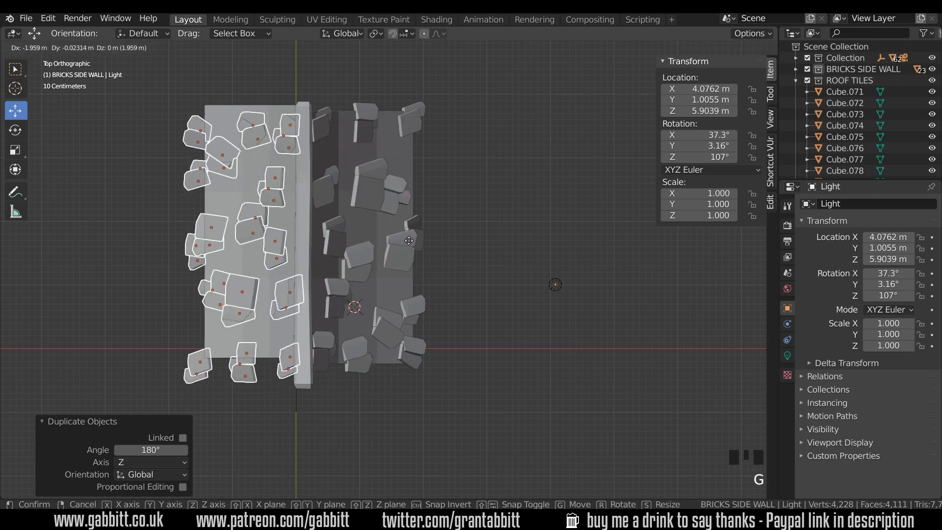
pyautogui.click(410, 230)
pyautogui.moveTo(410, 230); pyautogui.dragTo(399, 226, button='middle')
pyautogui.moveTo(276, 242); pyautogui.dragTo(274, 243)
pyautogui.moveTo(274, 244); pyautogui.dragTo(333, 311, button='middle')
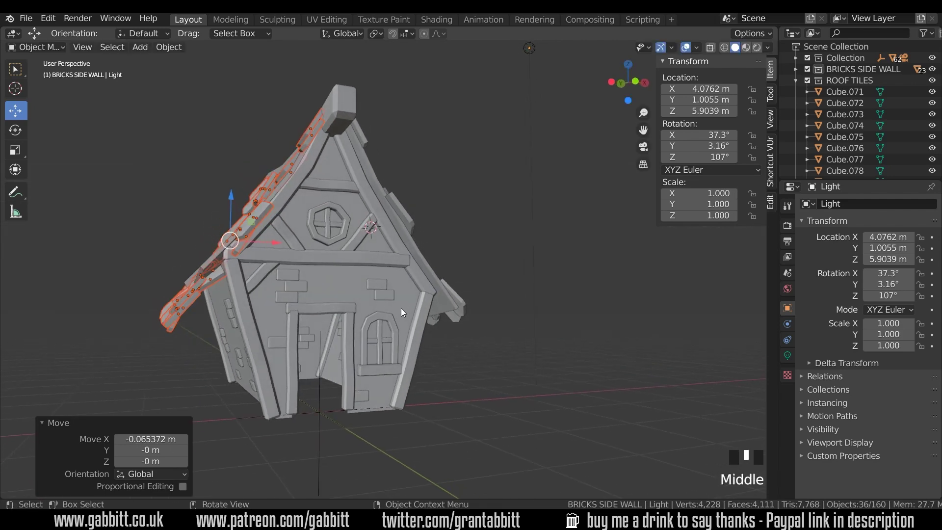
pyautogui.moveTo(400, 309); pyautogui.dragTo(398, 307, button='middle')
# Move the duplicated tiles to a new collection named ROOF TILES 2
pyautogui.press('m')
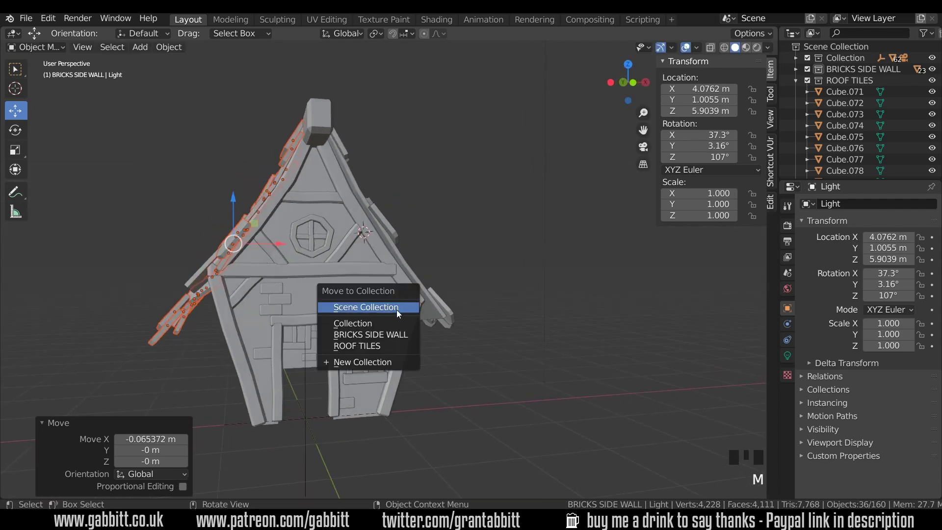
pyautogui.click(377, 362)
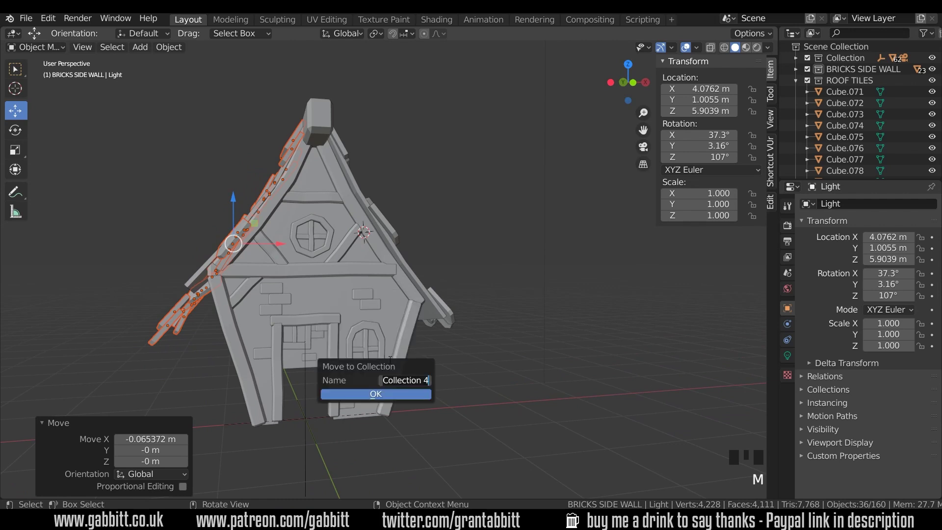
pyautogui.write('R')
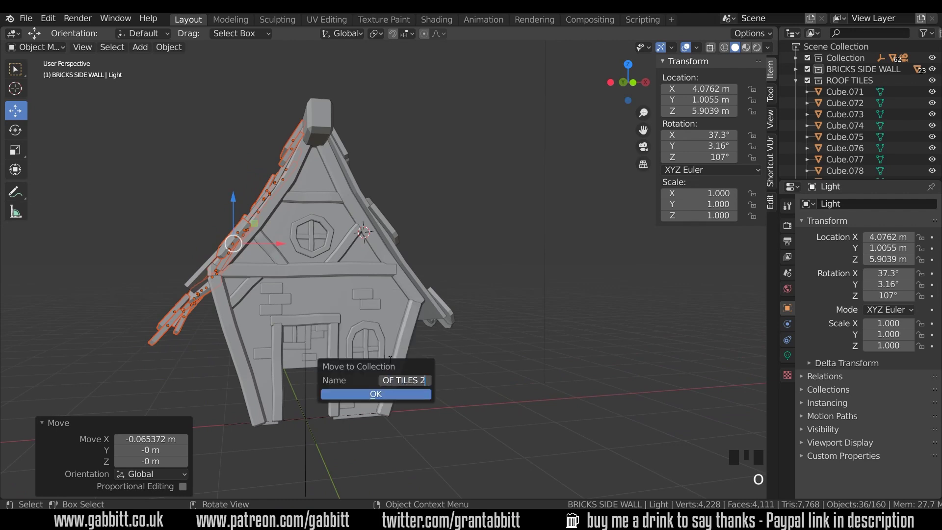
pyautogui.press('Return')
pyautogui.click(374, 397)
# Delete the duplicated tiles hanging below the eaves of the opposite slope, keeping the three that poke through the roof's lower edge
pyautogui.moveTo(375, 396); pyautogui.dragTo(144, 295, button='middle')
pyautogui.moveTo(143, 294); pyautogui.dragTo(189, 352)
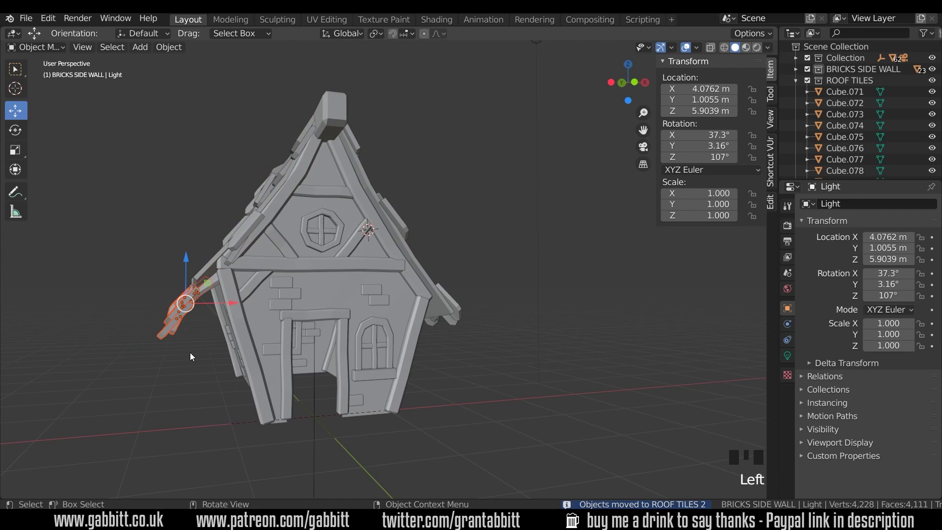
pyautogui.press('Delete')
pyautogui.moveTo(190, 352); pyautogui.dragTo(237, 362, button='middle')
pyautogui.hotkey('ctrl', 'z')
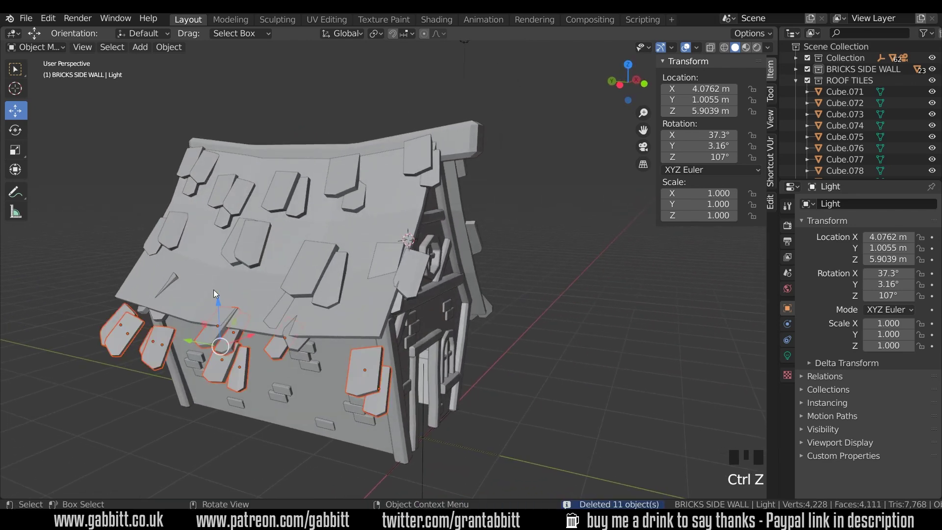
pyautogui.keyDown('ctrl'); pyautogui.click(243, 299); pyautogui.keyUp('ctrl')
pyautogui.keyDown('ctrl'); pyautogui.click(283, 305); pyautogui.keyUp('ctrl')
pyautogui.keyDown('ctrl'); pyautogui.click(314, 335); pyautogui.keyUp('ctrl')
pyautogui.press('Delete')
pyautogui.moveTo(314, 335); pyautogui.dragTo(254, 345, button='middle')
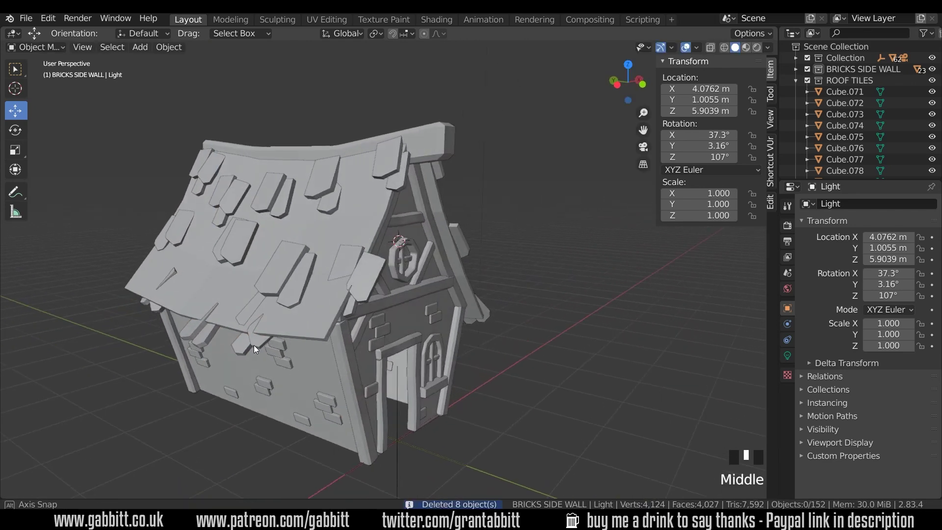
# Select the leftover tiles poking through the lower edge of the opposite slope and move them together
pyautogui.click(326, 257)
pyautogui.moveTo(327, 257); pyautogui.dragTo(229, 296, button='middle')
pyautogui.keyDown('shift'); pyautogui.click(340, 306); pyautogui.keyUp('shift')
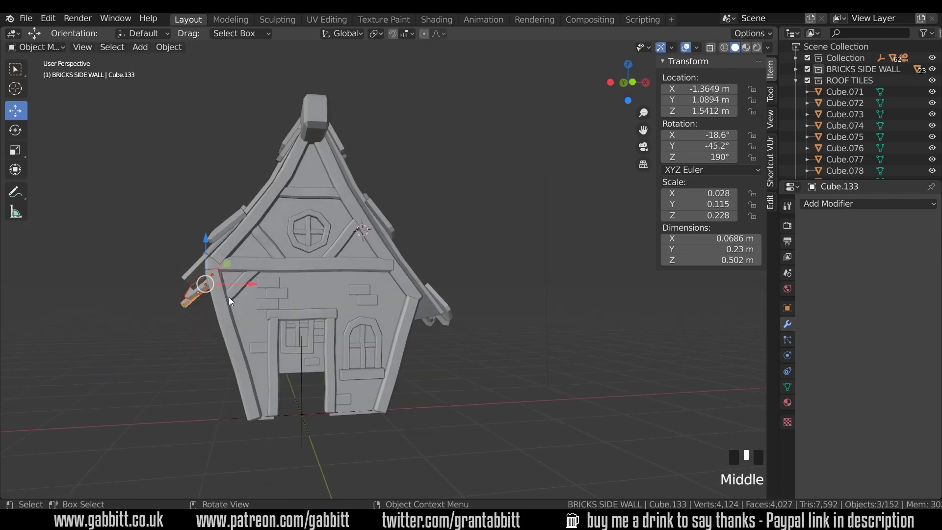
pyautogui.press('g')
pyautogui.scroll(-3, 481, 337)
pyautogui.click(401, 330)
# Delete one stray tile and move the front-edge tile on the original slope about 0.068 m along Y
pyautogui.moveTo(481, 336); pyautogui.dragTo(365, 394, button='middle')
pyautogui.press('Delete')
pyautogui.click(473, 235)
pyautogui.press('g')
pyautogui.press('y')
pyautogui.click(395, 310)
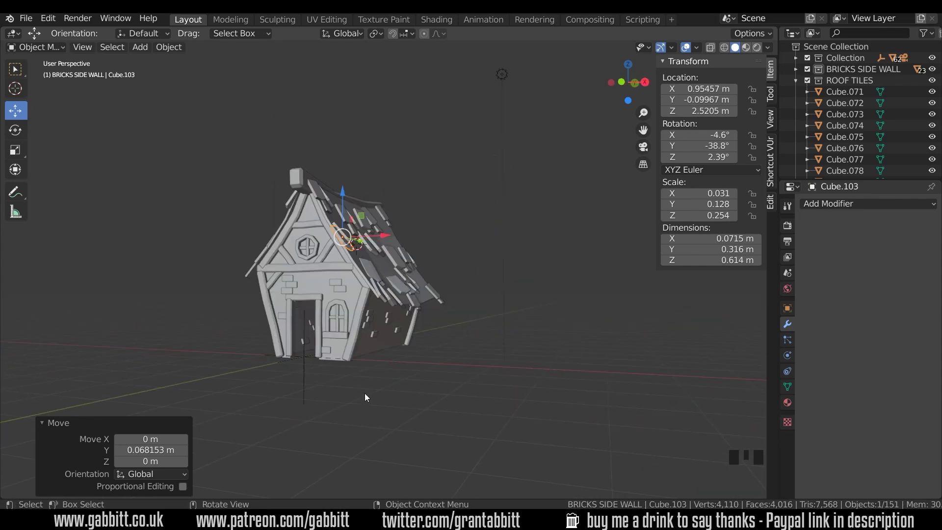